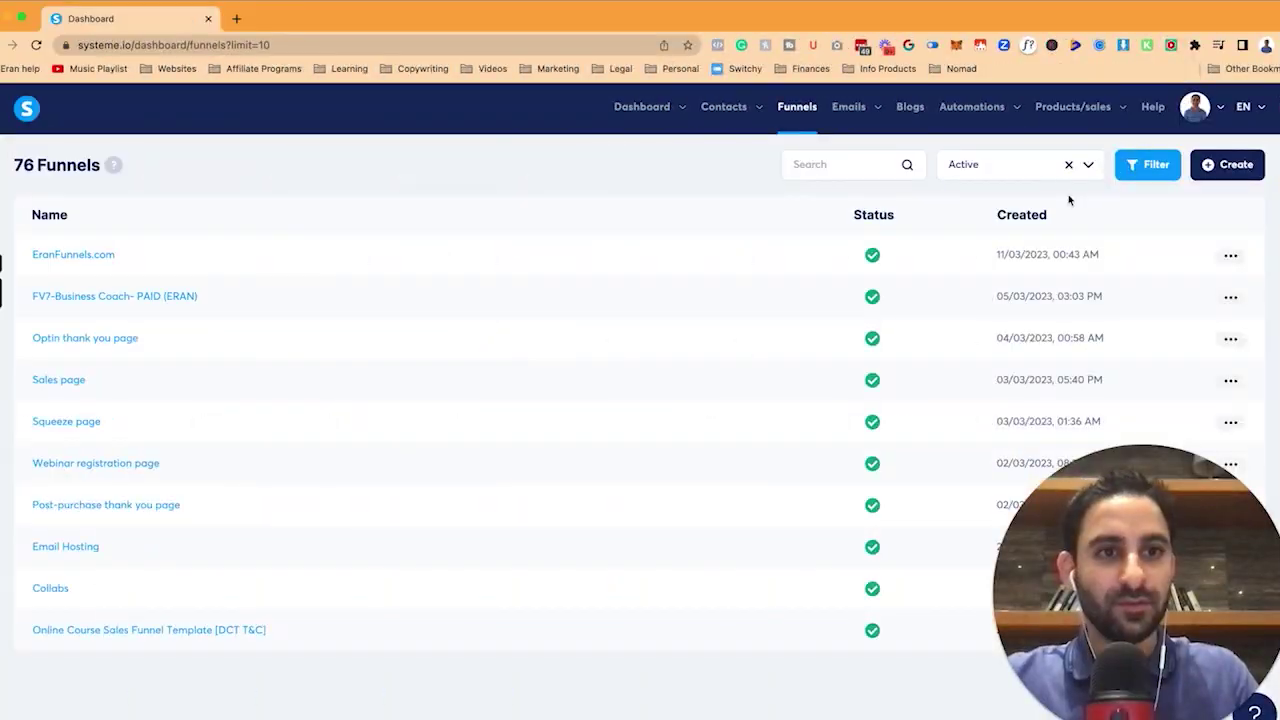
Search the funnels for 'landing' and open the Landing Page Challenge funnel.
click(830, 166)
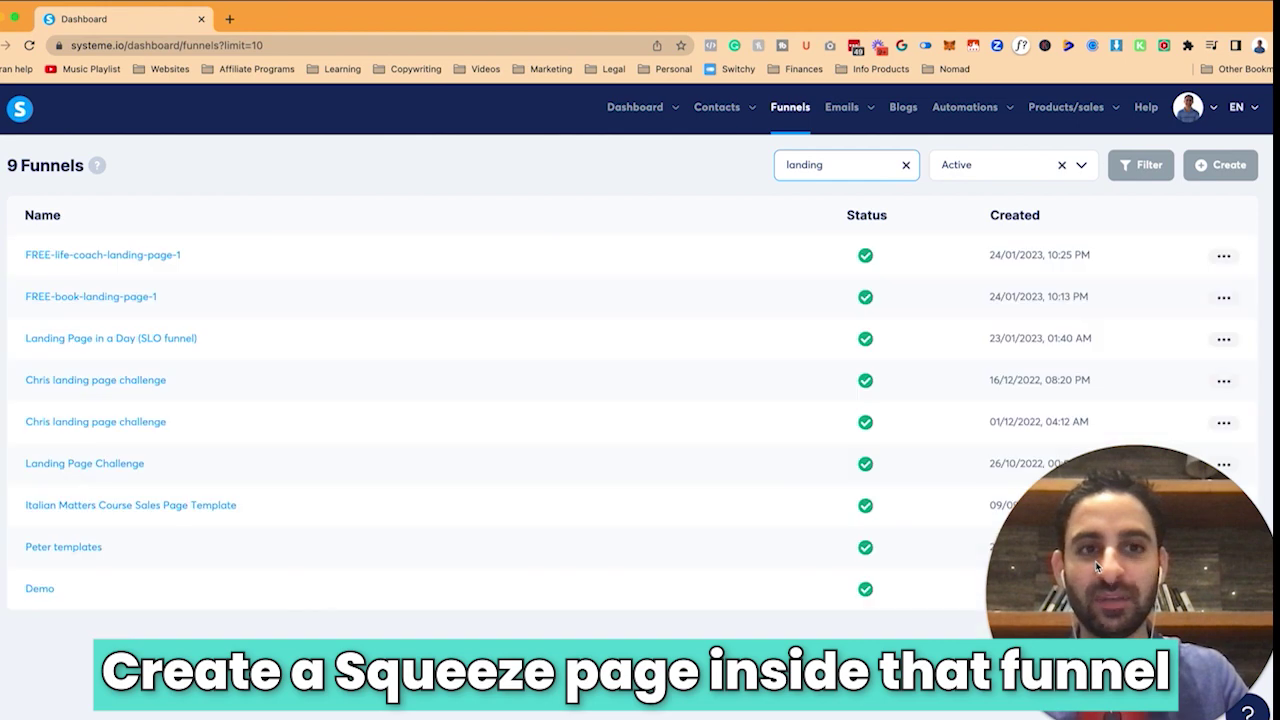
click(741, 390)
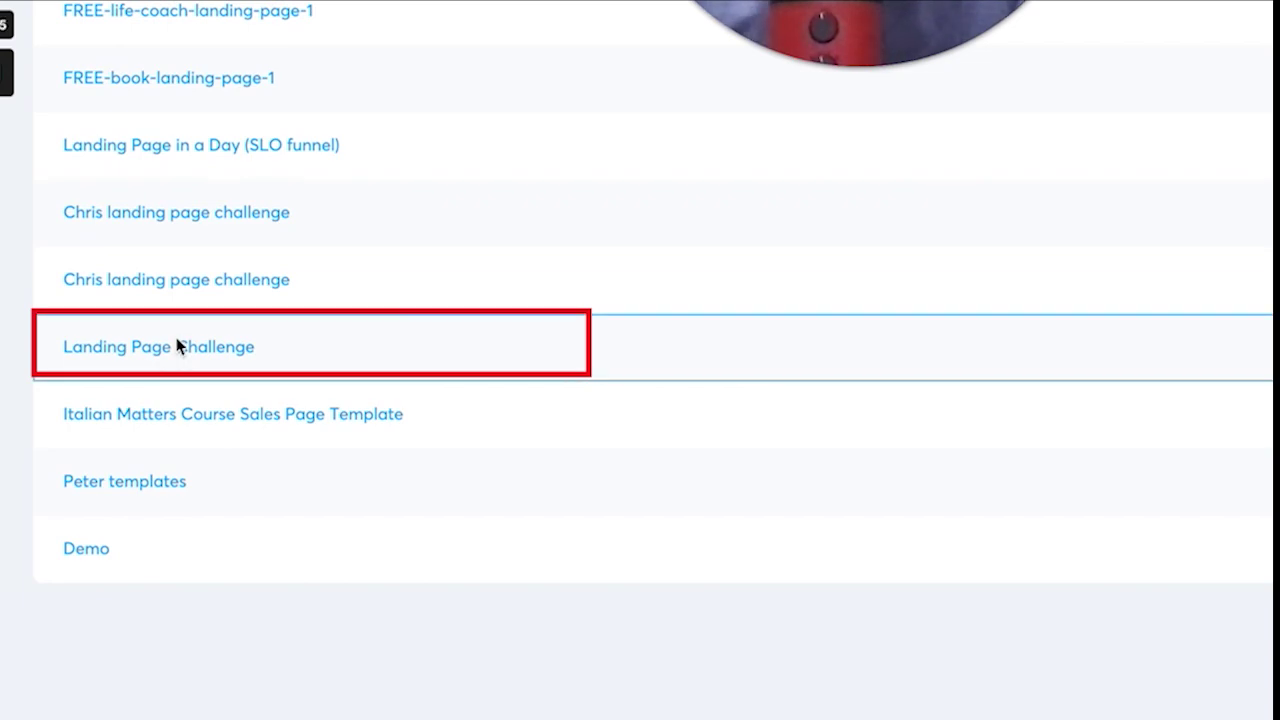
click(180, 350)
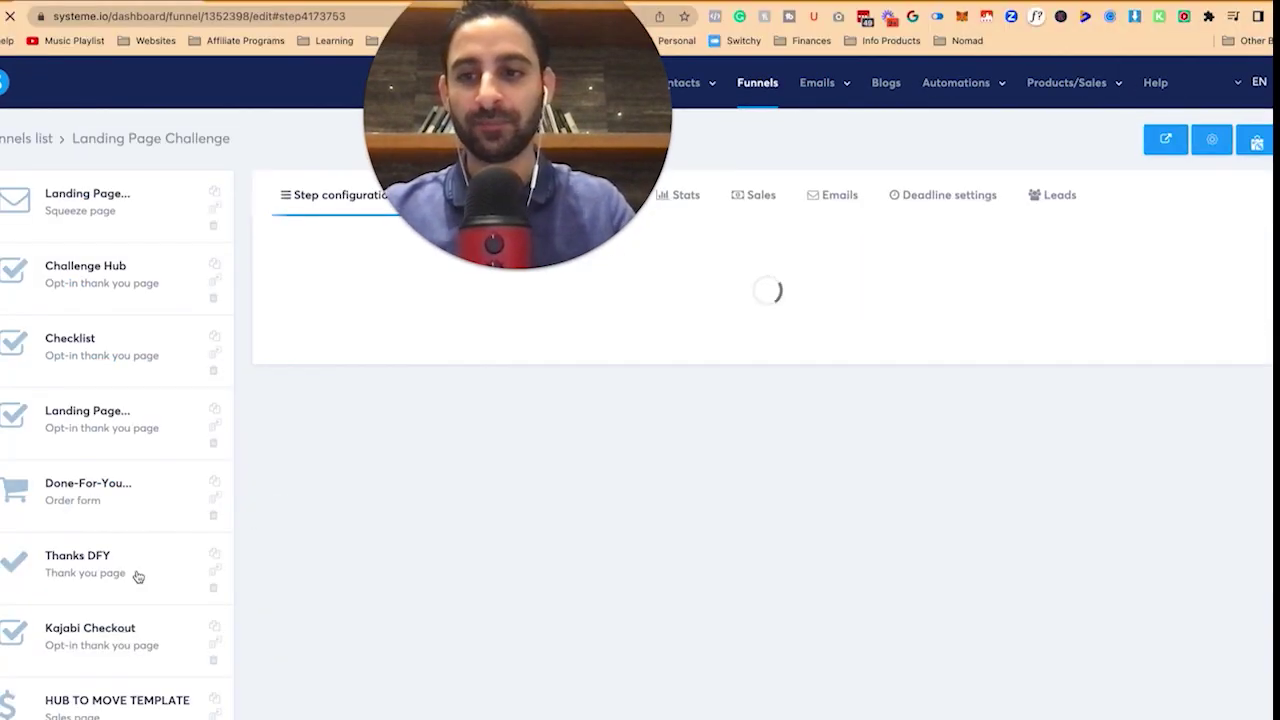
scroll(150, 570, down, 3)
scroll(160, 585, up, 1)
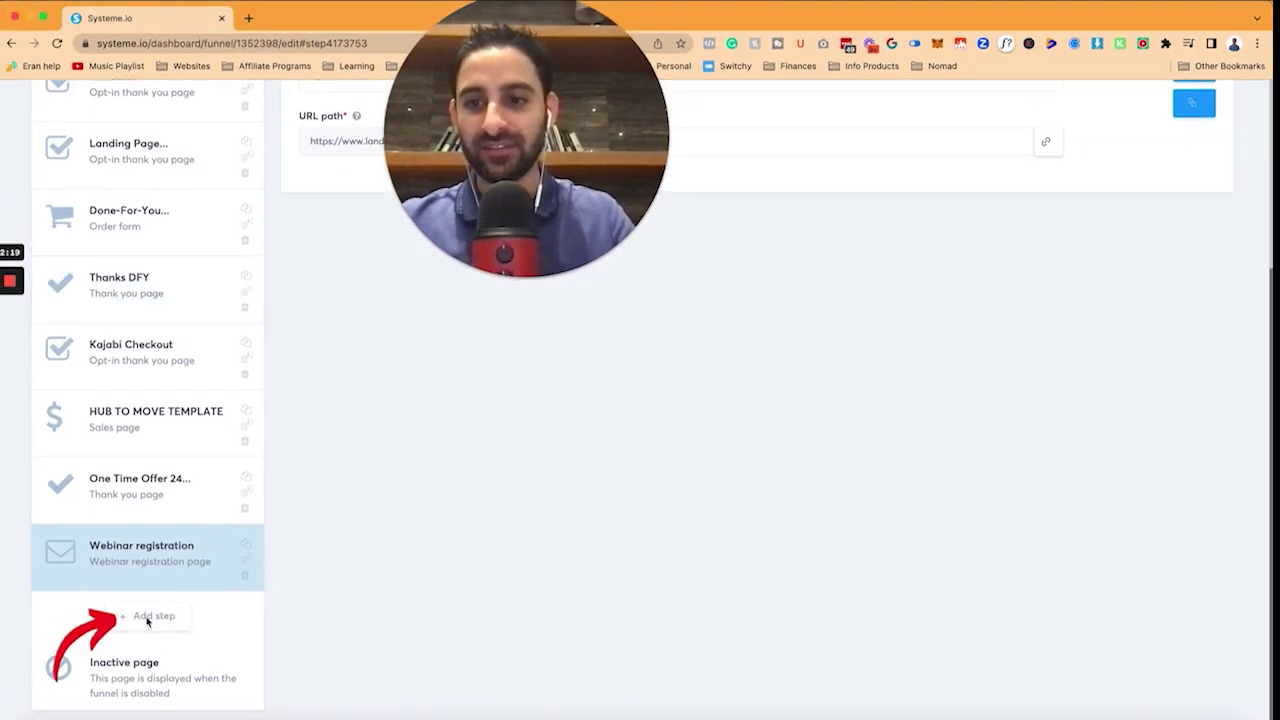
Add a Squeeze page step named 'Course That We Love Bundle'.
click(148, 618)
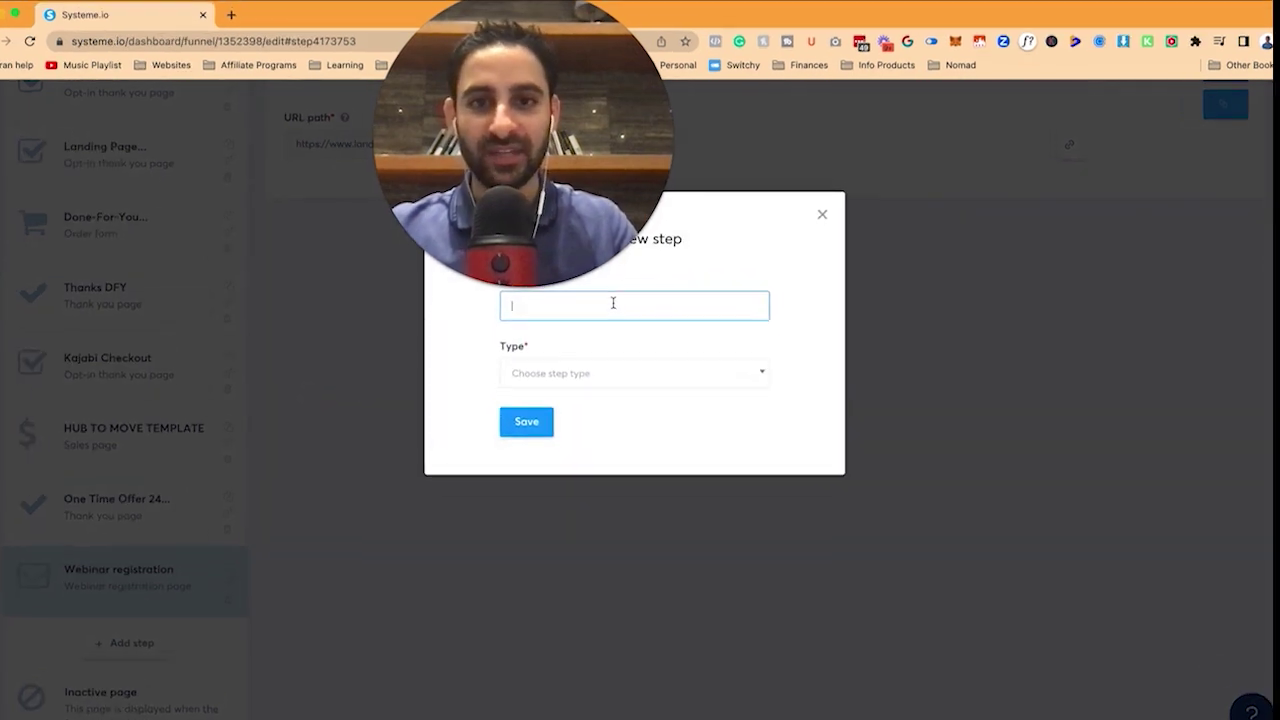
text(C)
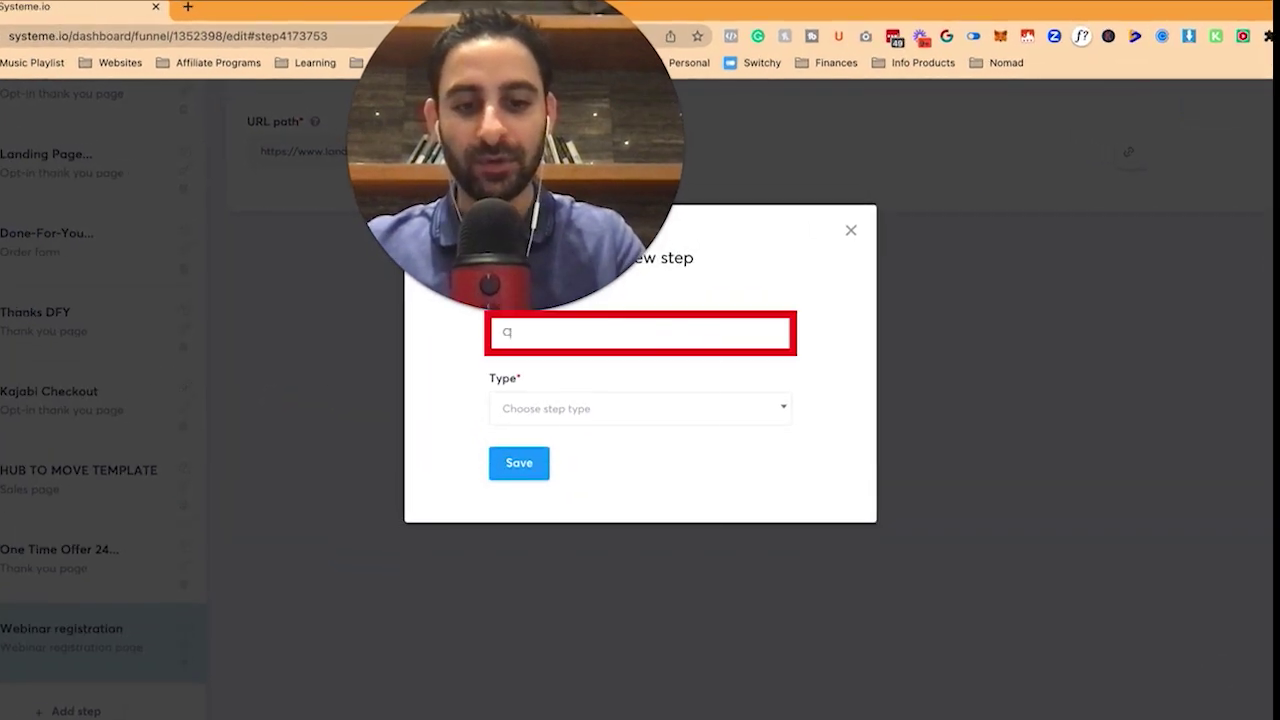
text(ourse That We Love Bundle)
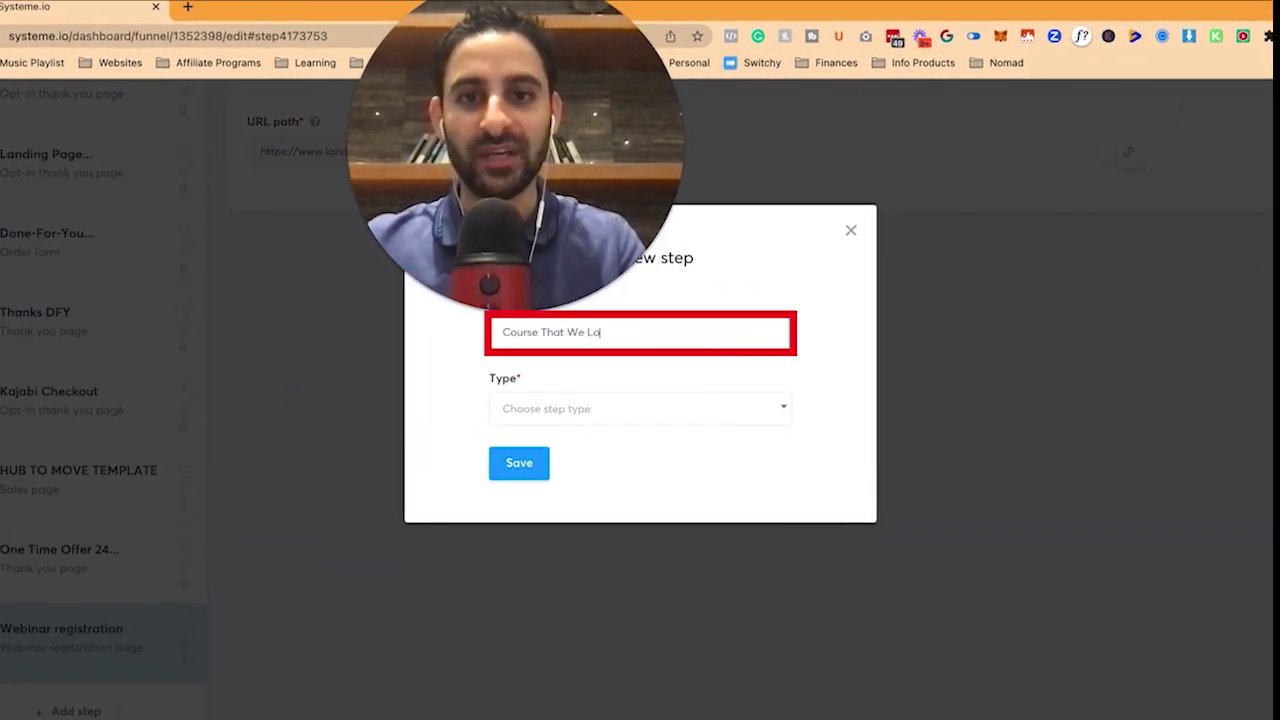
click(640, 408)
click(600, 537)
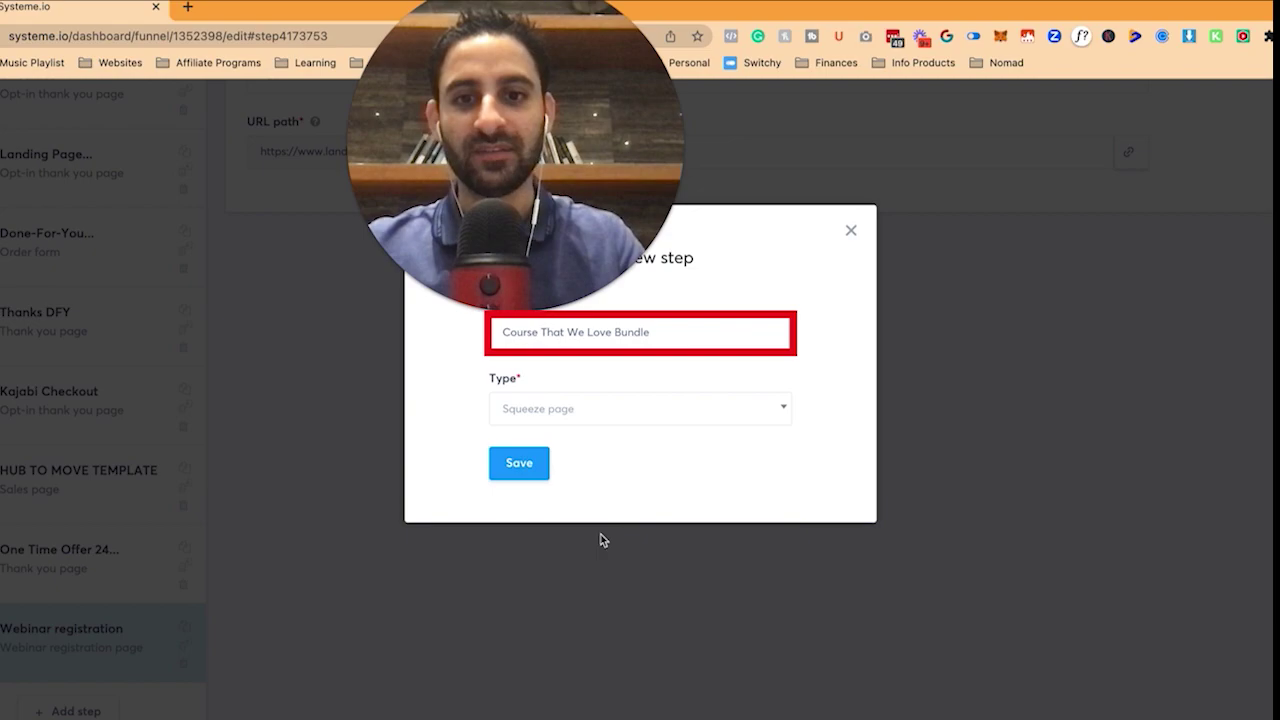
click(519, 463)
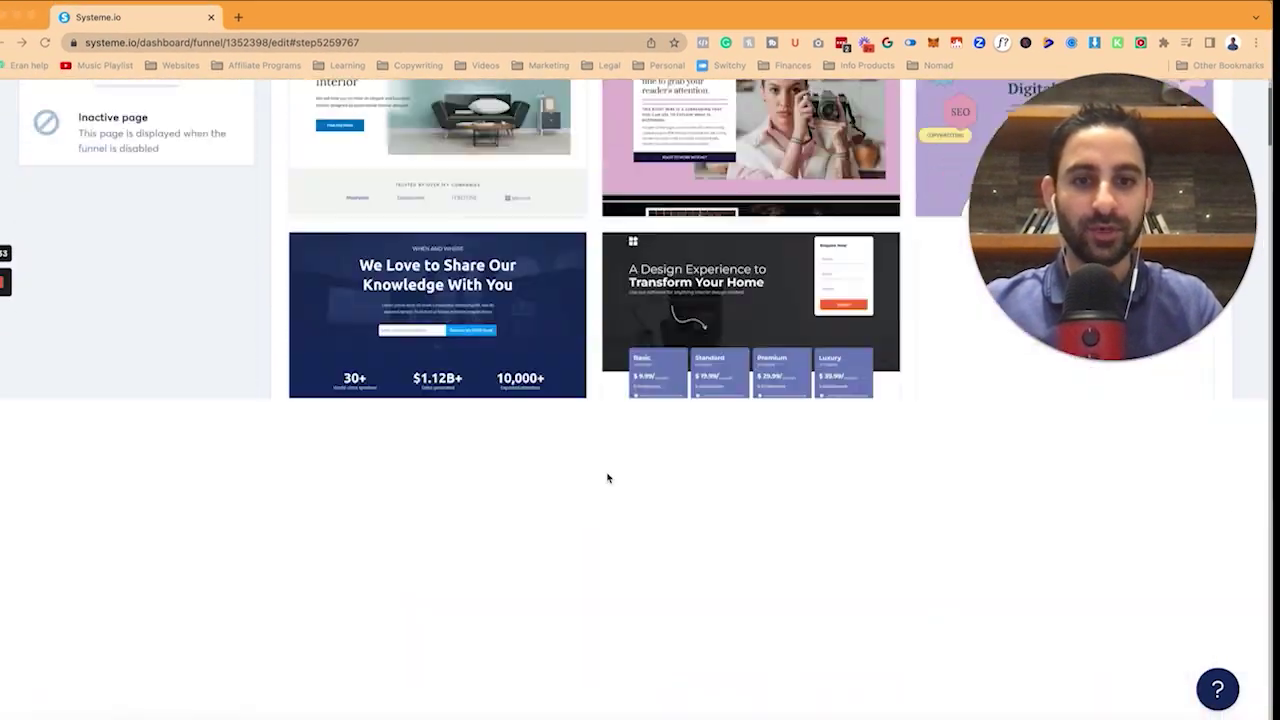
Browse the squeeze page template gallery, reload the page and show the Dashboard menu.
scroll(607, 478, down, 10)
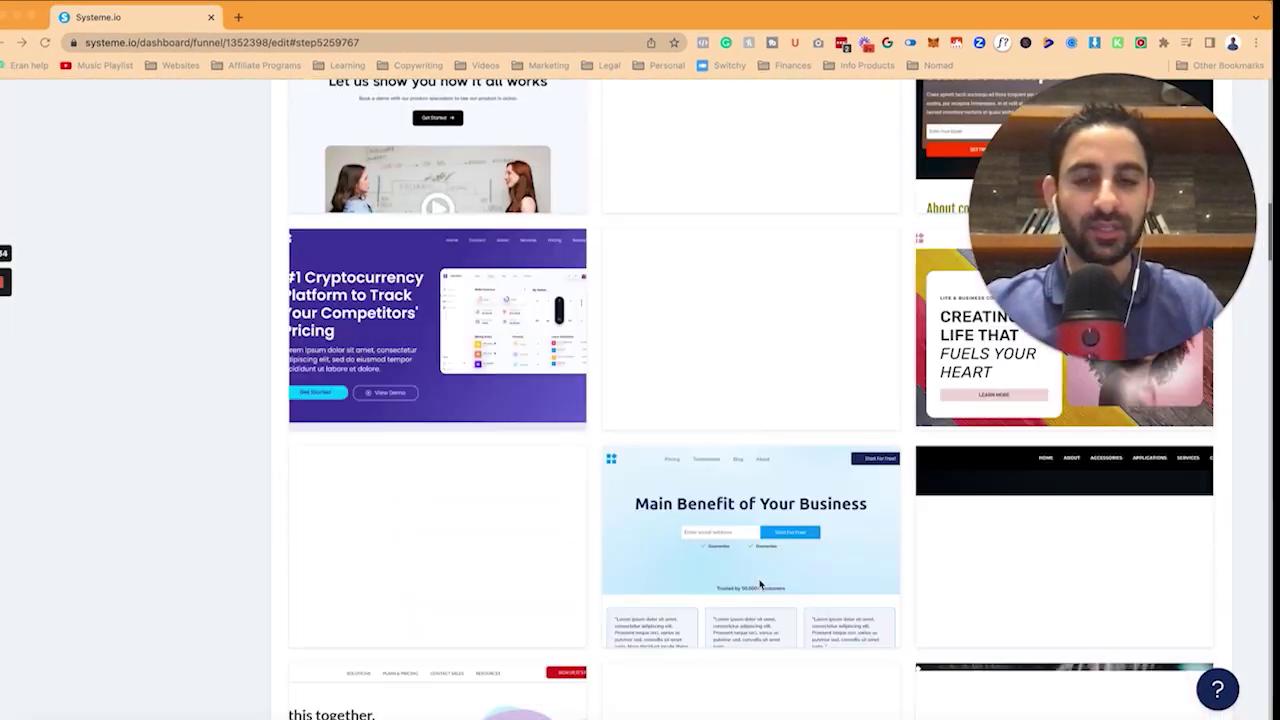
scroll(760, 585, down, 3)
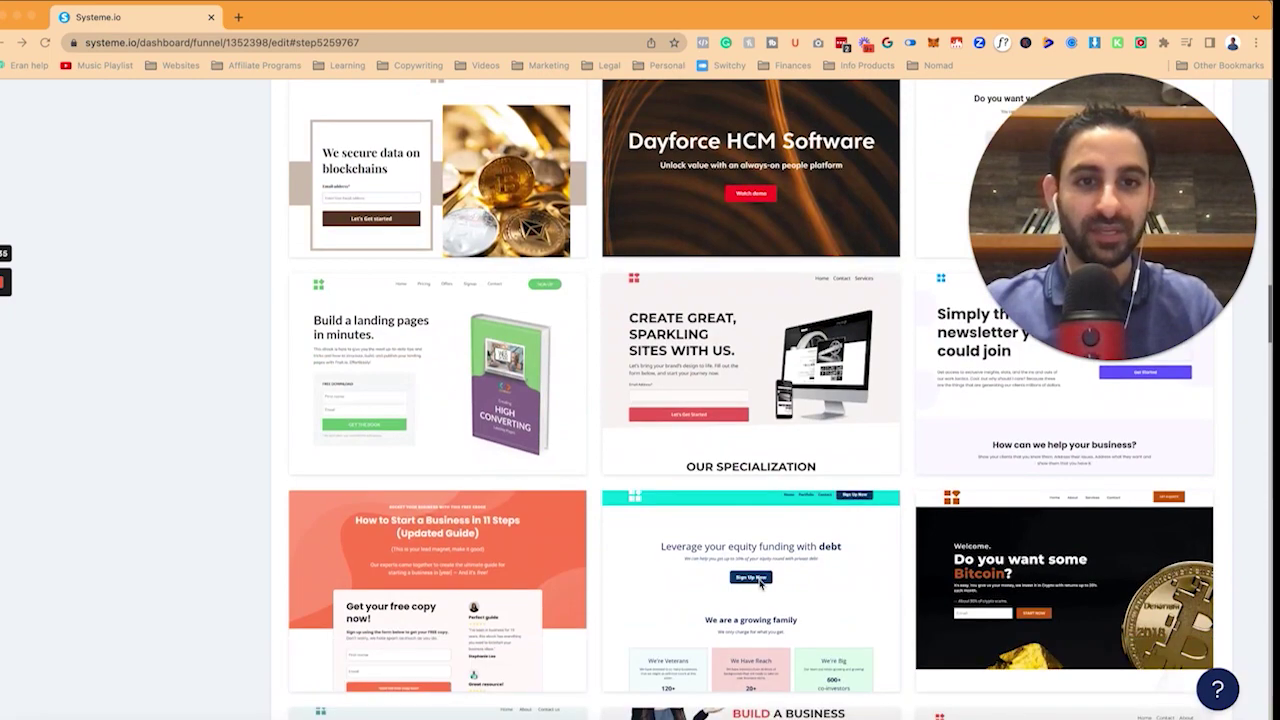
scroll(760, 585, down, 6)
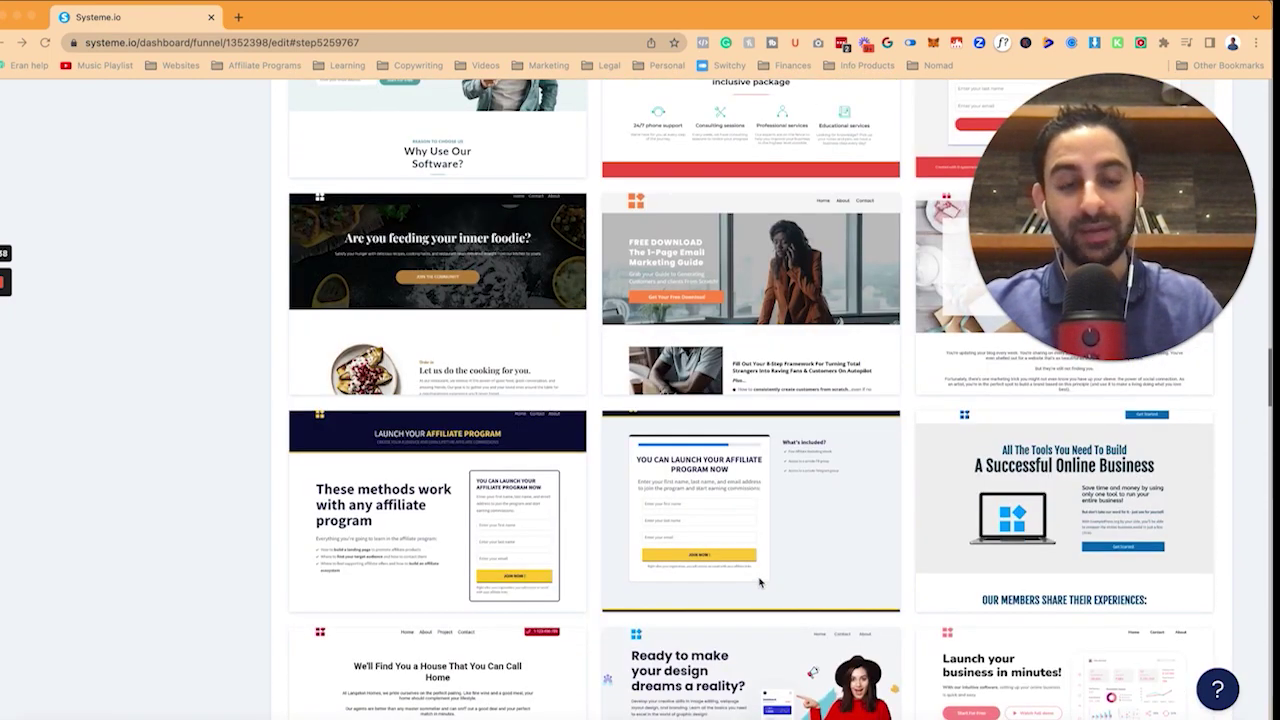
scroll(760, 583, down, 7)
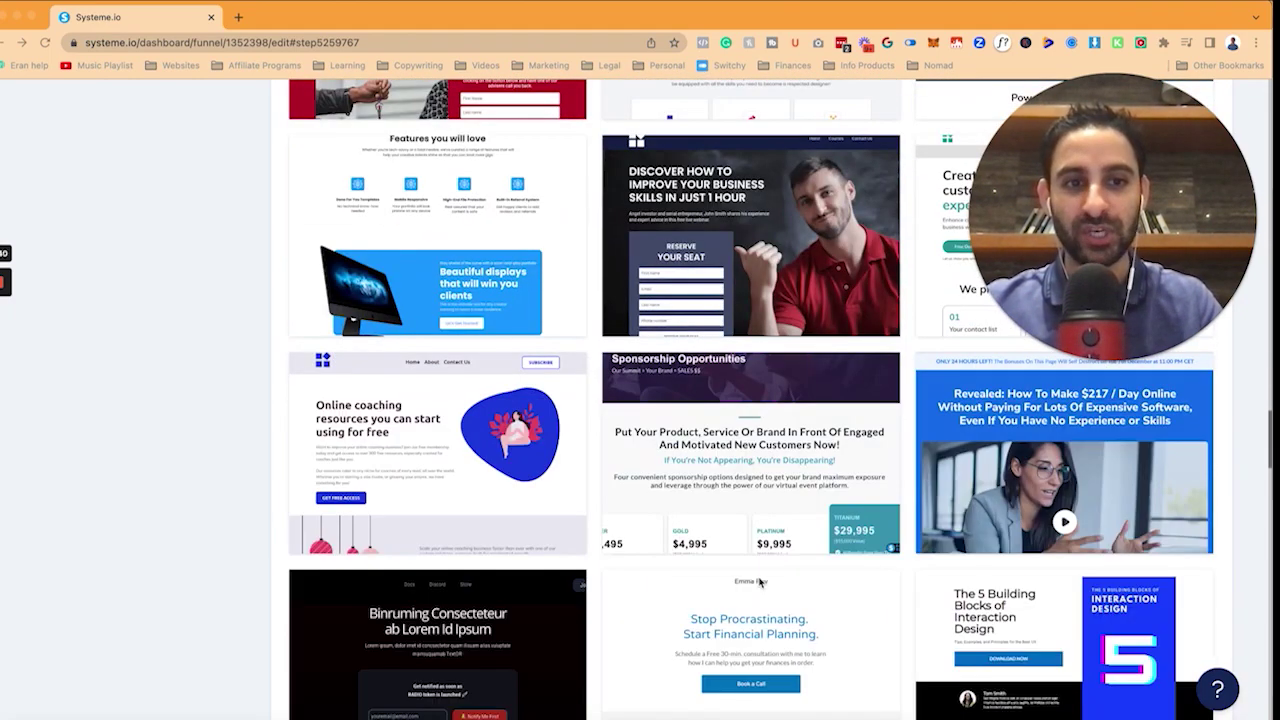
scroll(760, 583, down, 7)
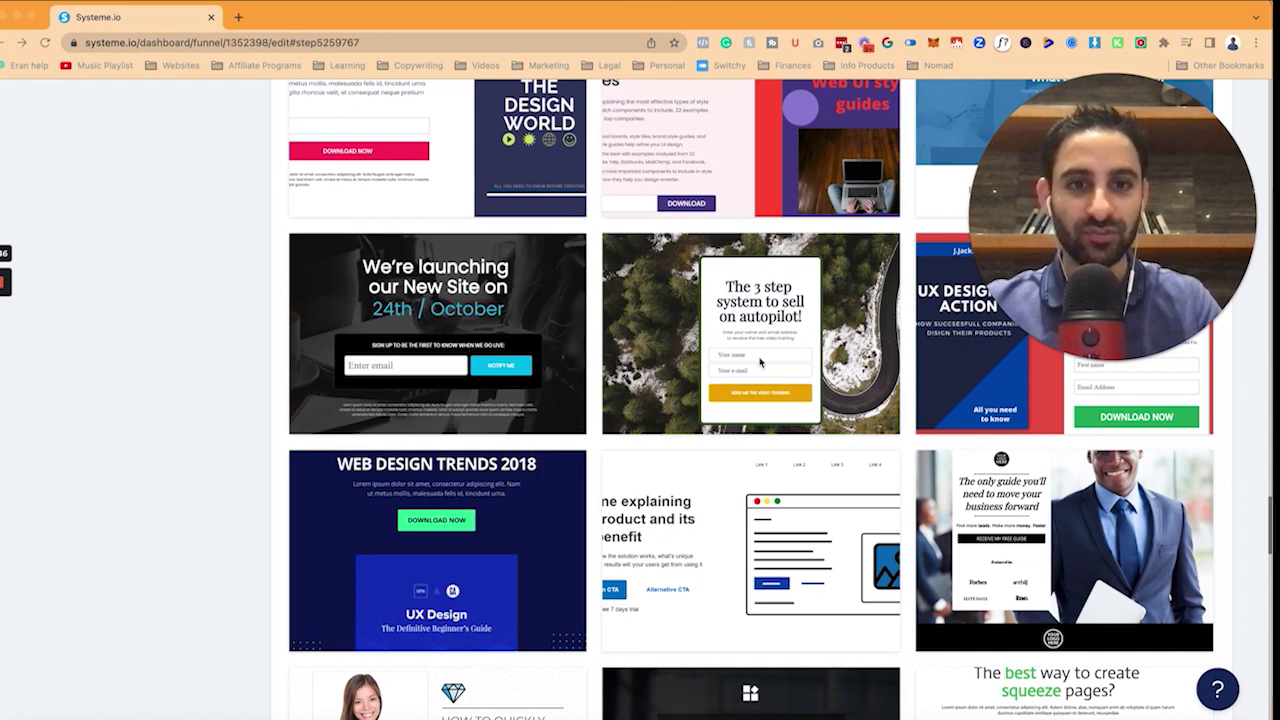
scroll(643, 328, down, 8)
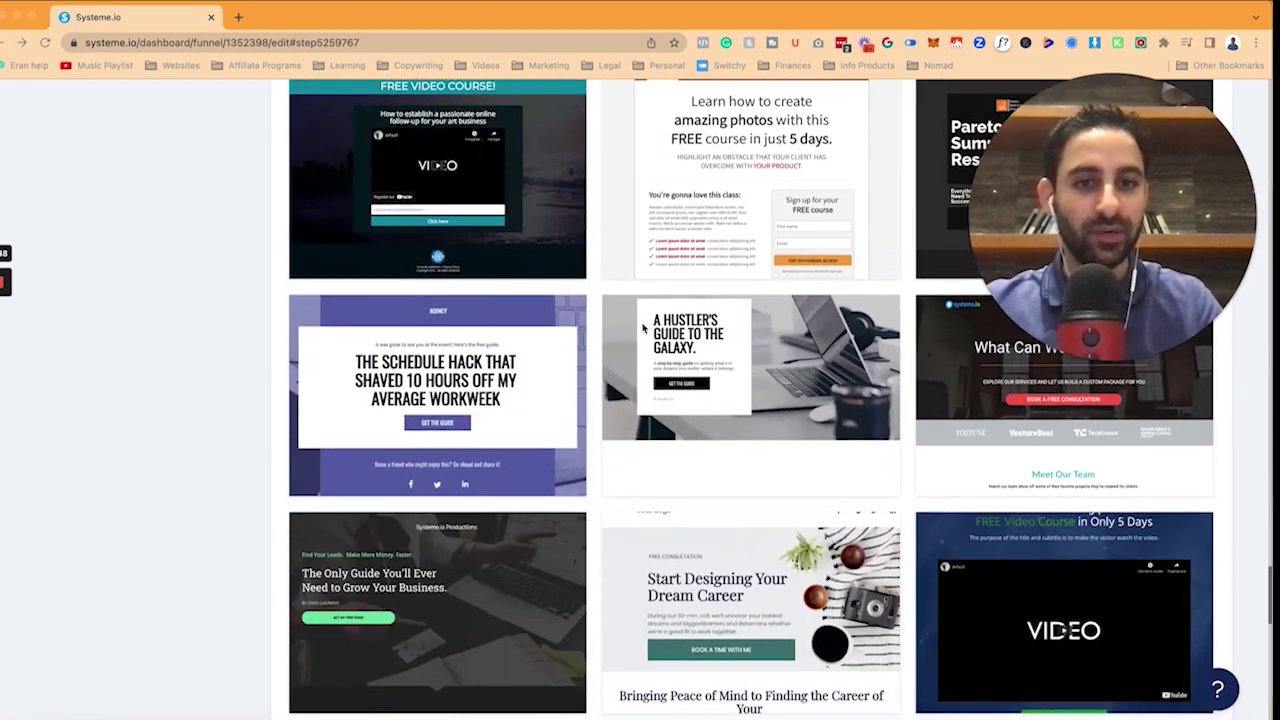
scroll(643, 328, up, 8)
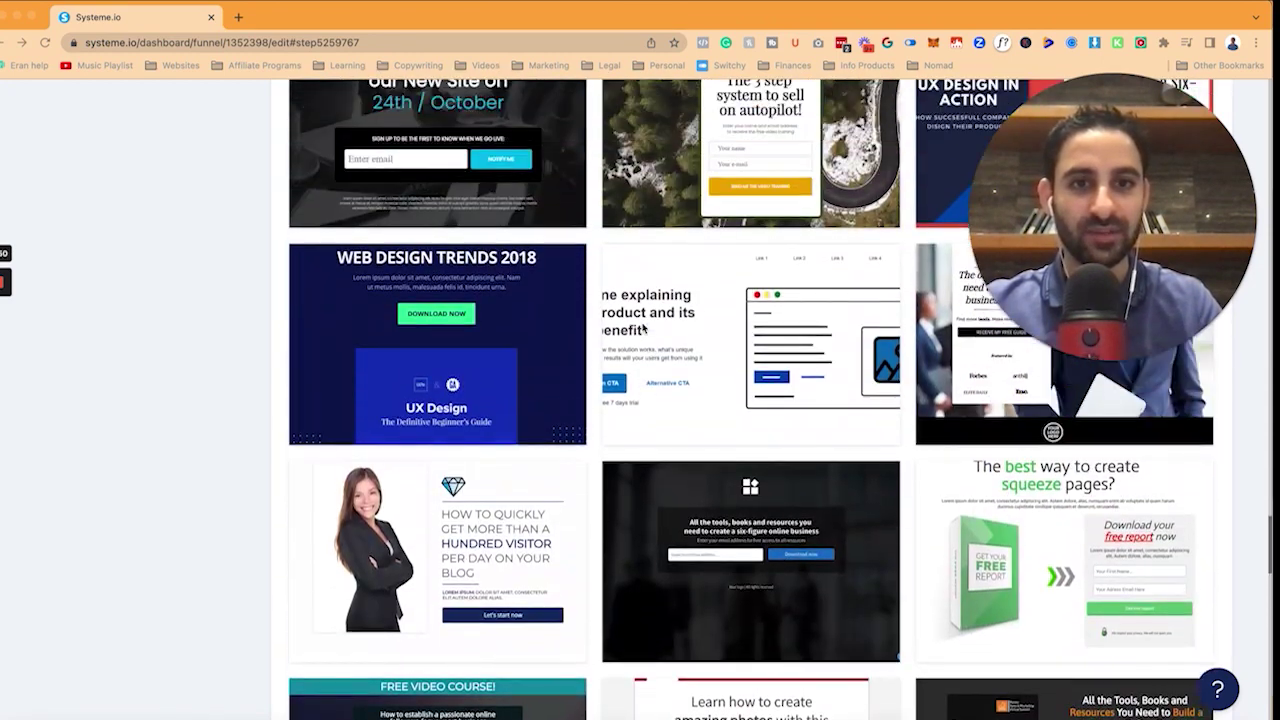
key(super+r)
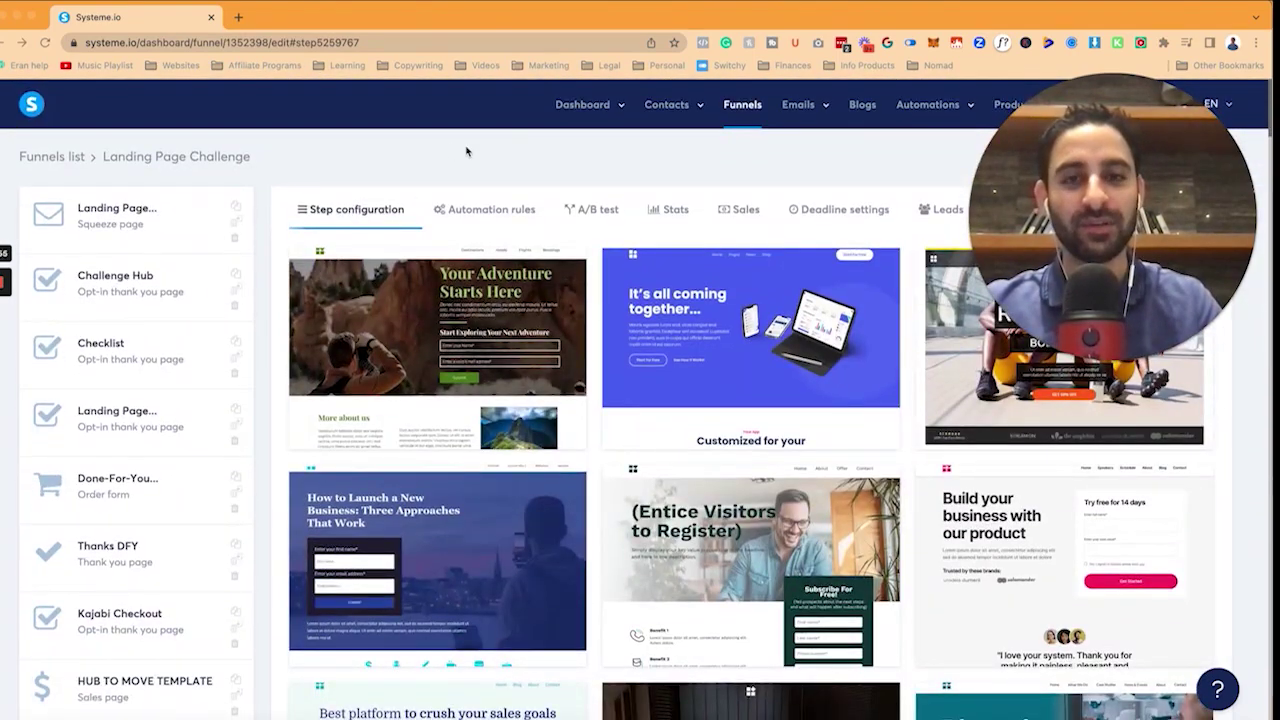
mouse_move(582, 104)
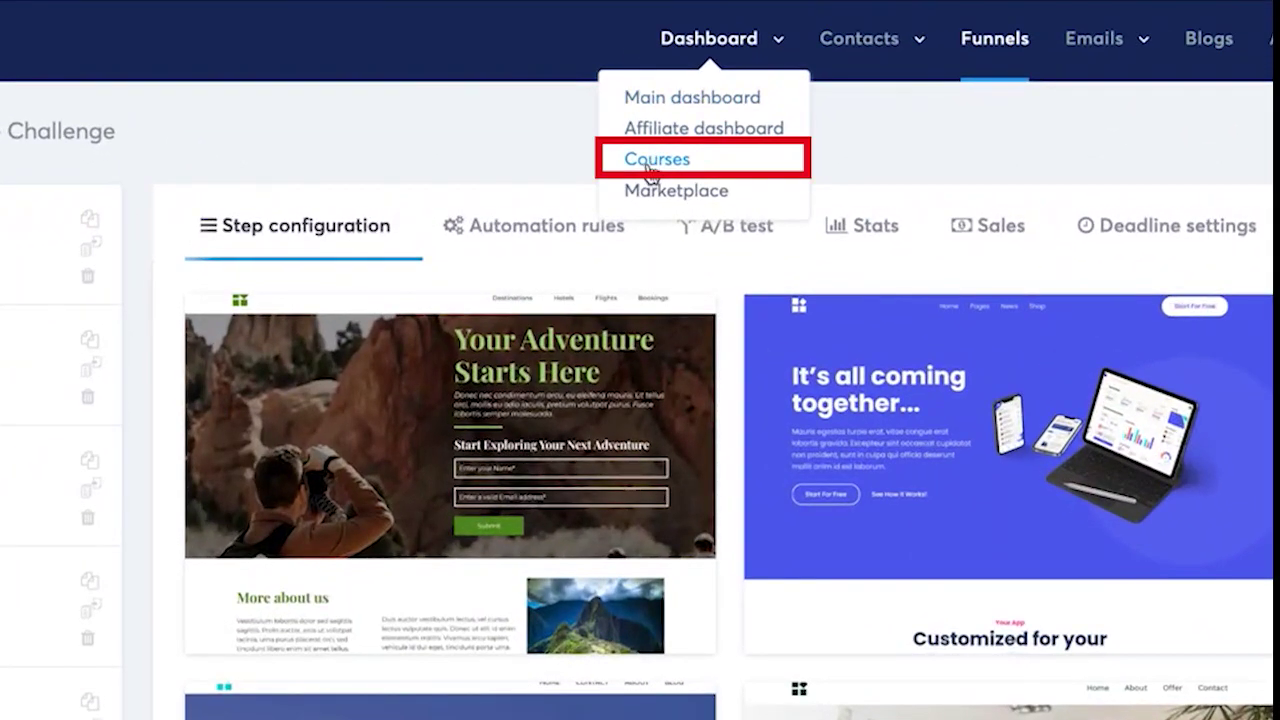
Open the membership's Searchable Template Library, filtered to Systeme Templates.
click(657, 160)
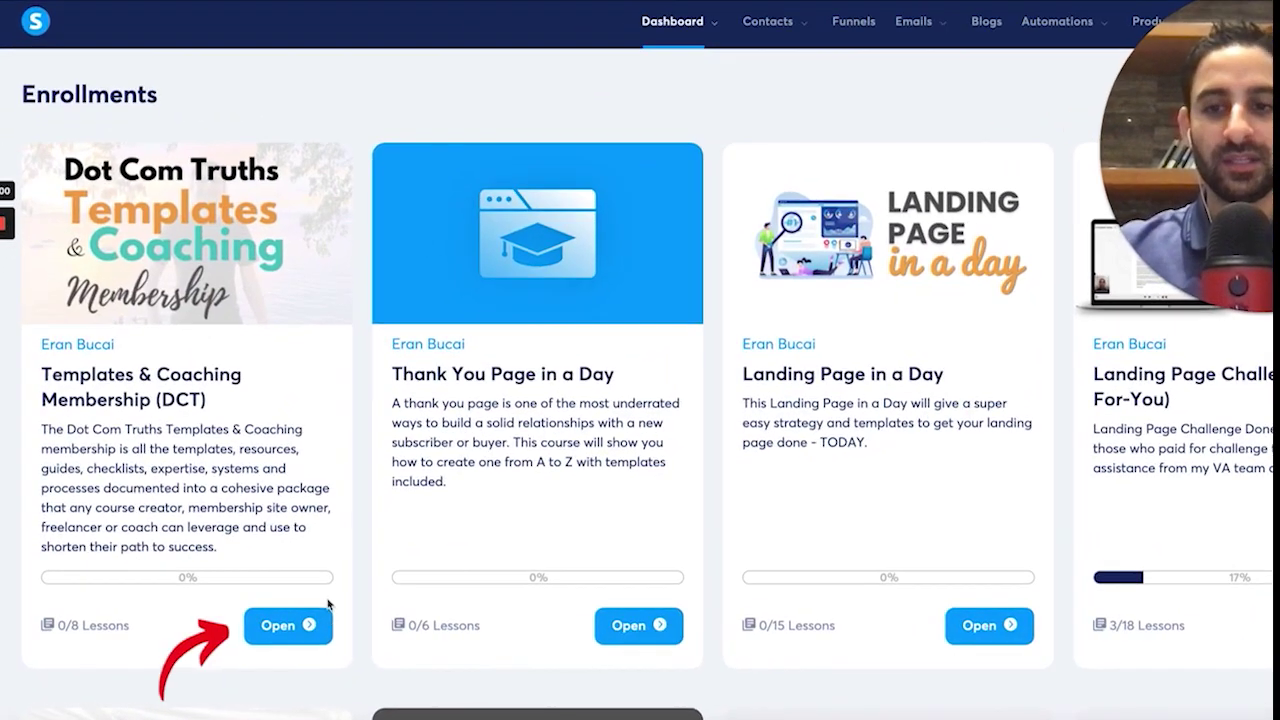
click(289, 626)
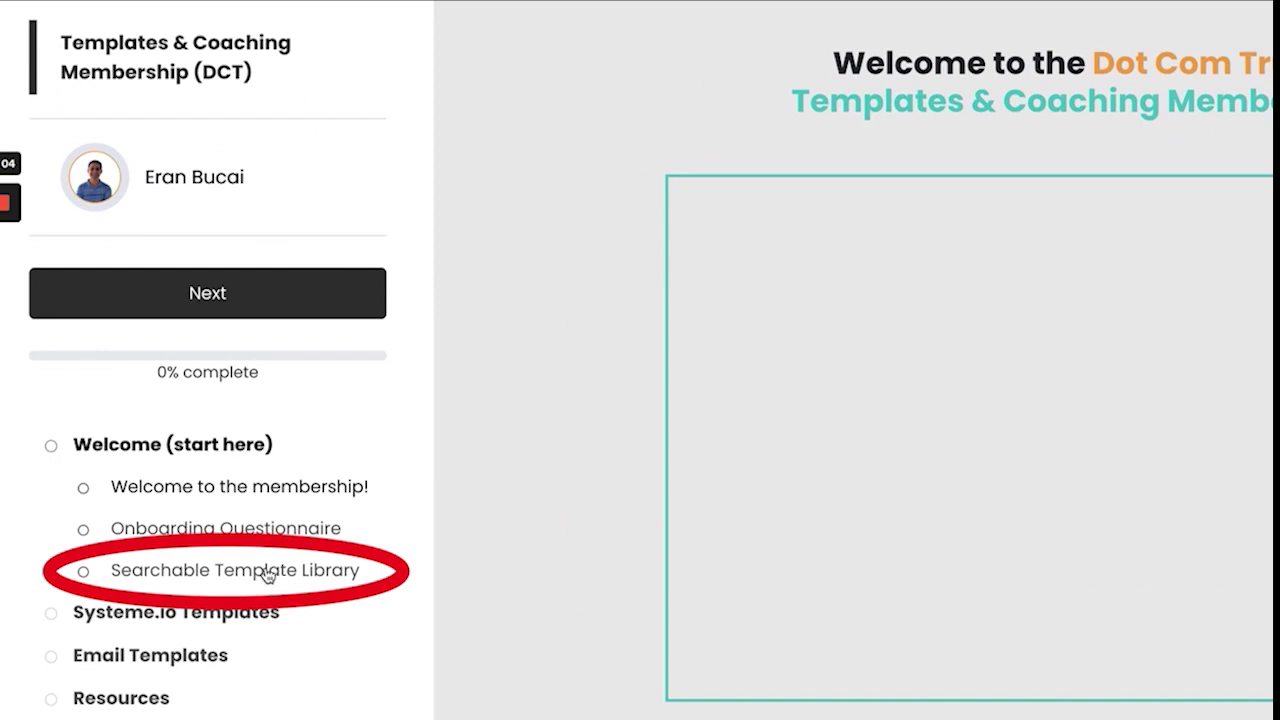
click(265, 582)
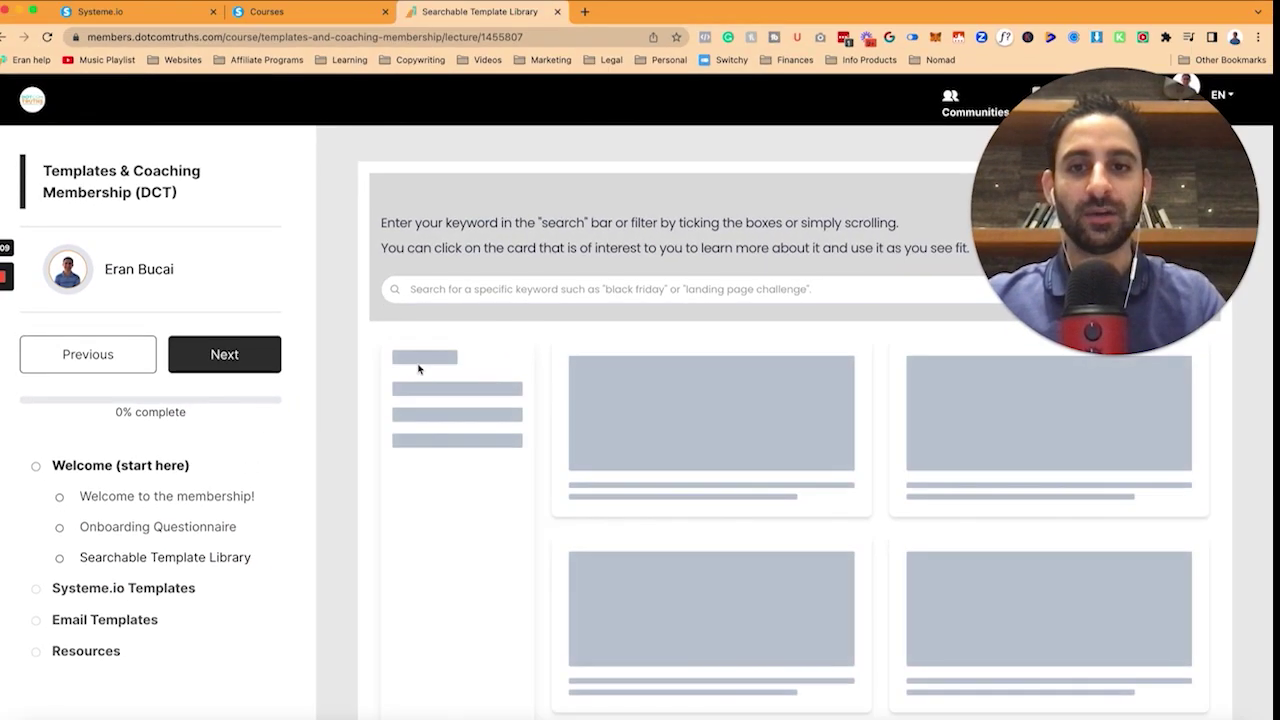
click(388, 388)
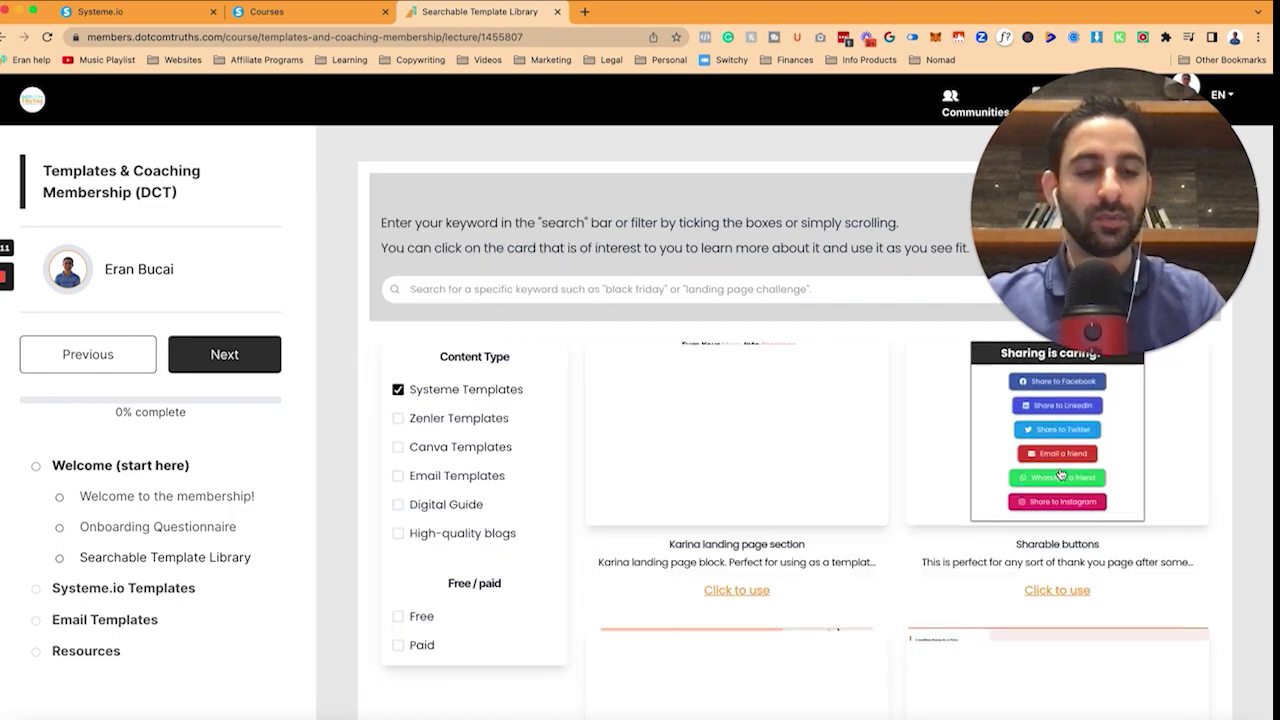
Read the landing page templates installation lesson, then return to the Systeme.io tab.
scroll(1059, 525, down, 3)
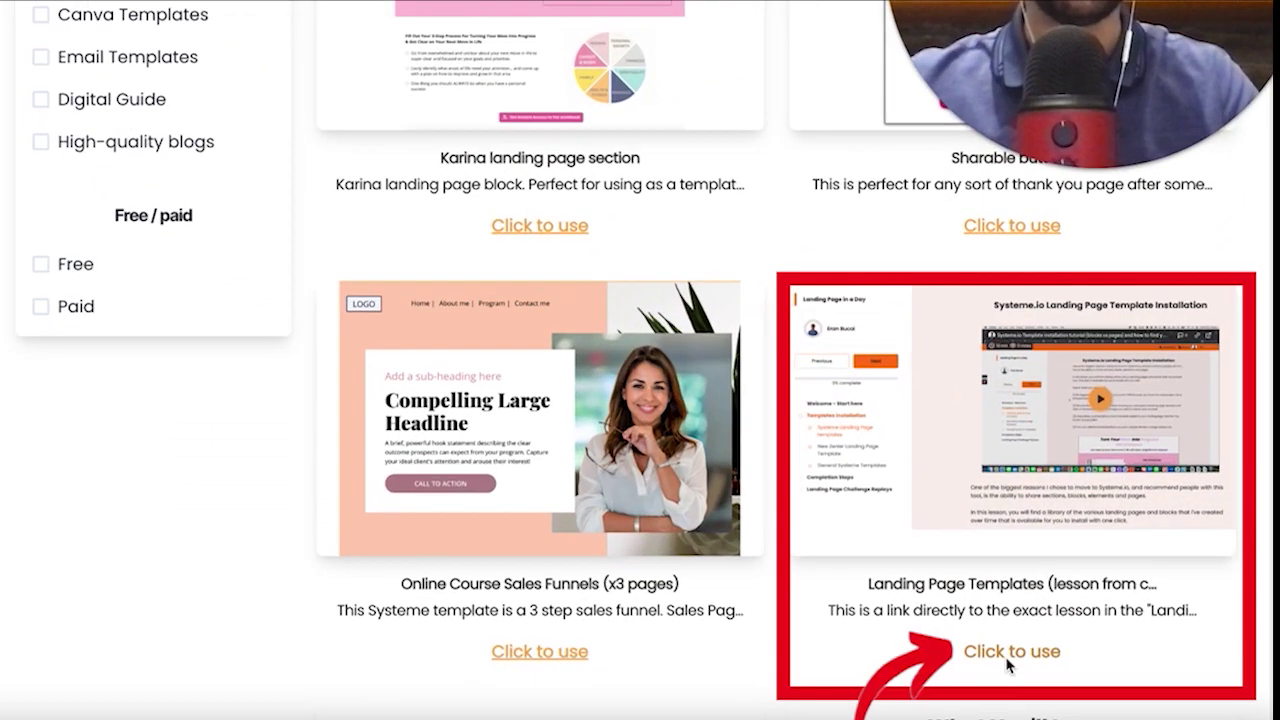
click(1057, 683)
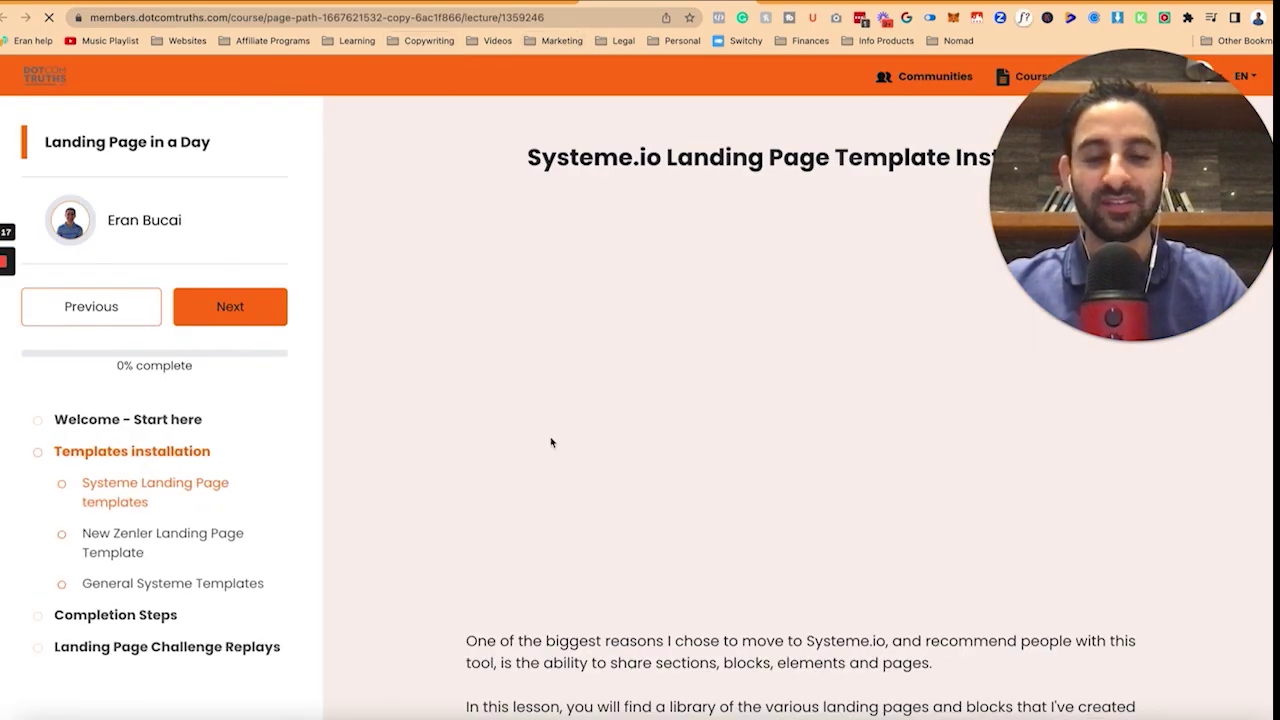
scroll(567, 548, down, 8)
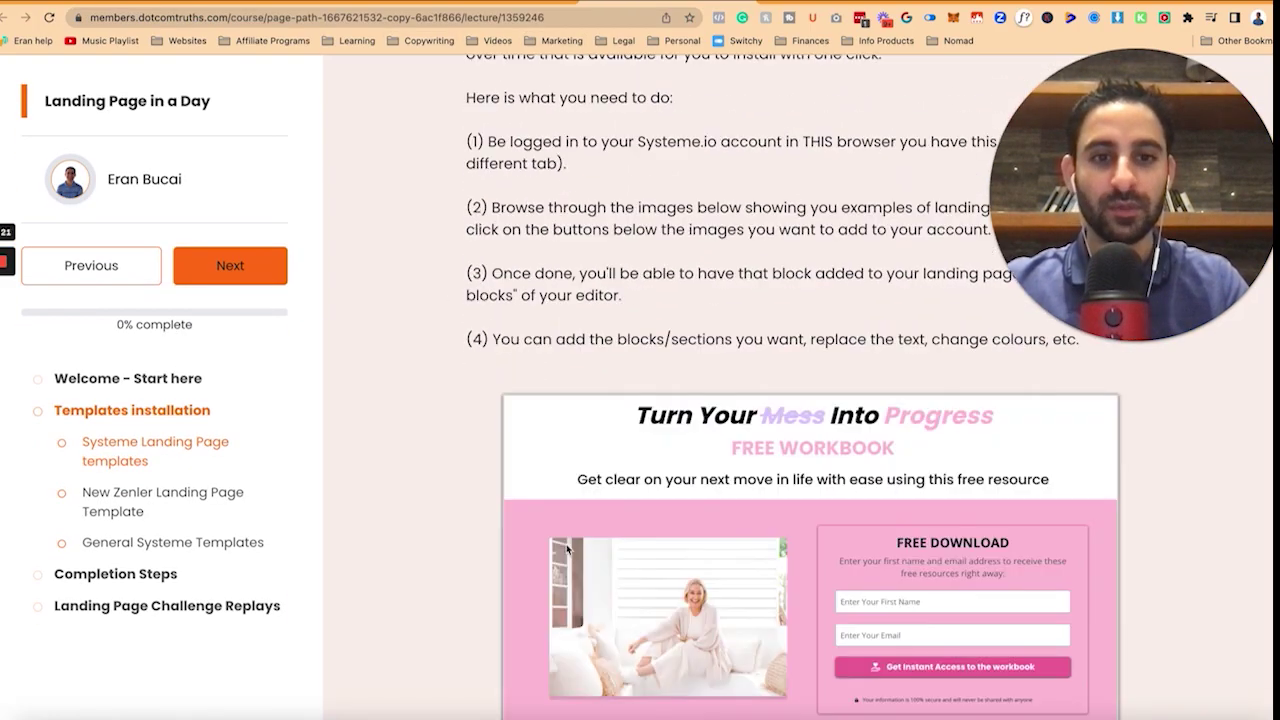
scroll(567, 548, down, 5)
scroll(567, 548, down, 3)
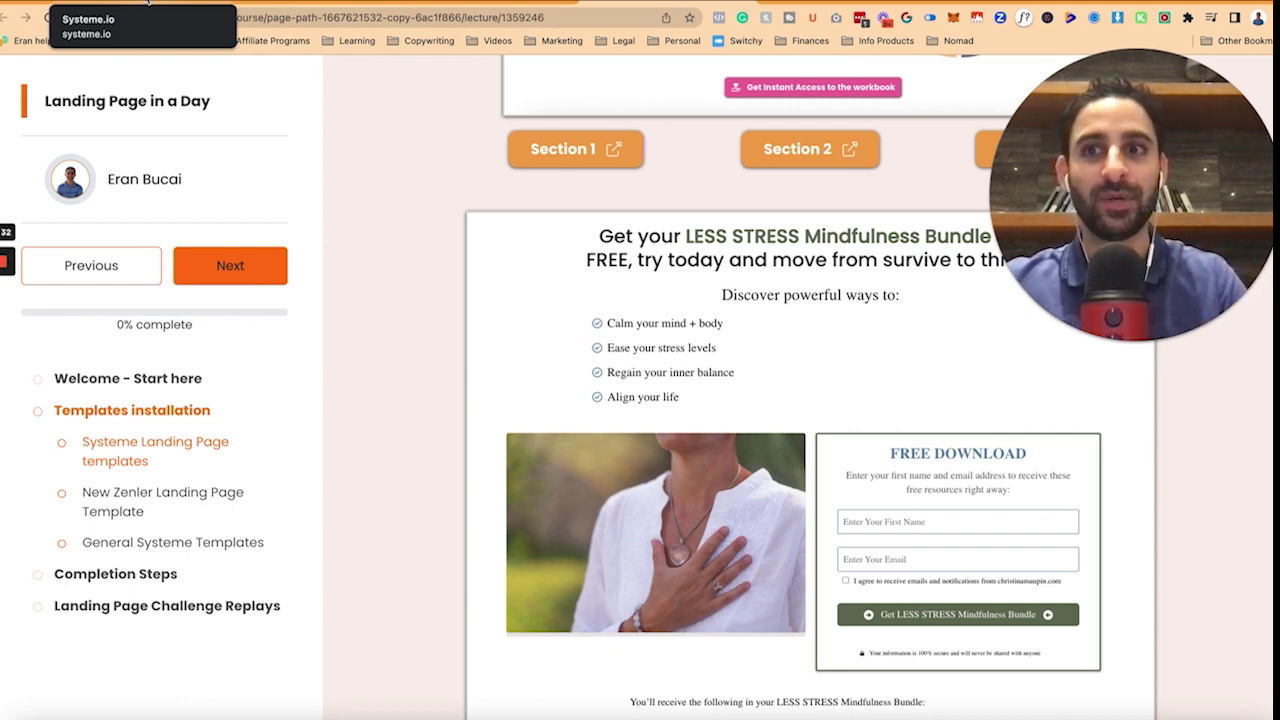
click(147, 3)
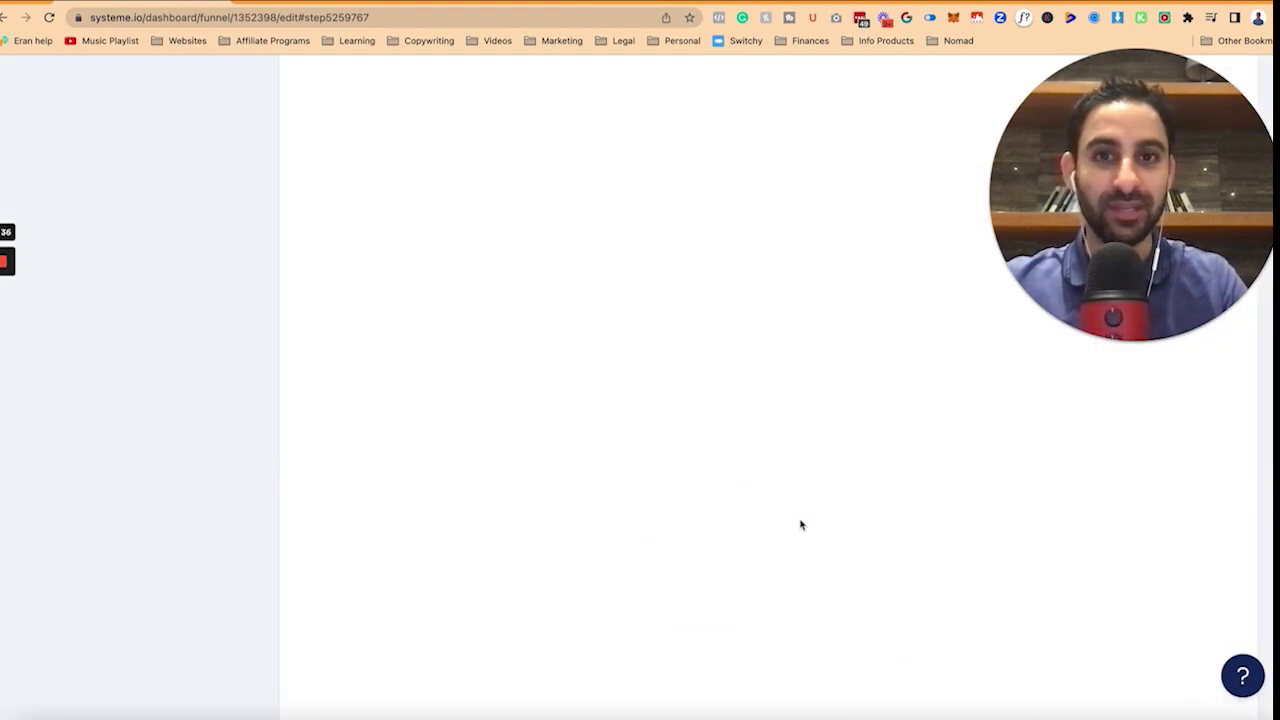
Apply the '3 step system to sell on autopilot' template, save, and open the page editor.
scroll(800, 524, down, 15)
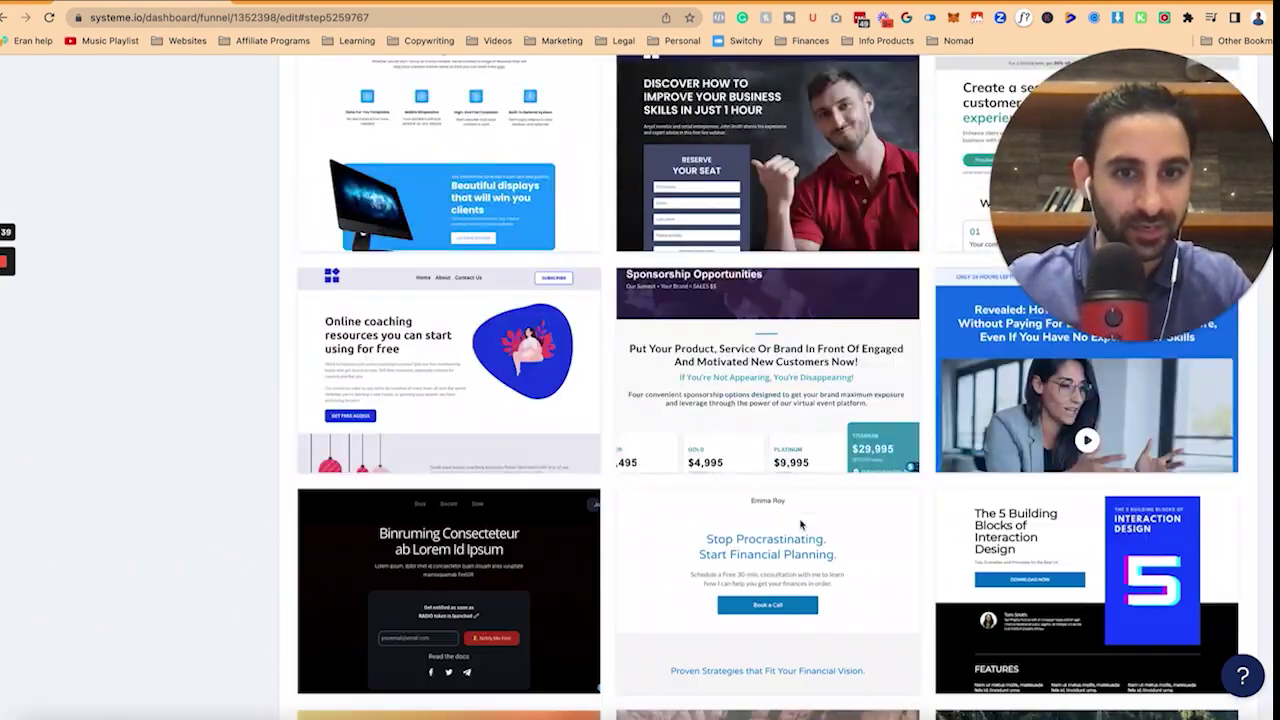
scroll(800, 524, down, 5)
mouse_move(706, 251)
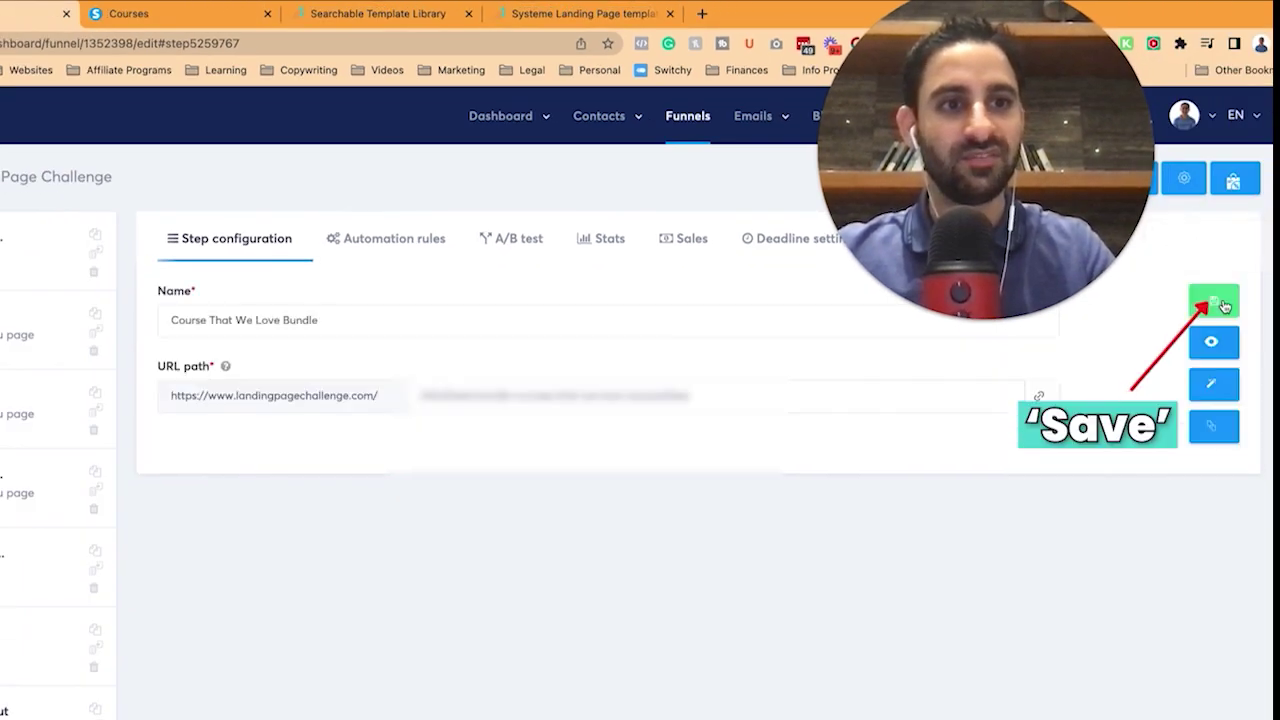
click(1214, 300)
click(1214, 386)
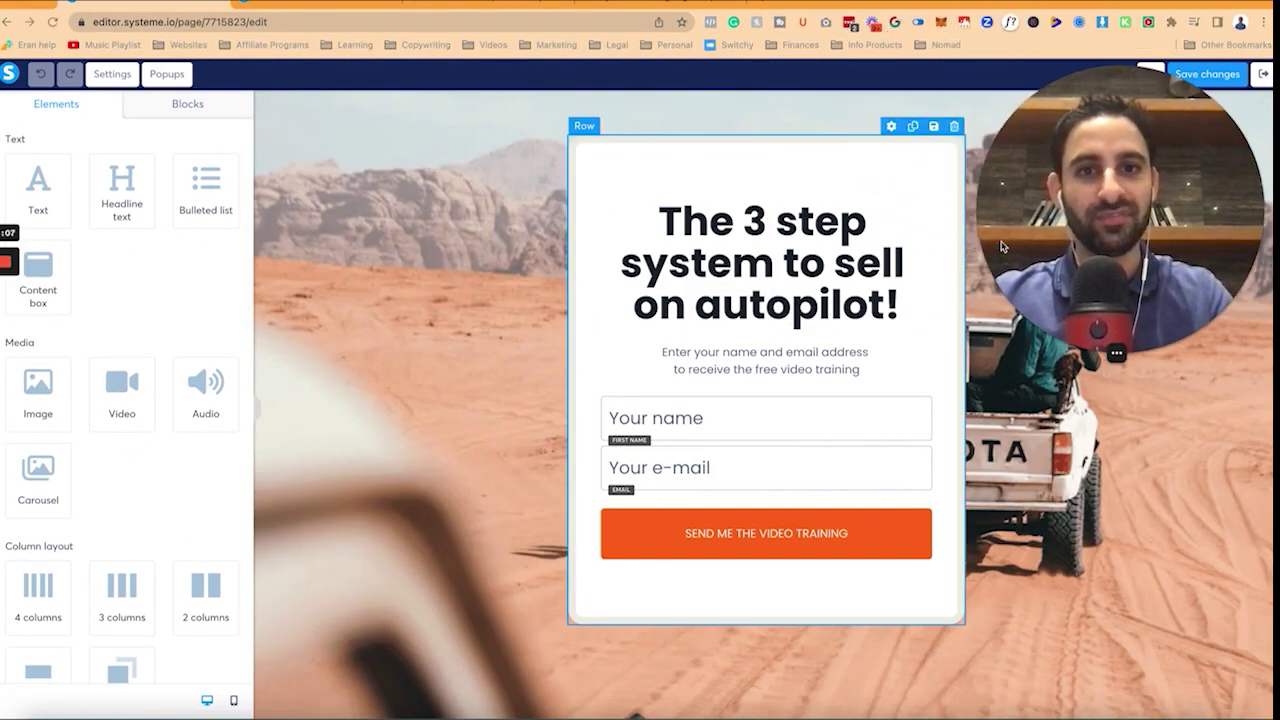
Set the section content width to Medium and place a video block below the headline.
click(276, 105)
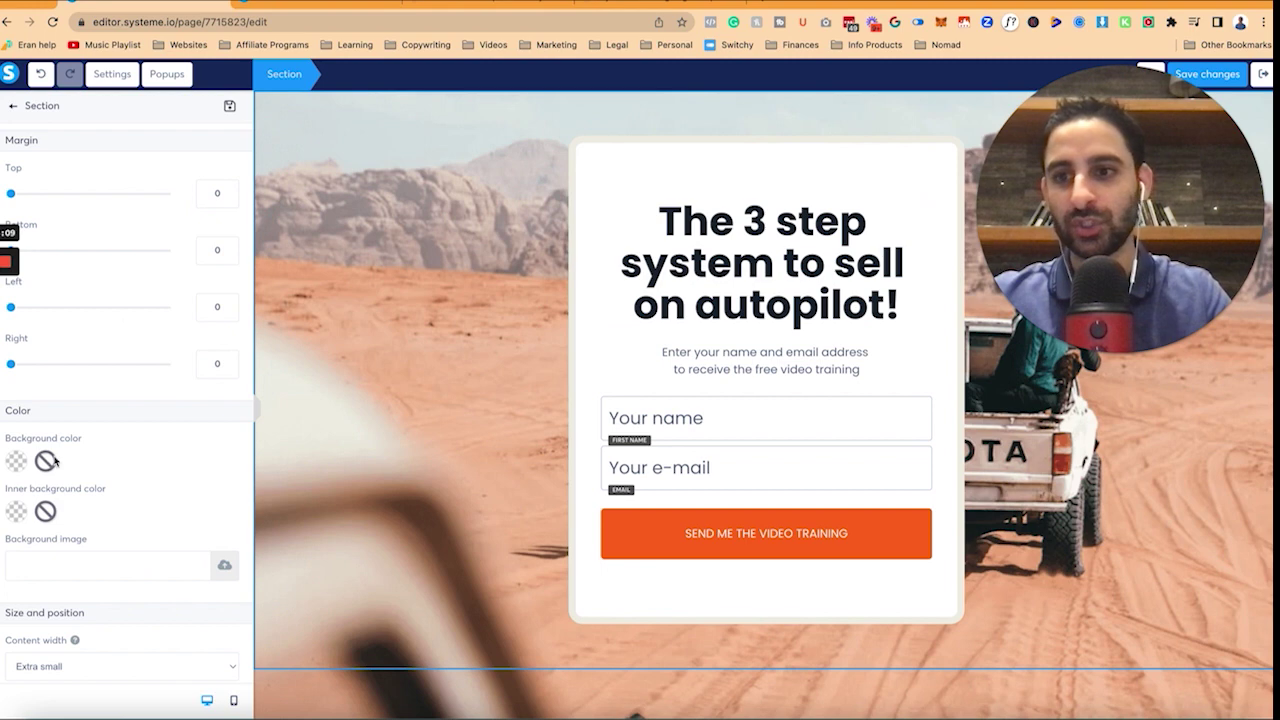
scroll(120, 400, down, 5)
click(124, 440)
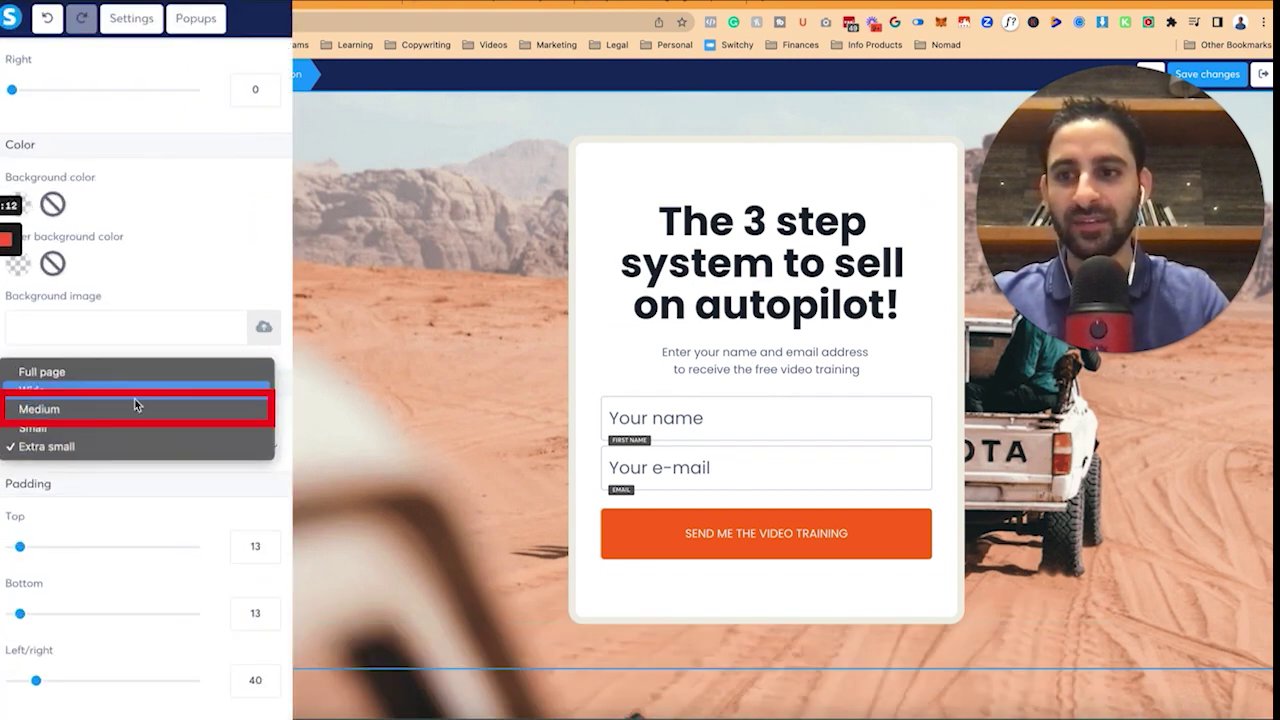
click(131, 410)
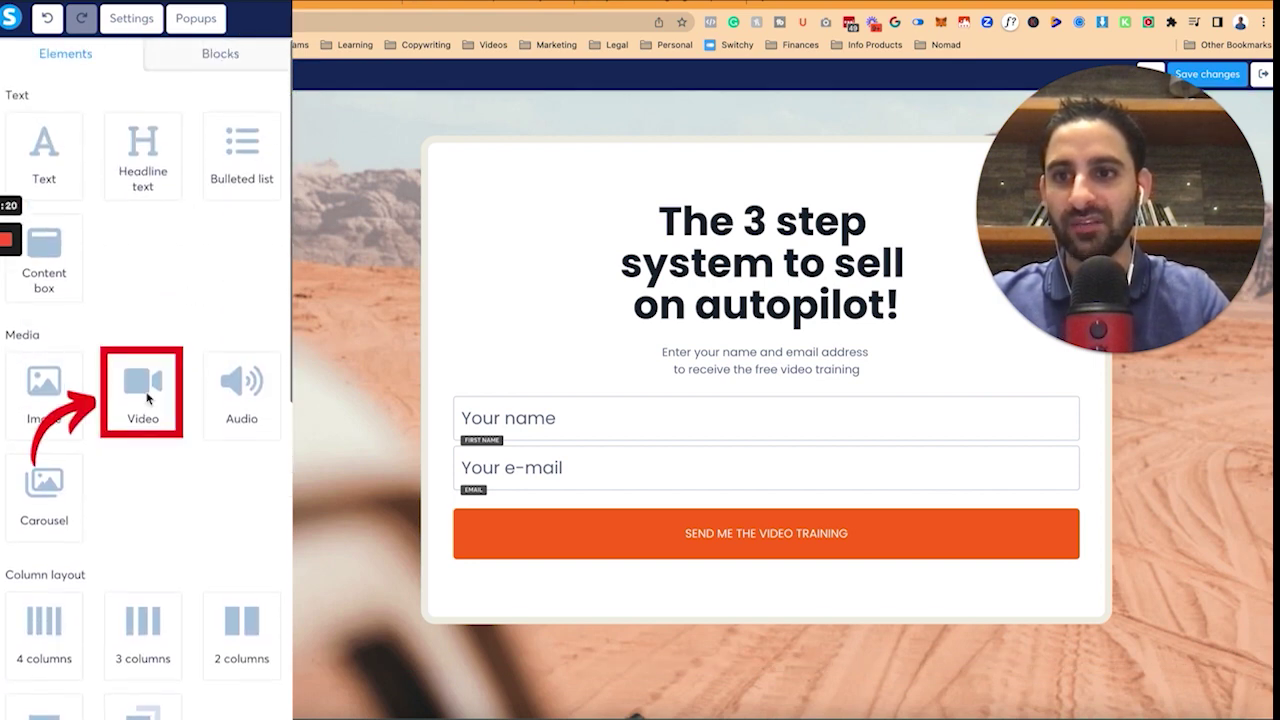
drag(142, 390, 716, 320)
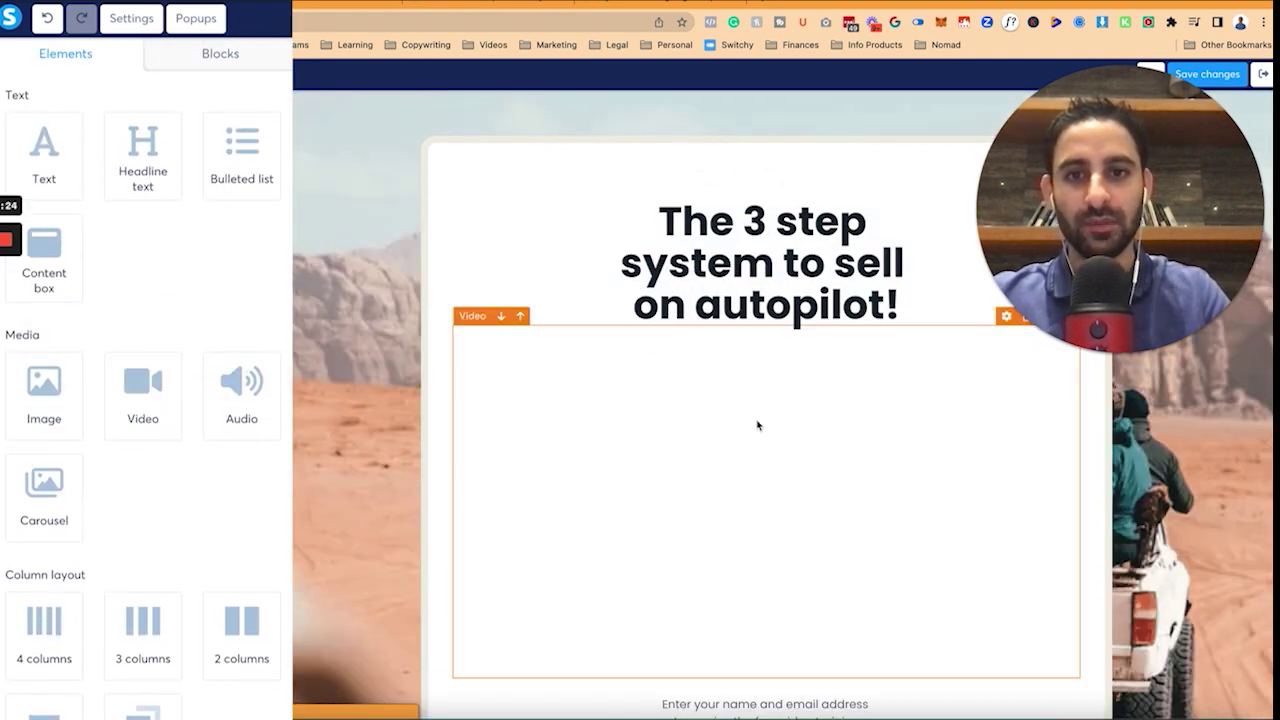
Switch the video to Custom embed and save the pasted embed code.
click(253, 122)
click(225, 190)
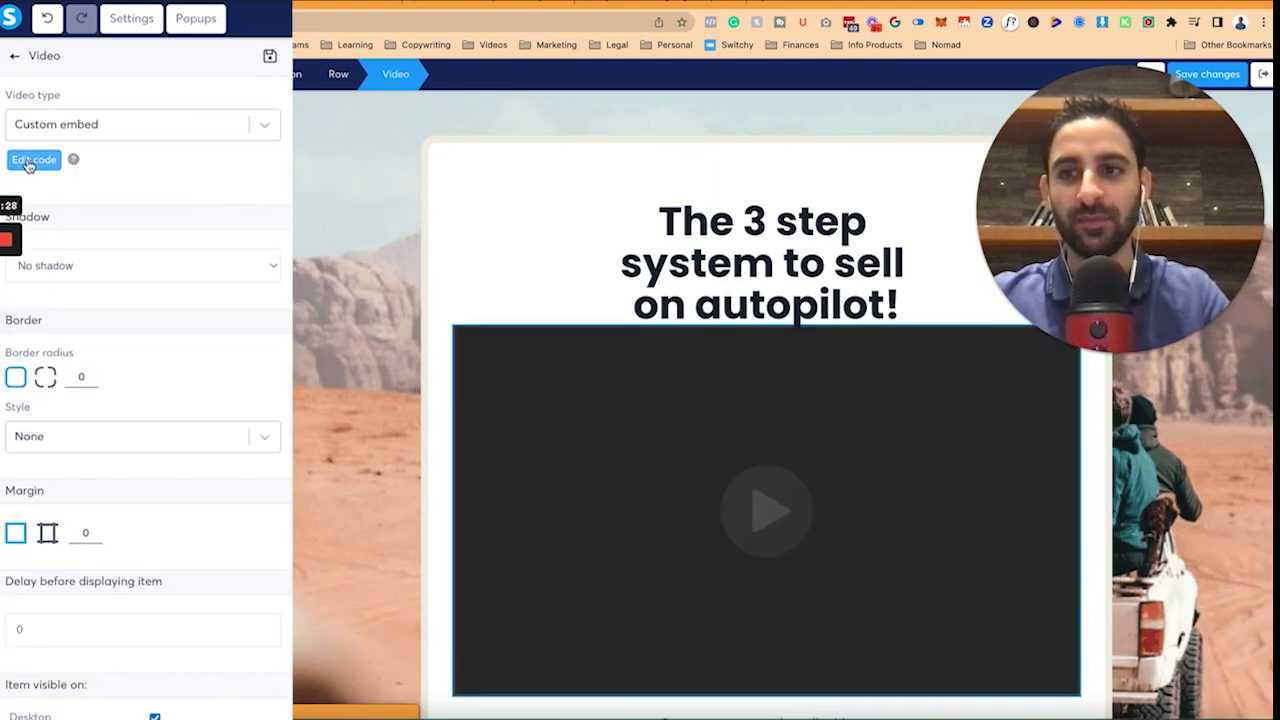
click(32, 161)
key(ctrl+v)
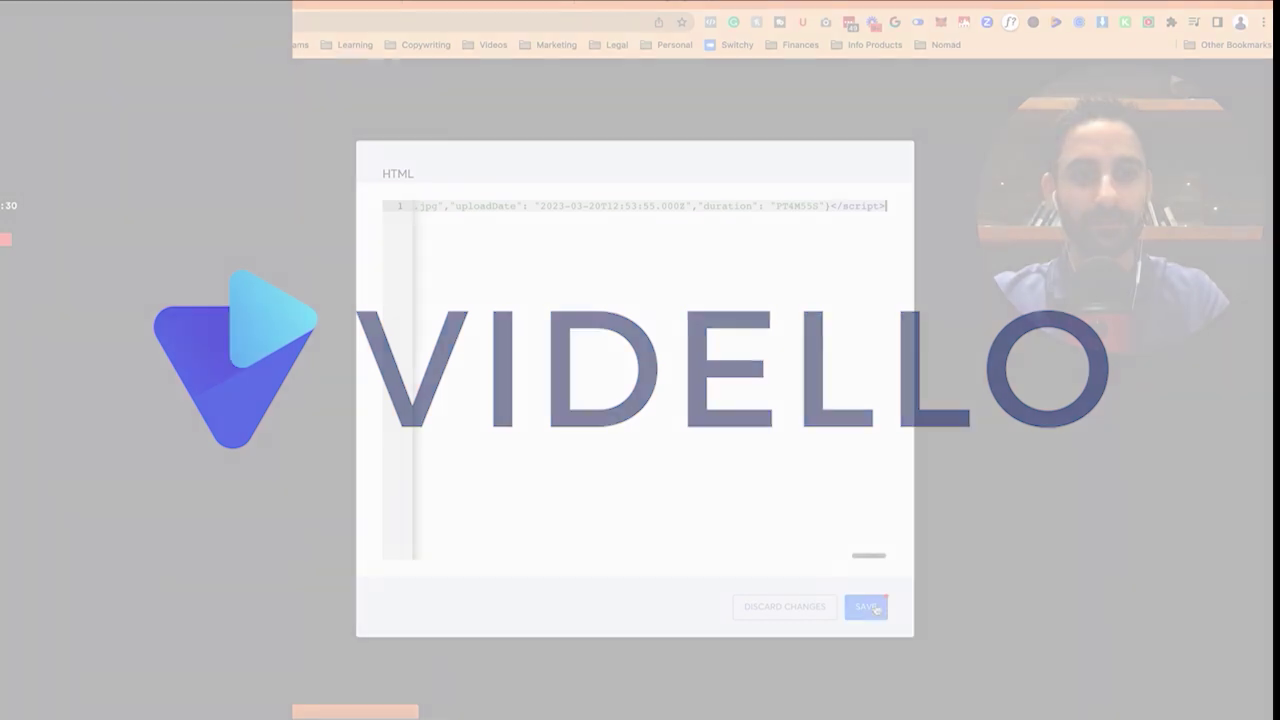
click(1155, 265)
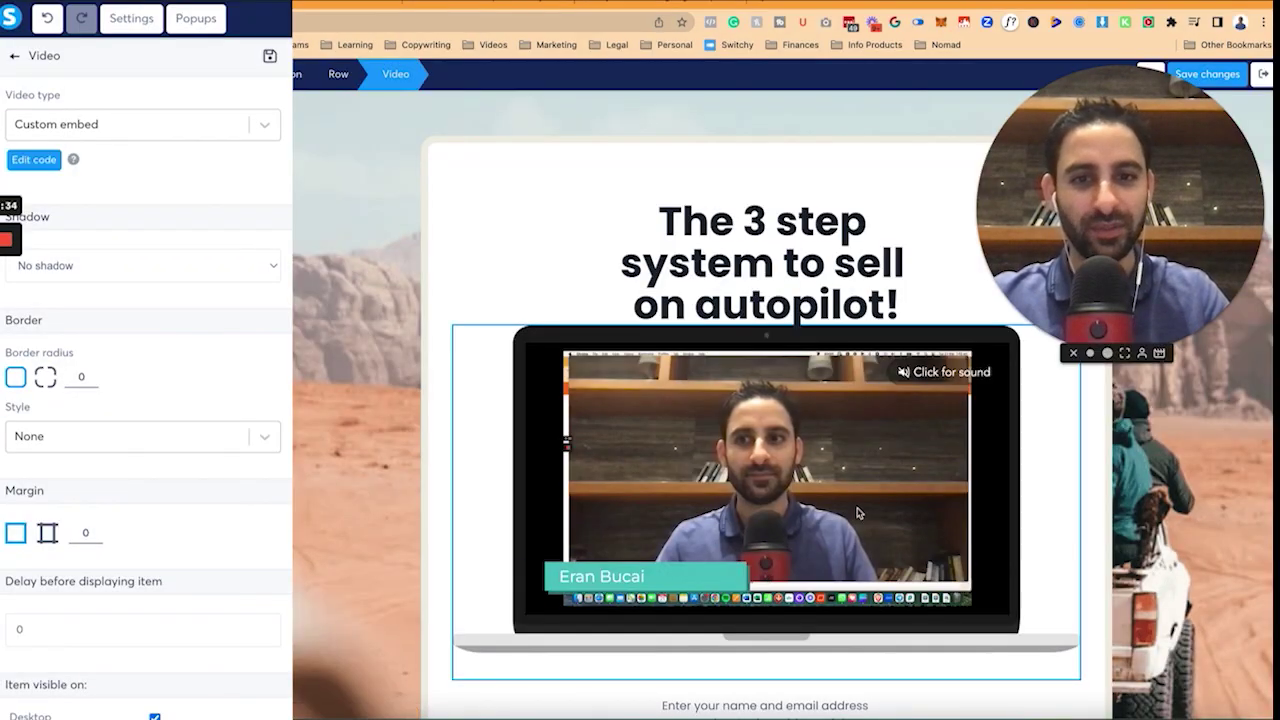
Replace the headline with 'Congratulations on buying "Courses We Love" Bundle'.
click(760, 257)
key(ctrl+a)
text(Congratulations on bu)
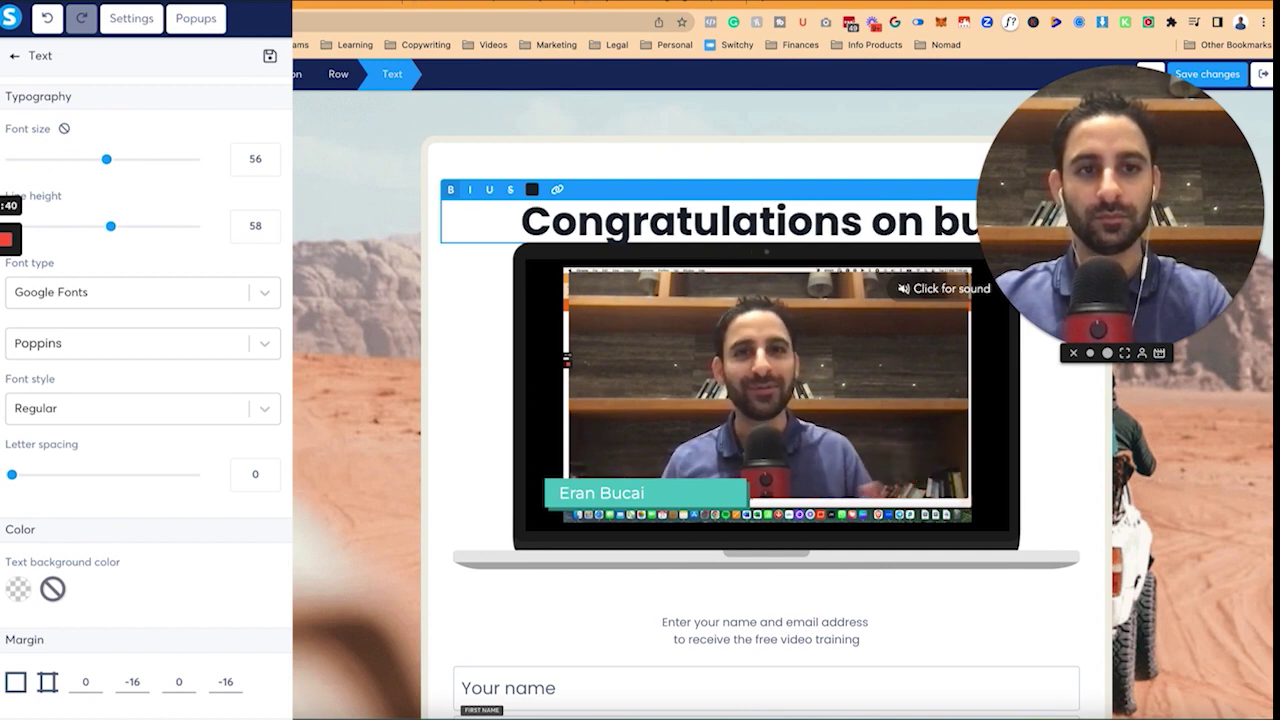
text(ying "Courses We Love" Bundle)
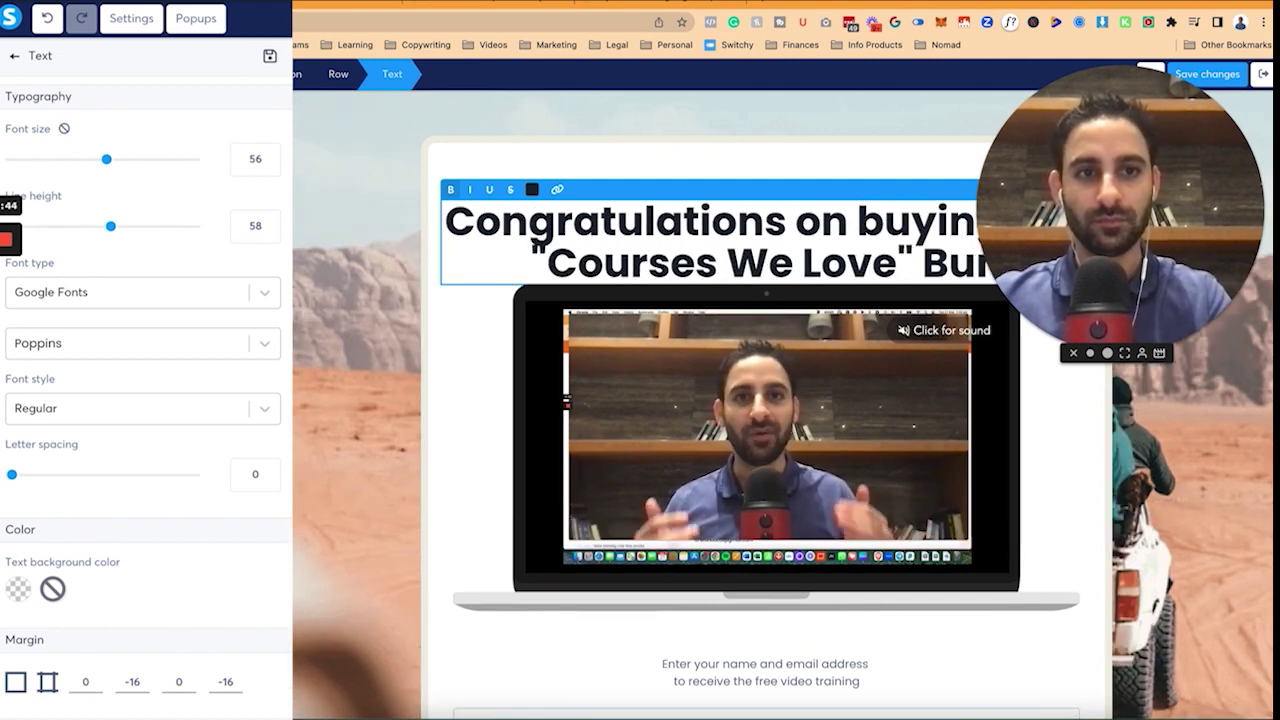
Finish editing the congratulations headline.
click(1095, 355)
drag(1097, 345, 1268, 676)
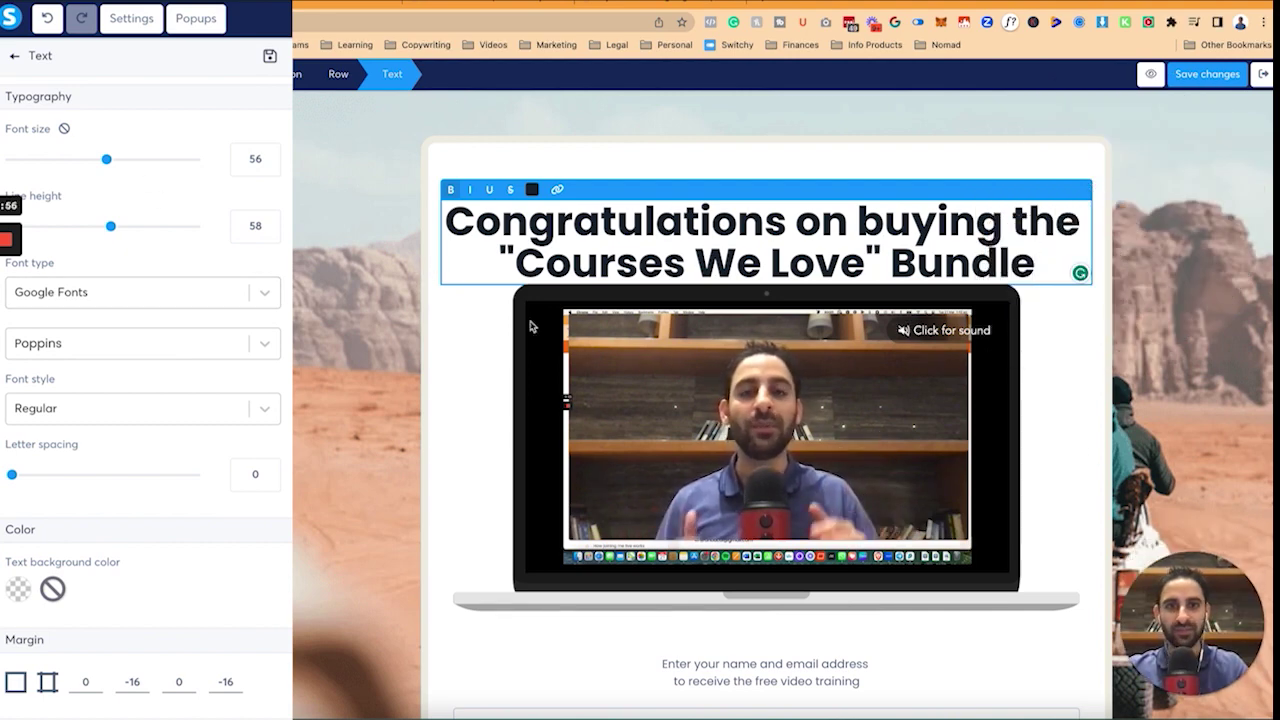
click(462, 333)
Add a subheadline asking buyers to watch the video about the bundle 'The Landing Page Challenge'.
drag(142, 150, 667, 295)
text(Please watch this short video explaining my )
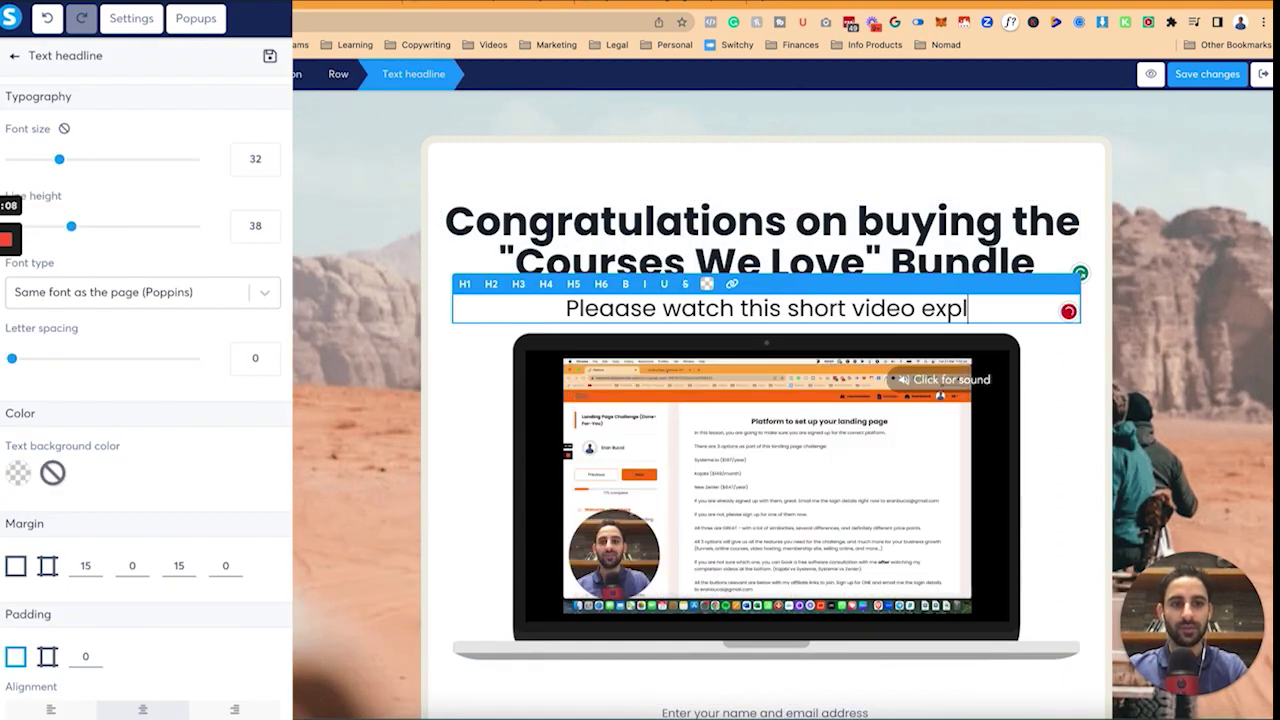
text(offer)
key(BackSpace)
key(BackSpace)
key(BackSpace)
key(BackSpace)
key(BackSpace)
key(BackSpace)
key(BackSpace)
key(BackSpace)
text(the offer you)
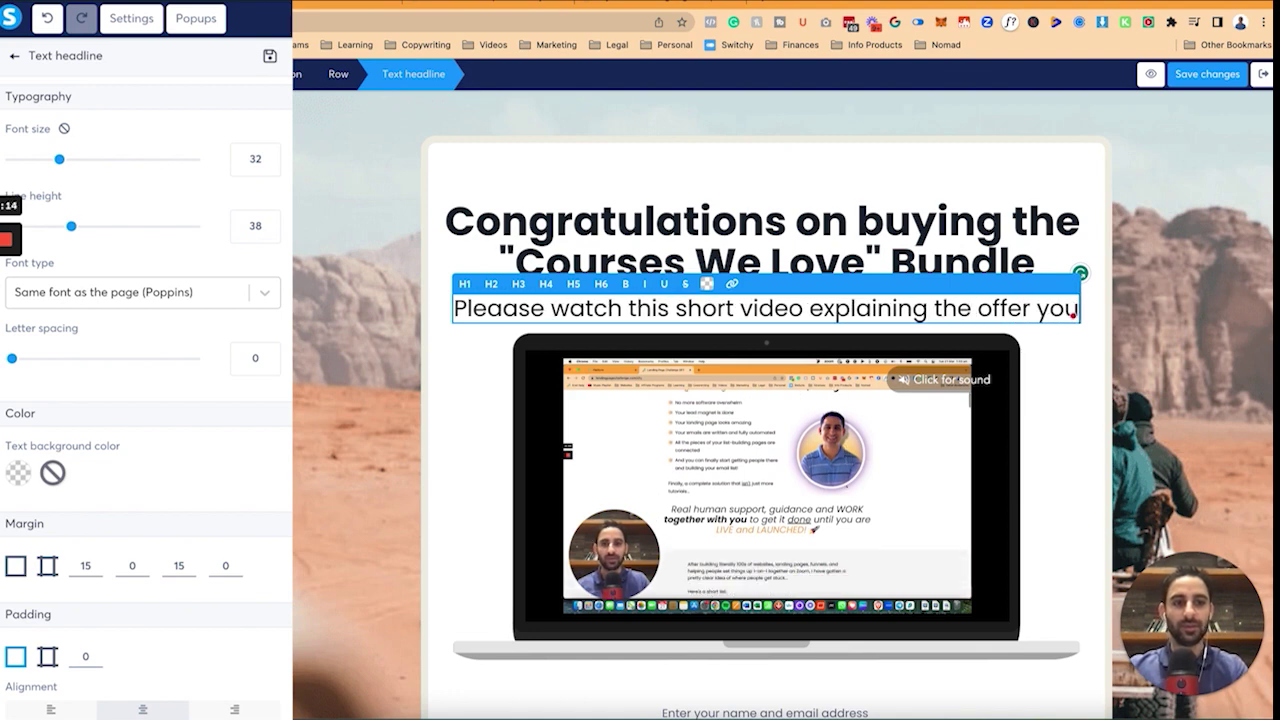
text( are receiving from me as p)
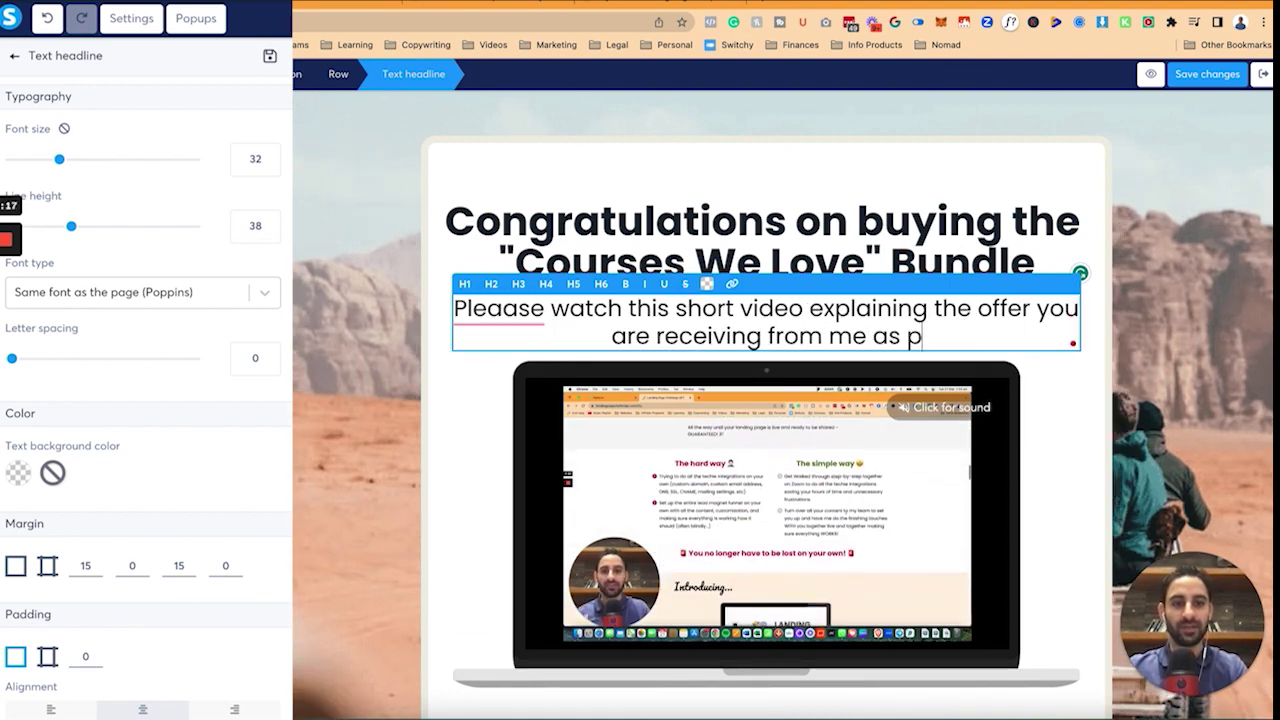
text(art of this bundle called)
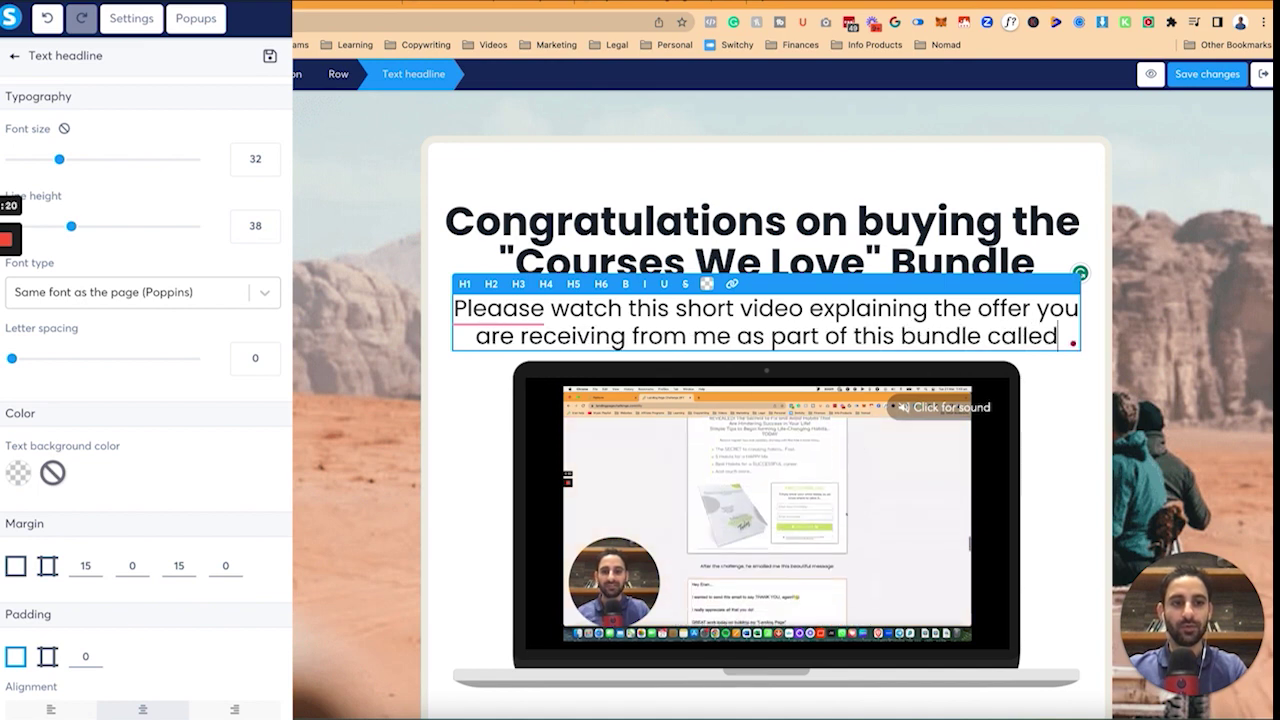
text( "The Landing Page Challenge")
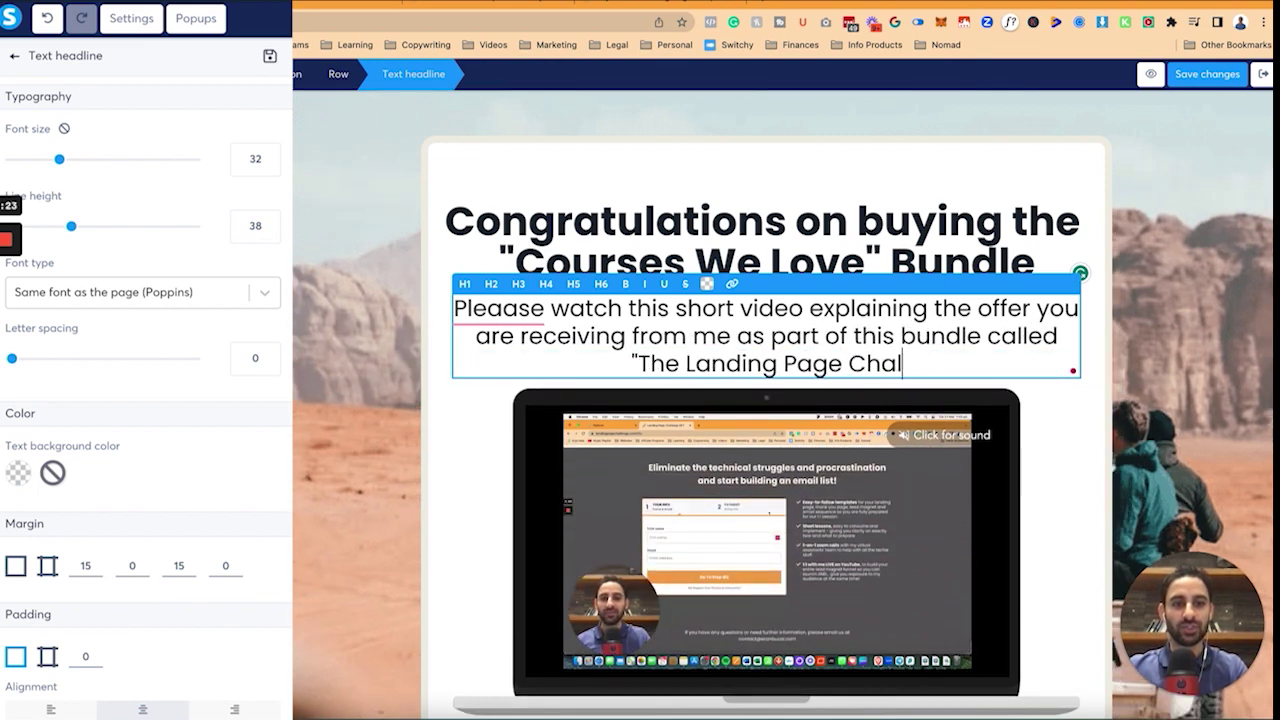
click(500, 312)
click(472, 346)
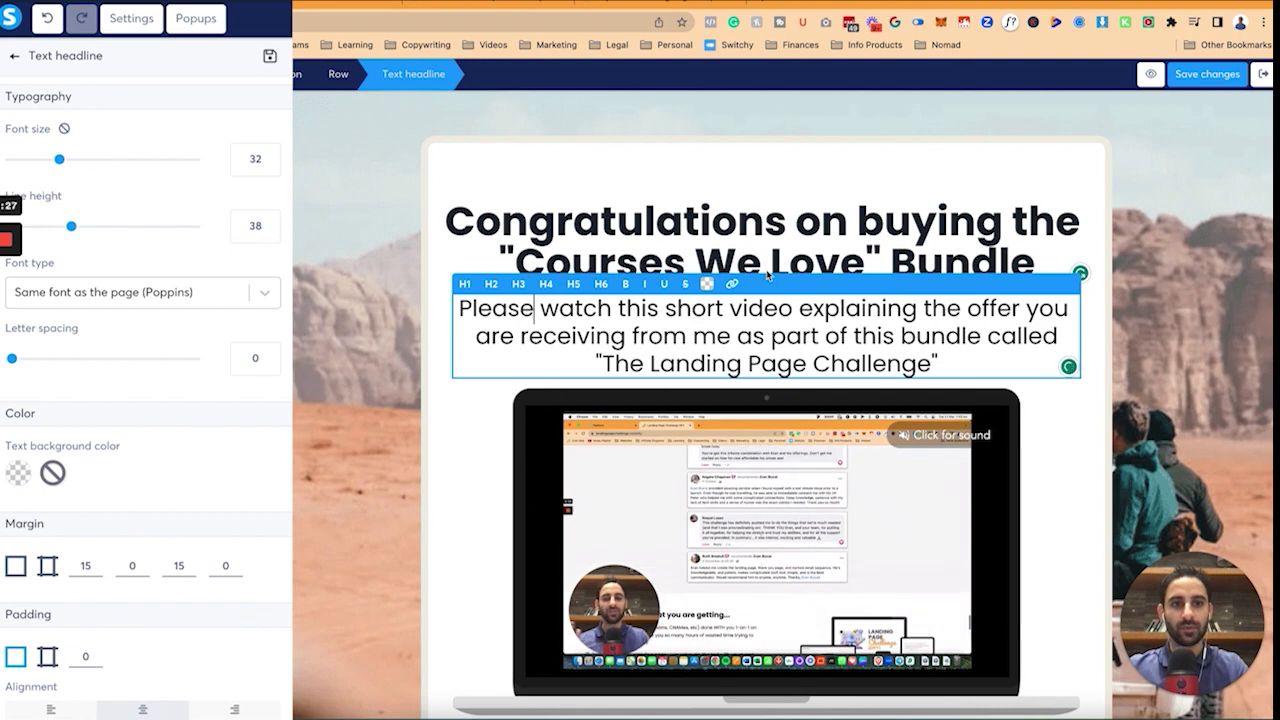
drag(499, 262, 862, 262)
Colour the bundle name purple and change the section background to orange waves.
click(532, 190)
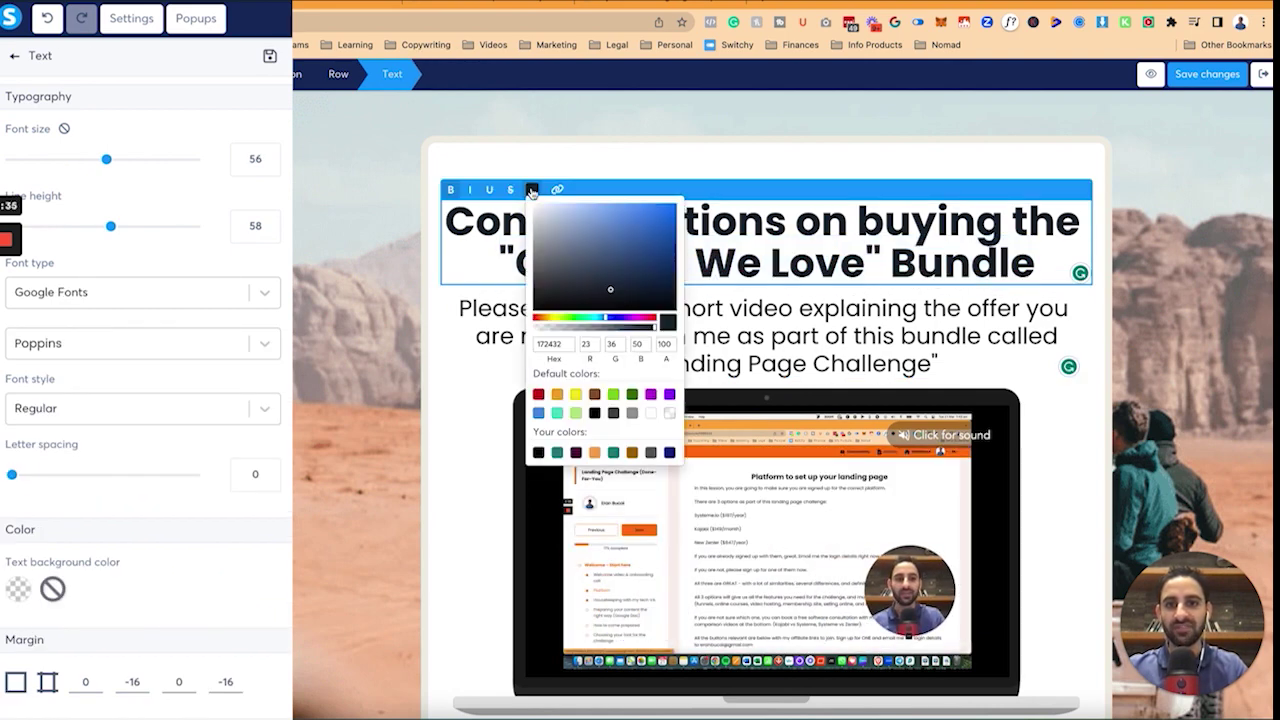
click(651, 395)
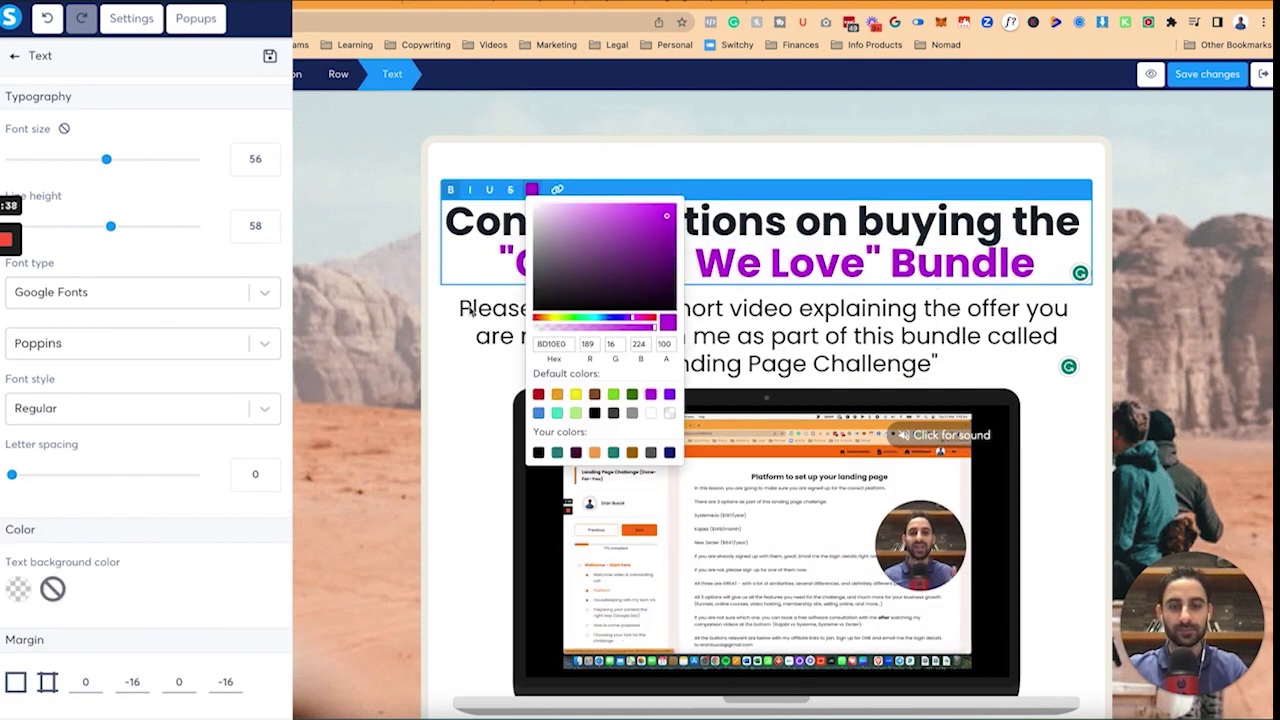
click(471, 312)
scroll(157, 534, down, 2)
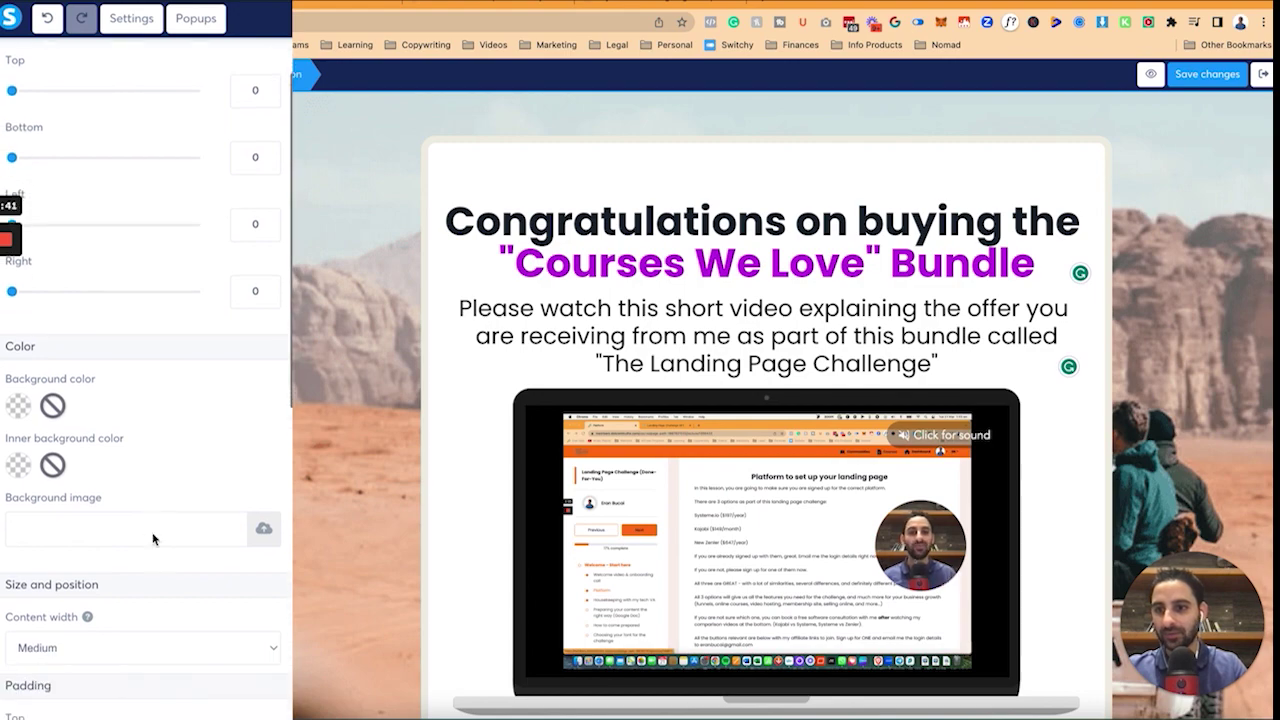
scroll(147, 380, up, 3)
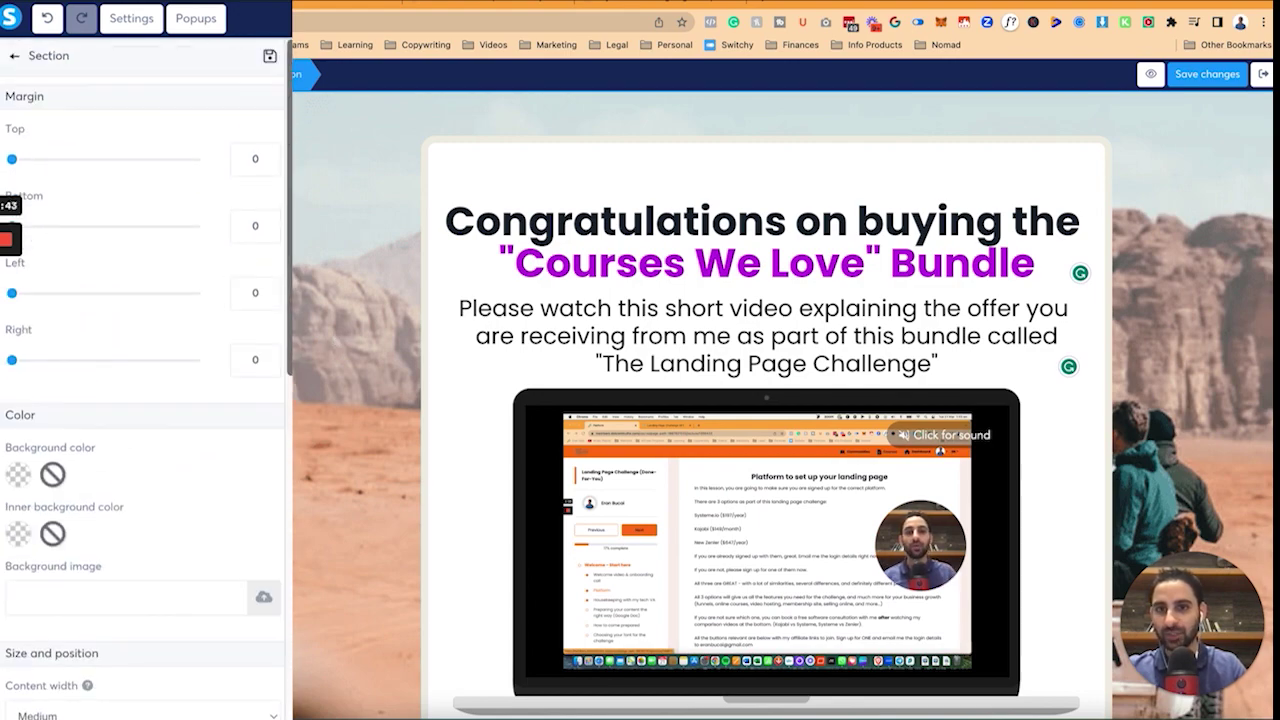
click(337, 149)
click(338, 148)
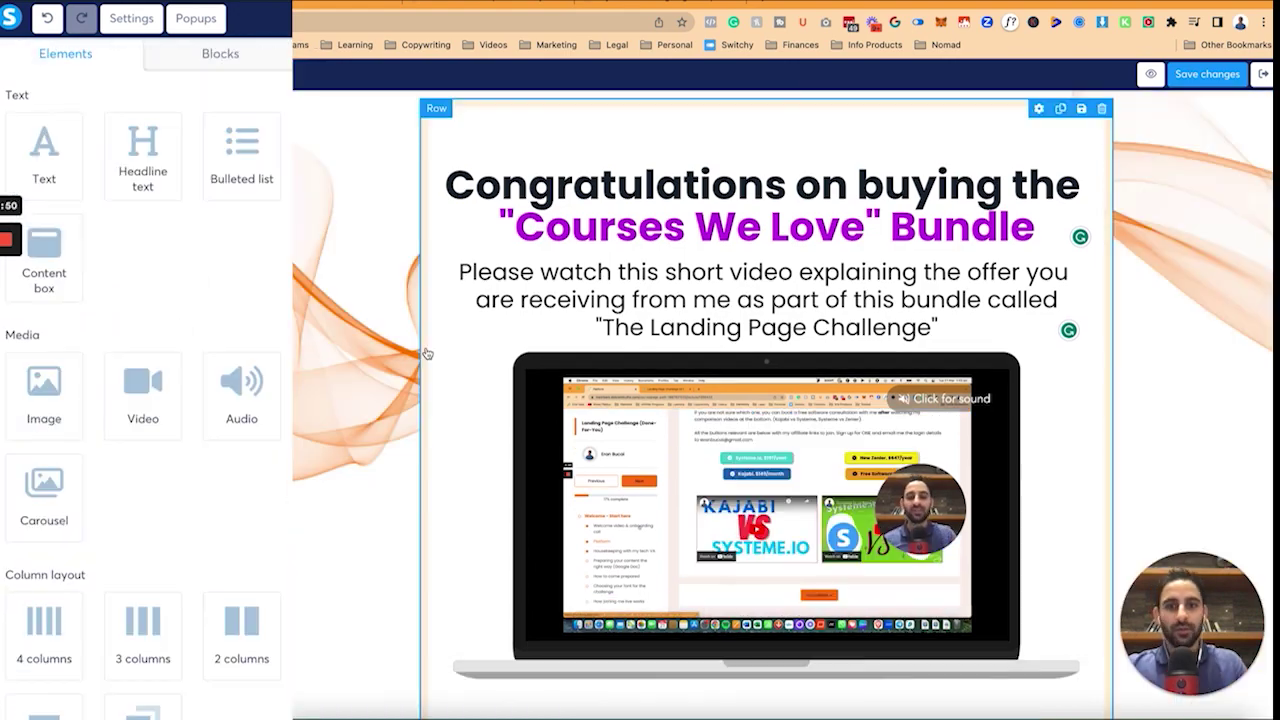
scroll(449, 346, down, 2)
scroll(449, 346, up, 2)
click(747, 504)
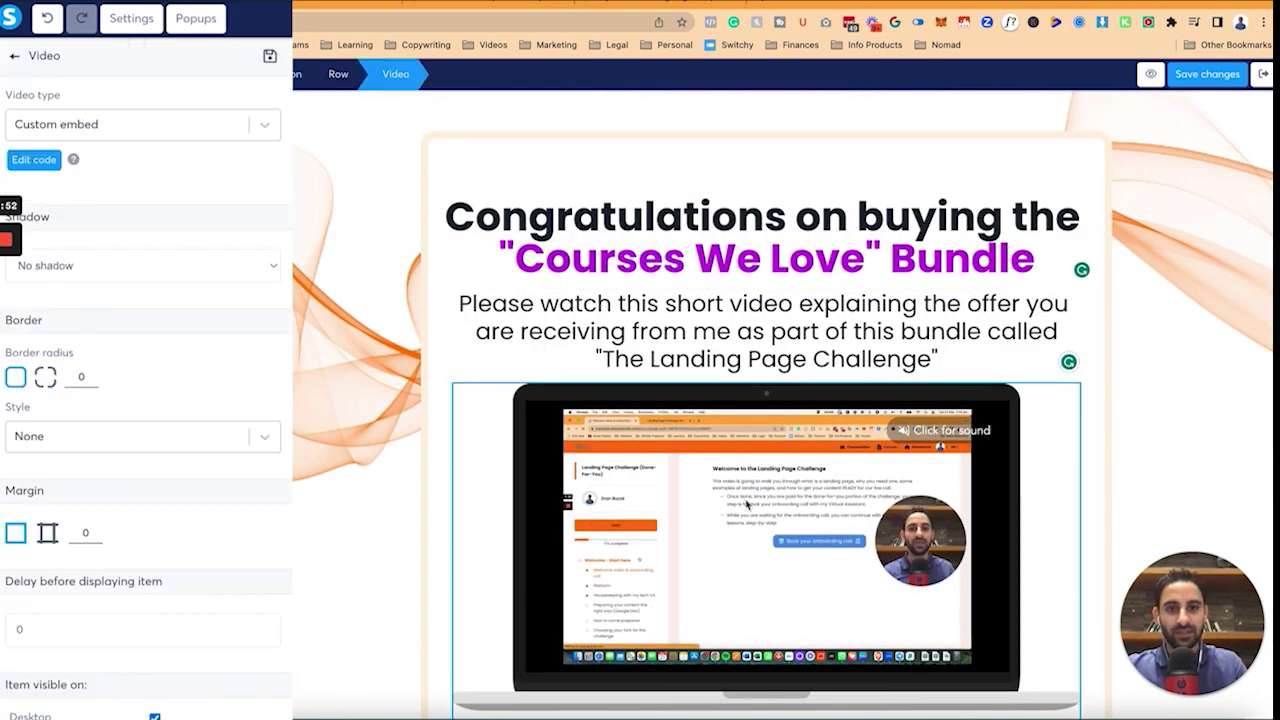
scroll(730, 420, down, 1)
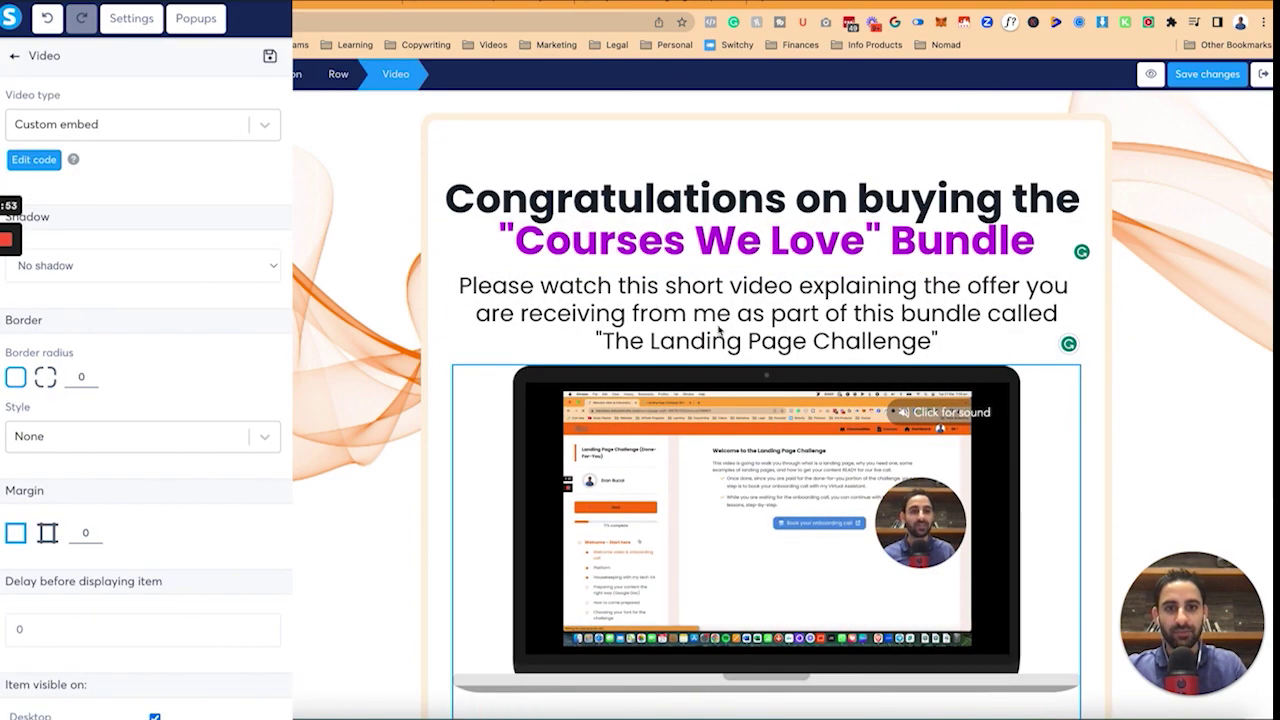
Make 'The Landing Page Challenge' in the subheadline bold and teal.
click(950, 340)
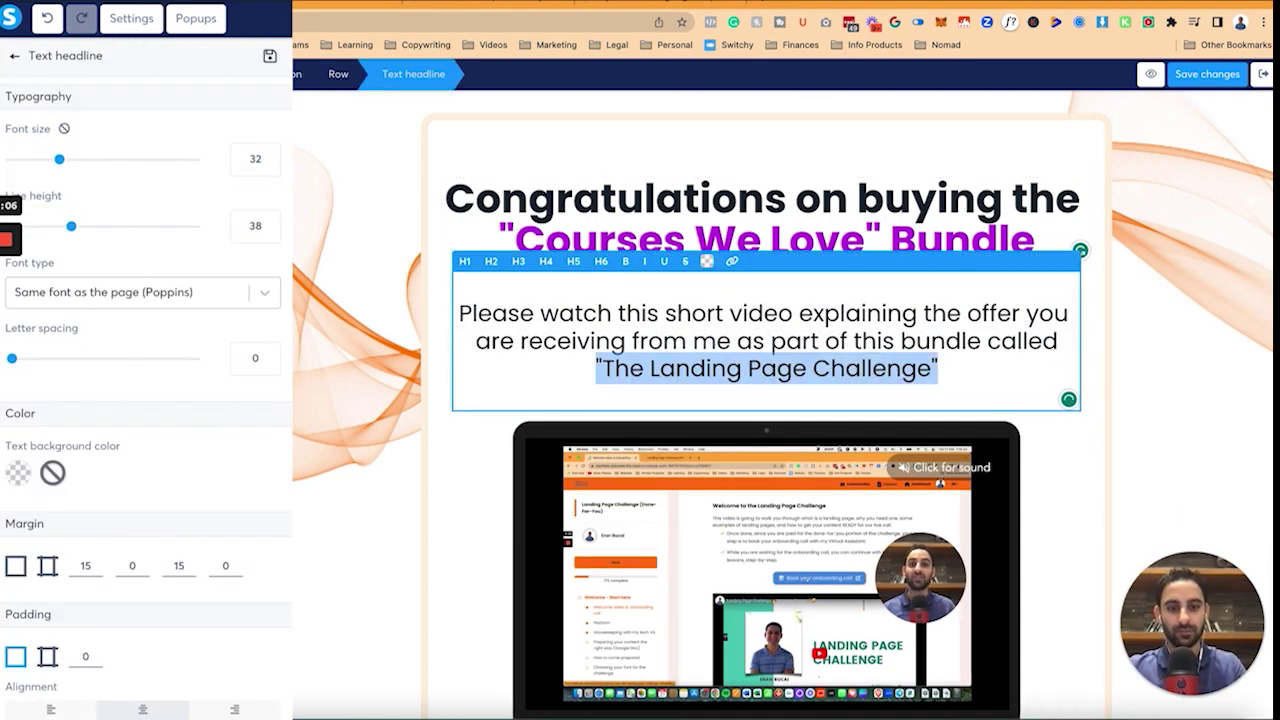
key(ctrl+b)
click(706, 262)
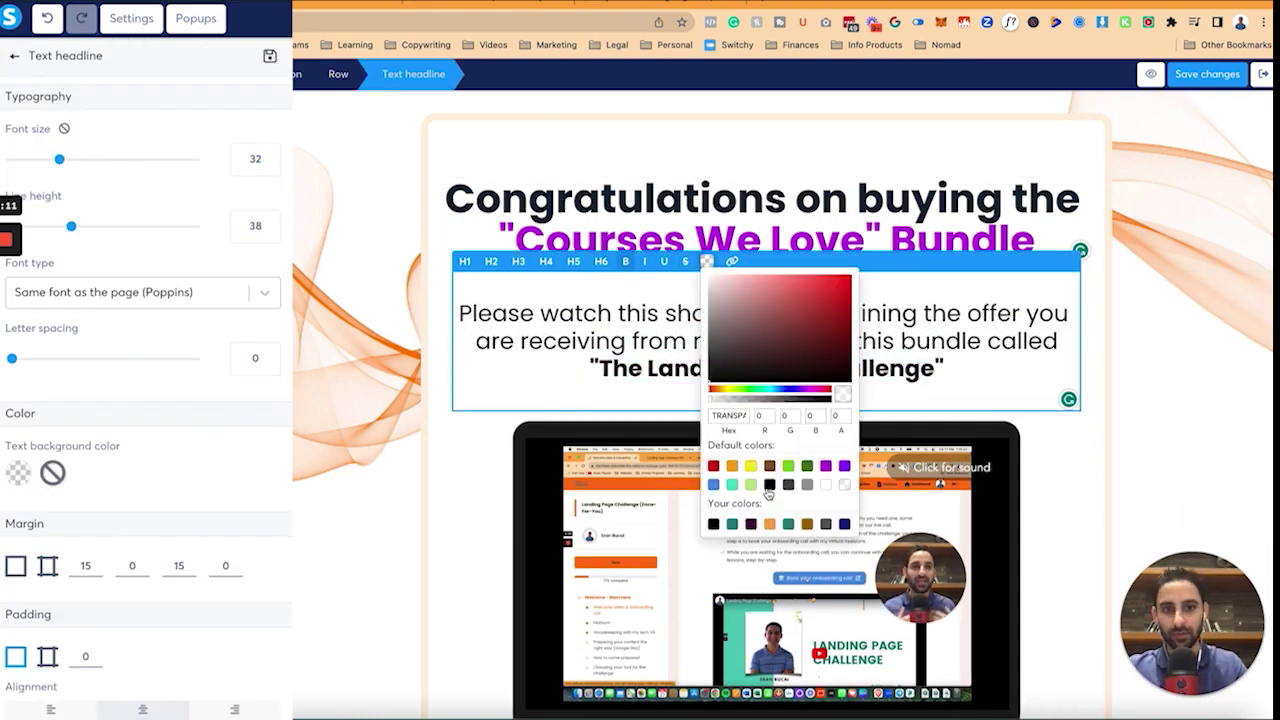
click(732, 486)
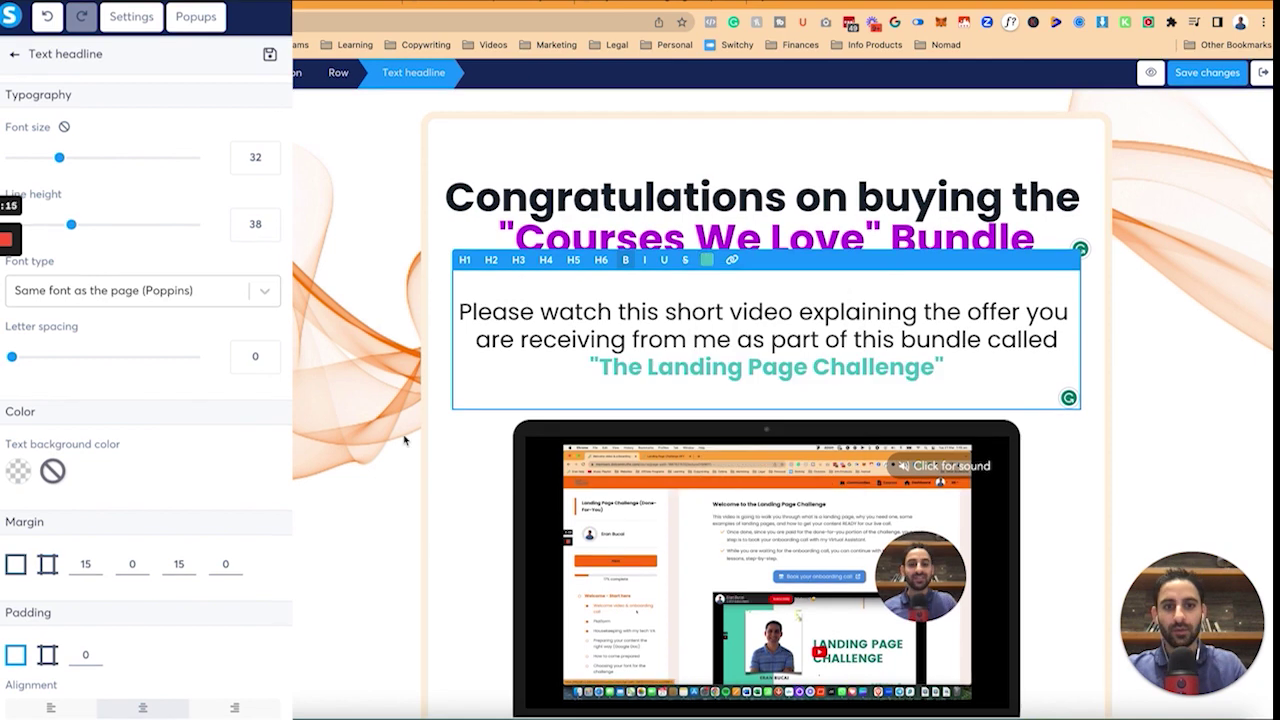
click(434, 486)
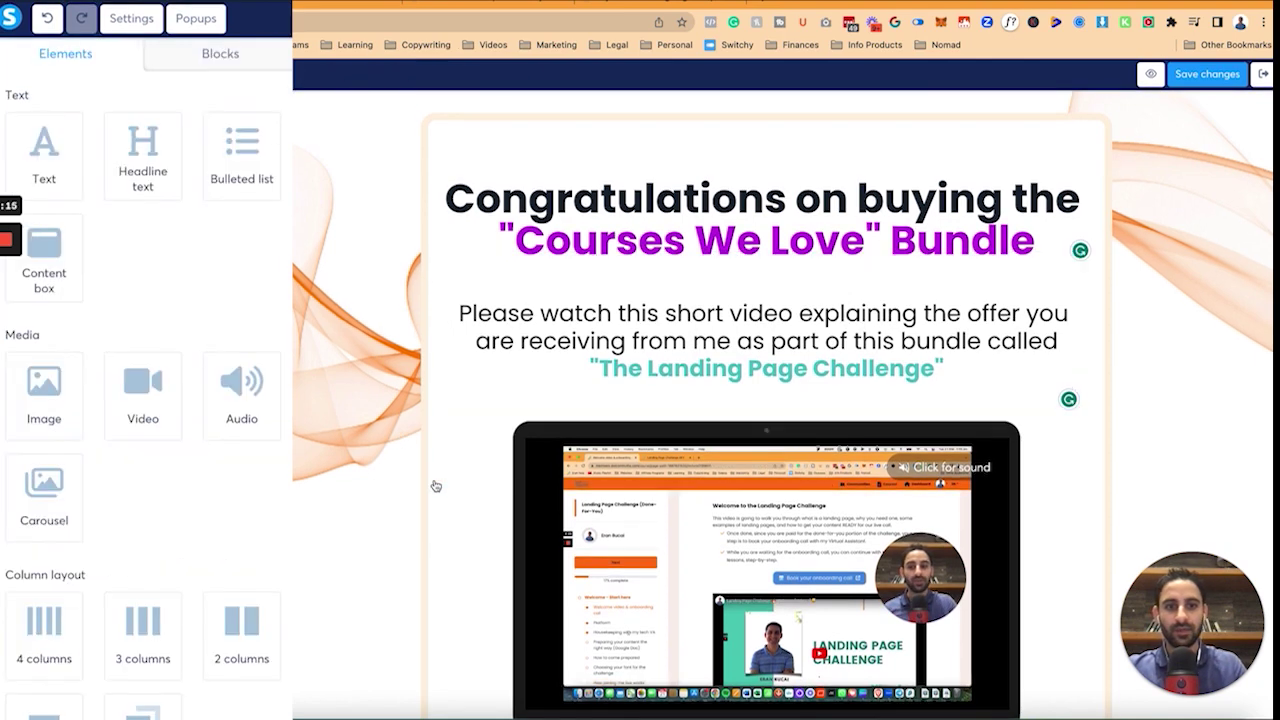
scroll(434, 486, down, 5)
click(625, 597)
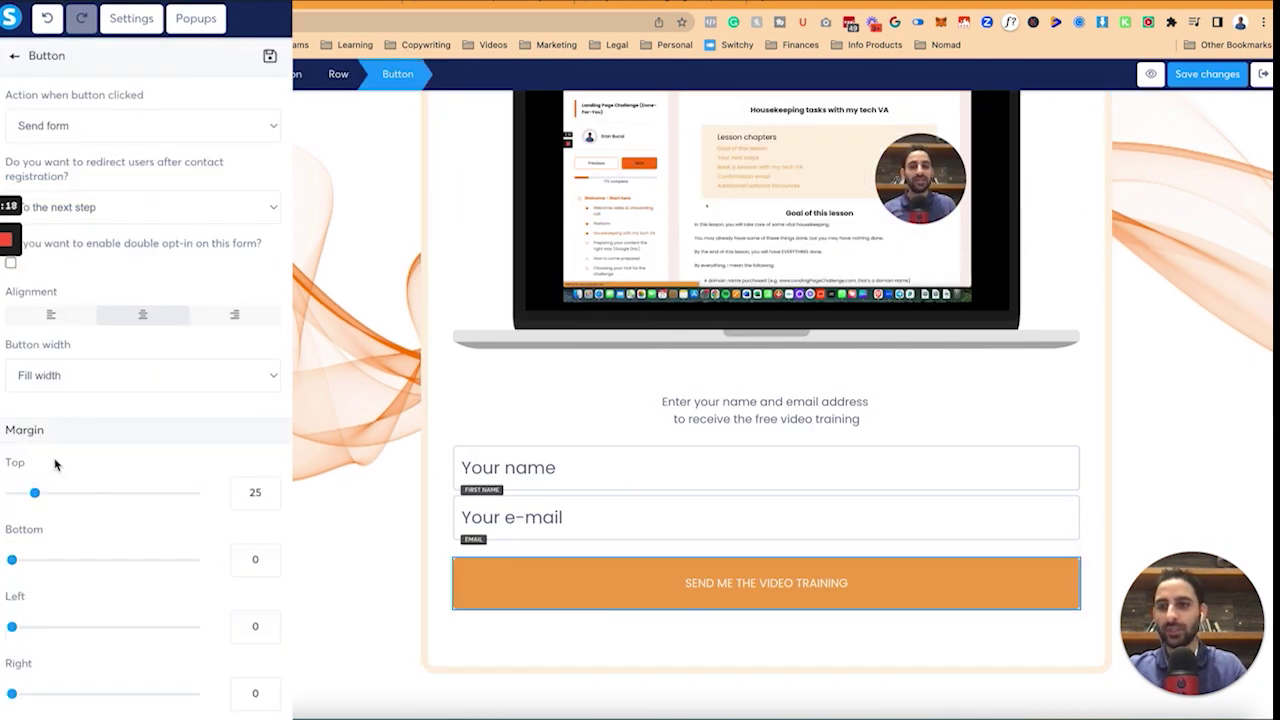
Replace the opt-in button text and set it to size 18, Bold 700.
scroll(189, 487, down, 4)
triple_click(189, 431)
text(GE)
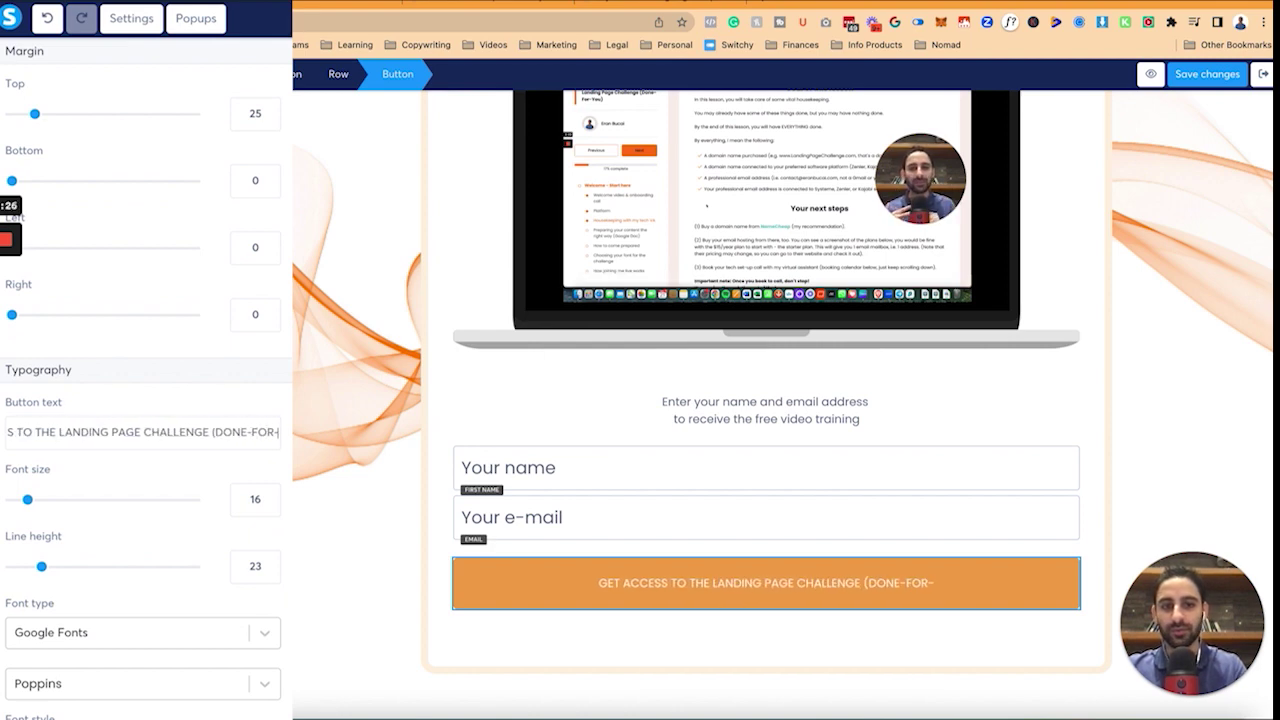
text())
scroll(206, 535, down, 2)
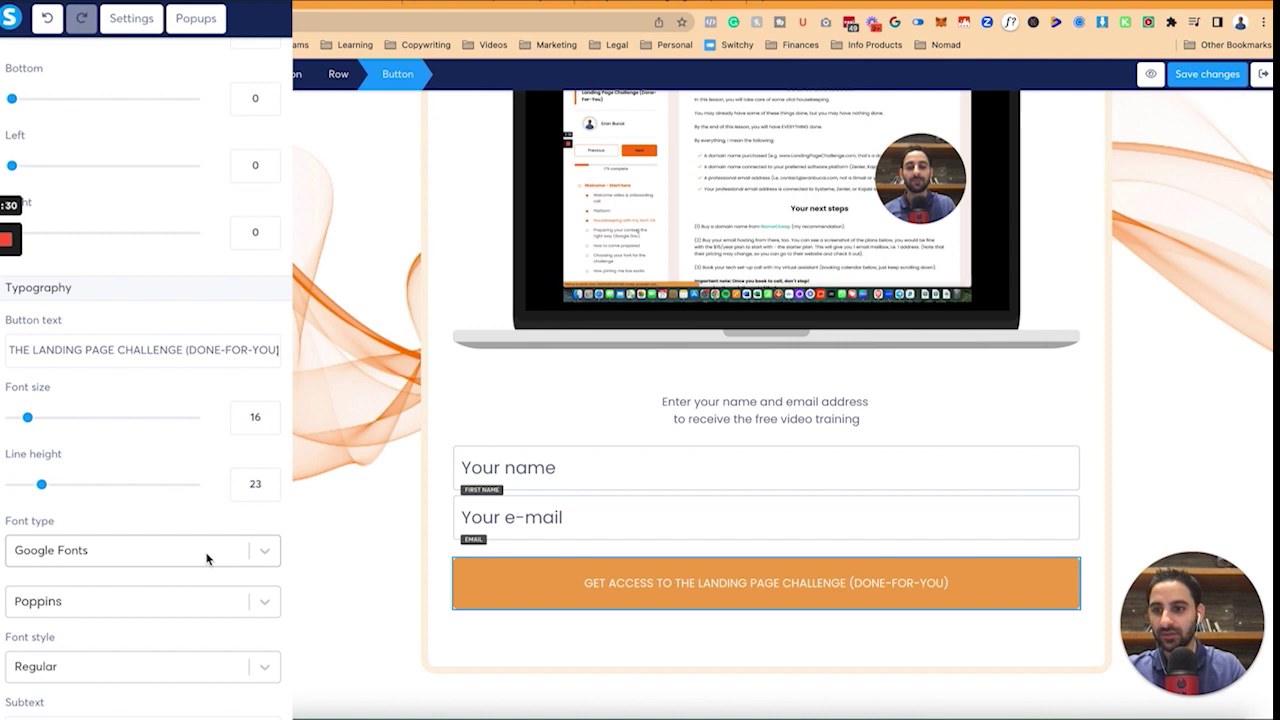
click(270, 414)
click(270, 414)
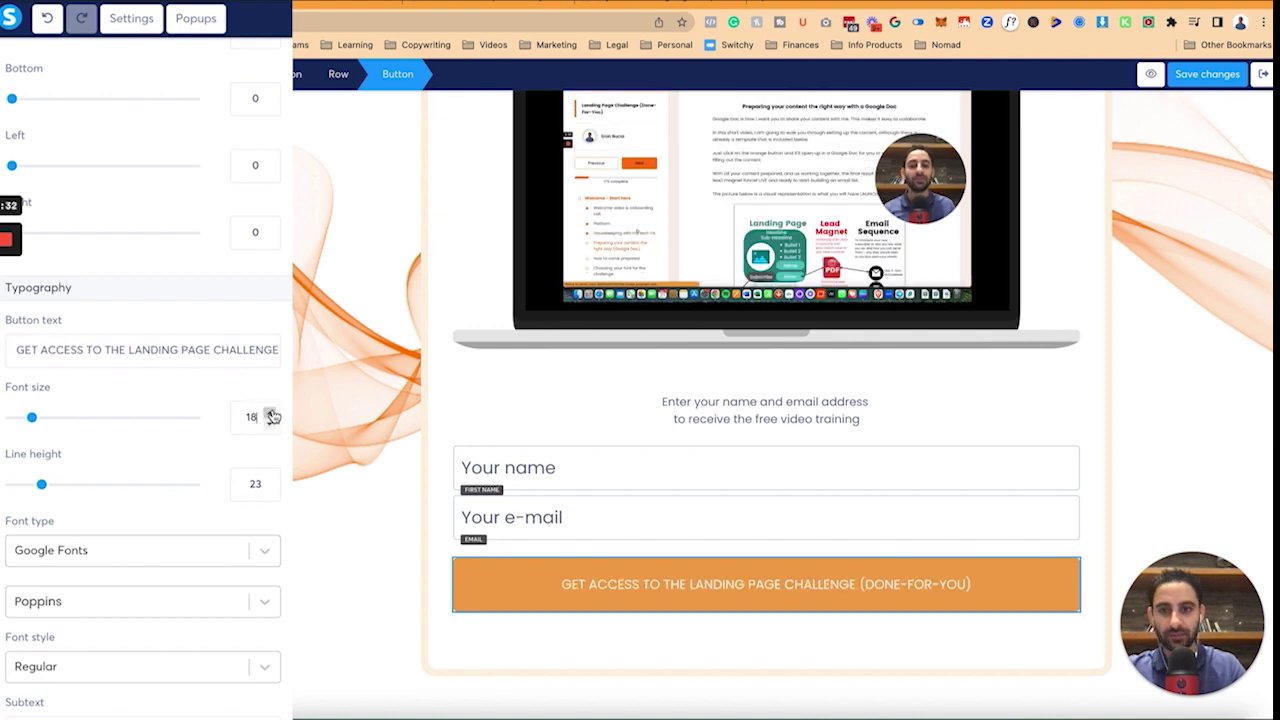
click(200, 666)
scroll(200, 674, down, 5)
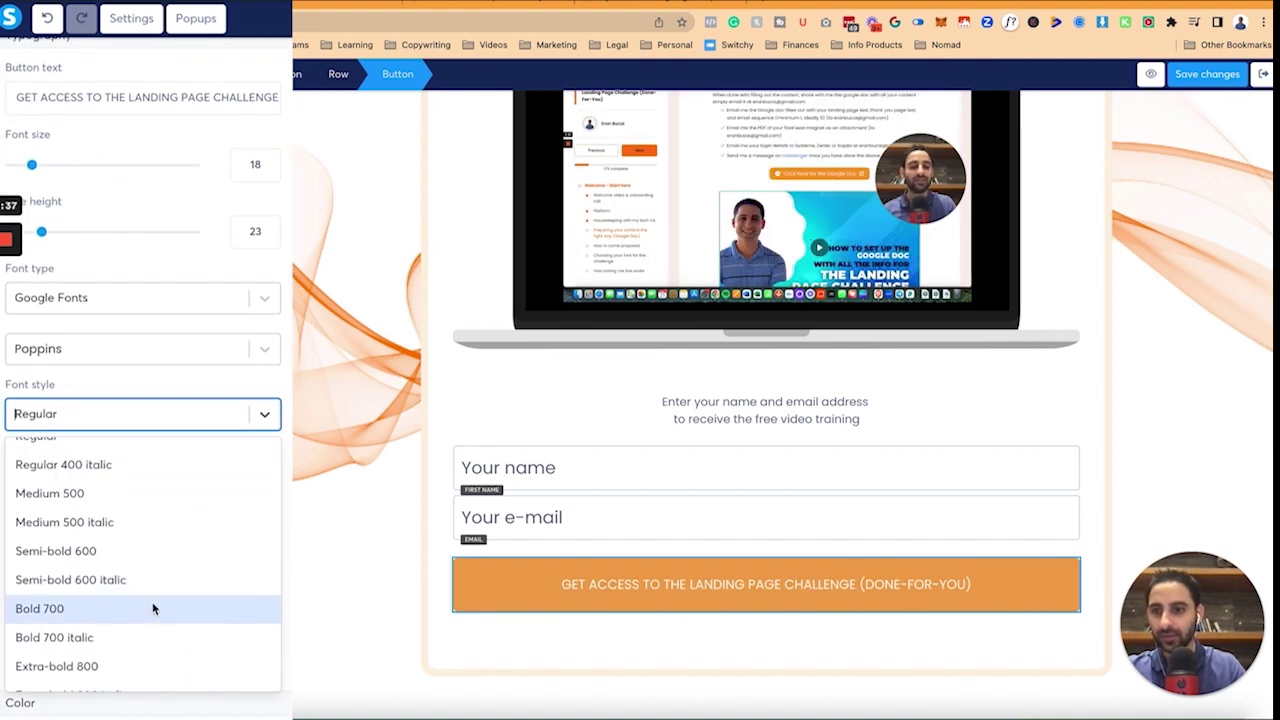
click(153, 608)
Add a check-circle icon before the button text.
scroll(207, 583, down, 1)
click(90, 446)
text(check)
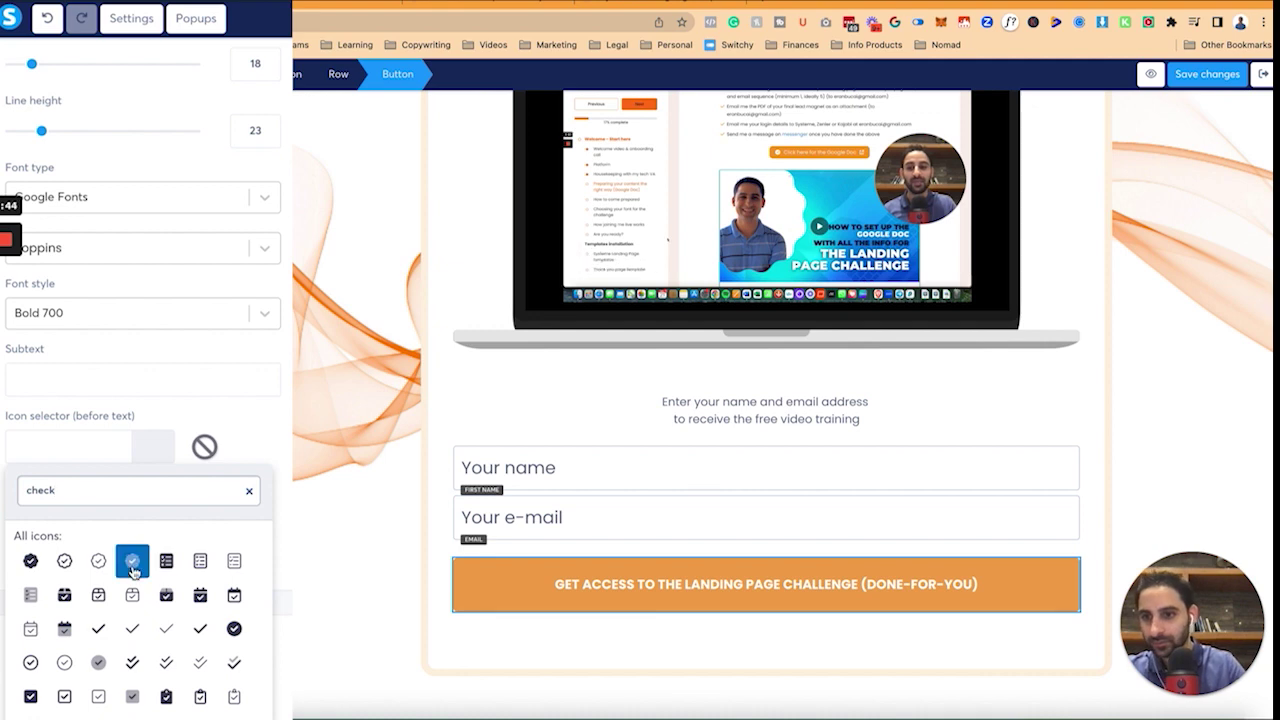
scroll(138, 585, down, 2)
click(110, 597)
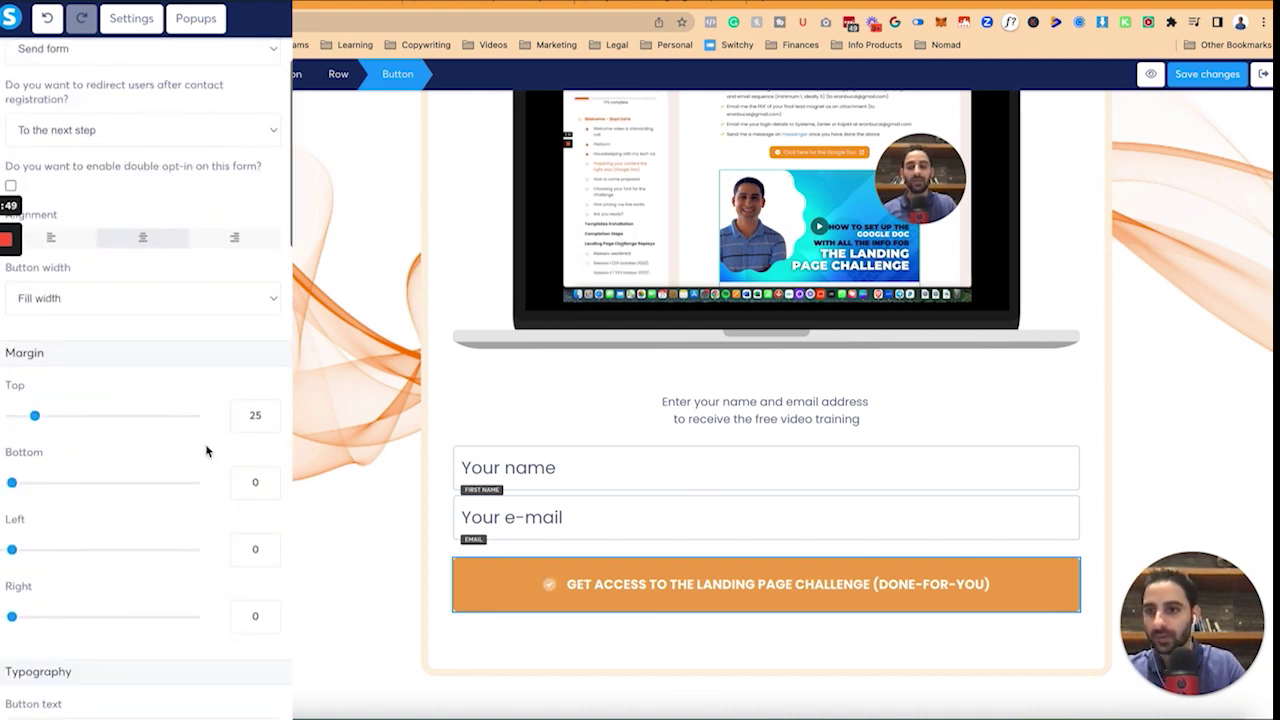
Make the button Fluid width with a Hard shadow.
click(183, 311)
click(178, 288)
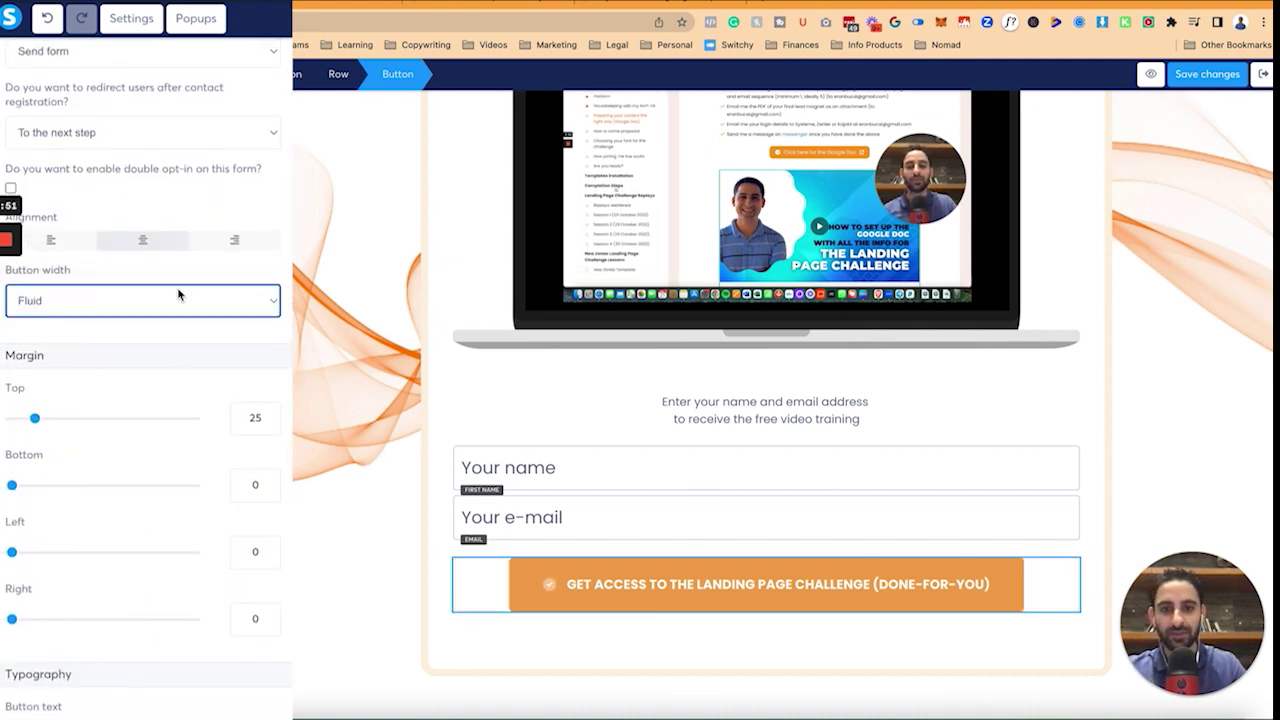
scroll(227, 527, down, 10)
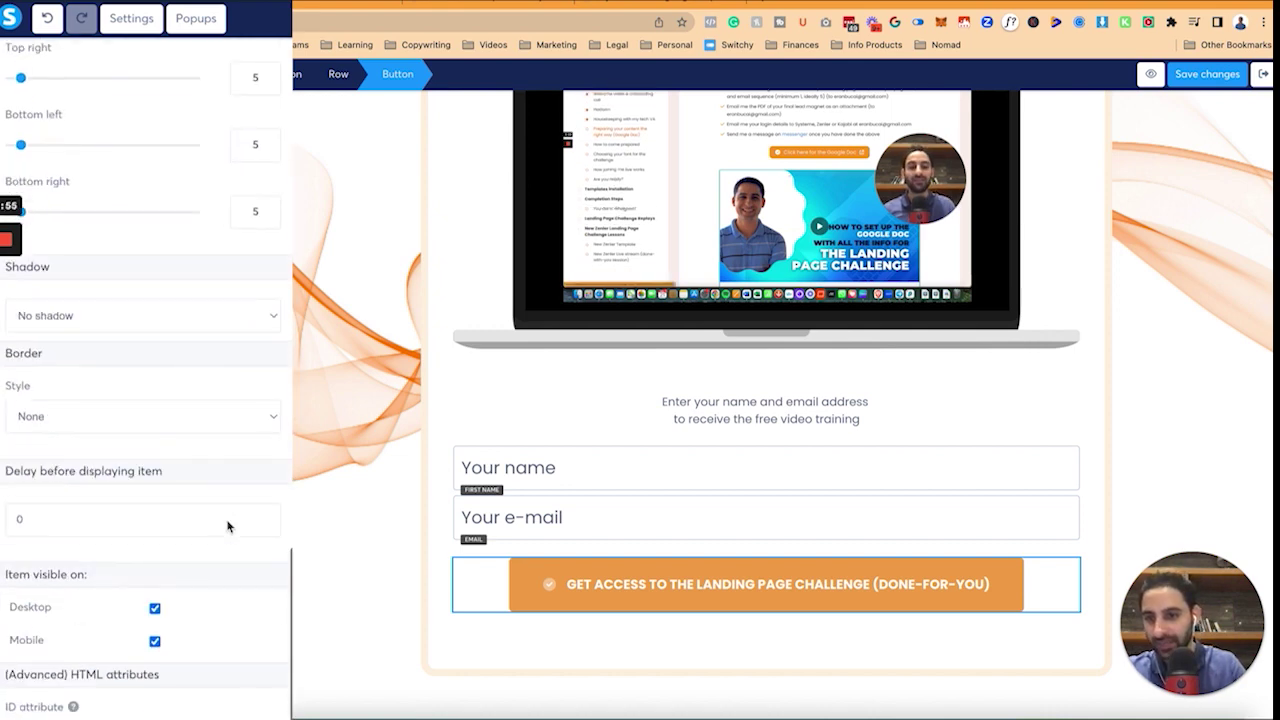
click(185, 315)
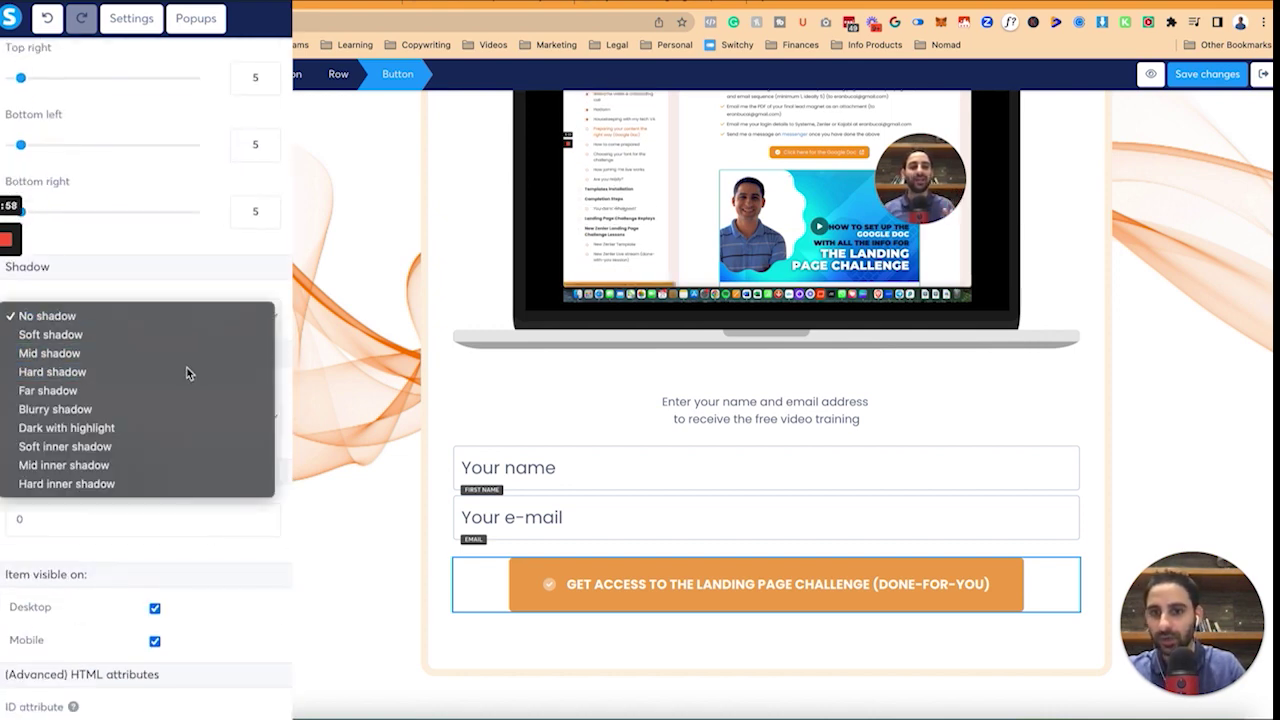
click(188, 371)
click(423, 355)
Give the row holding the form a Mid shadow.
click(423, 355)
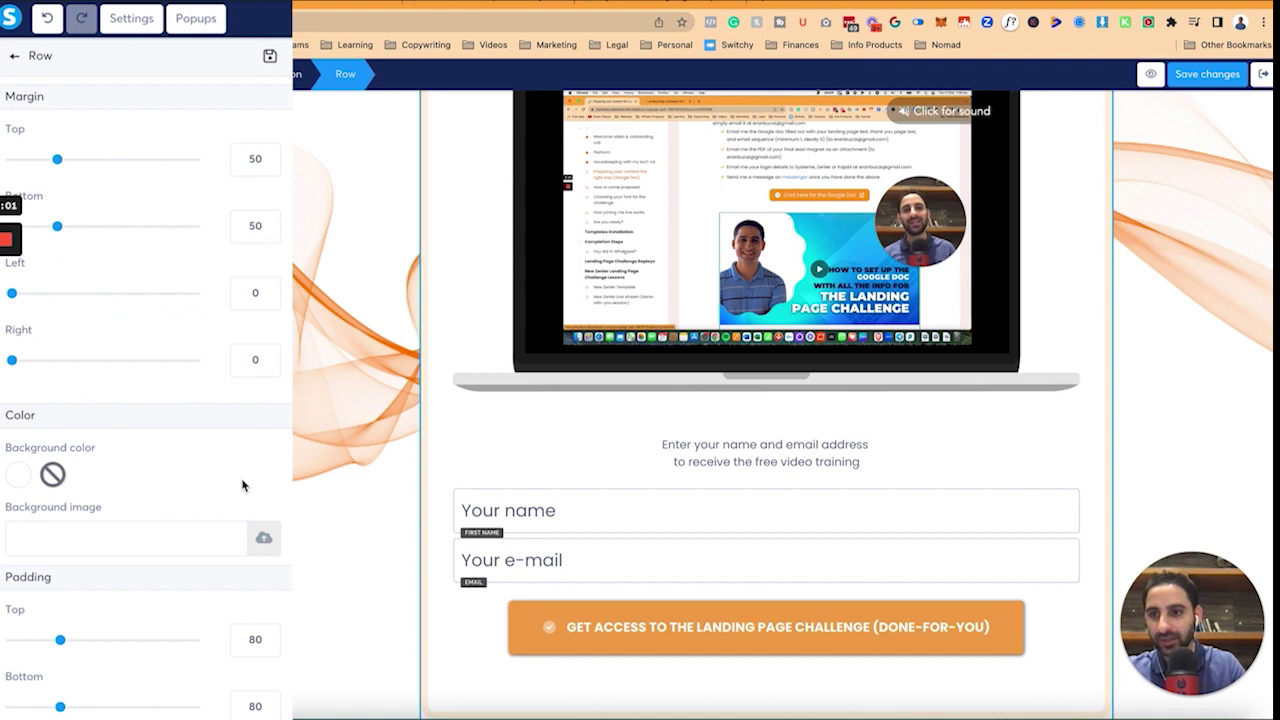
scroll(242, 486, down, 10)
scroll(202, 393, up, 5)
click(191, 197)
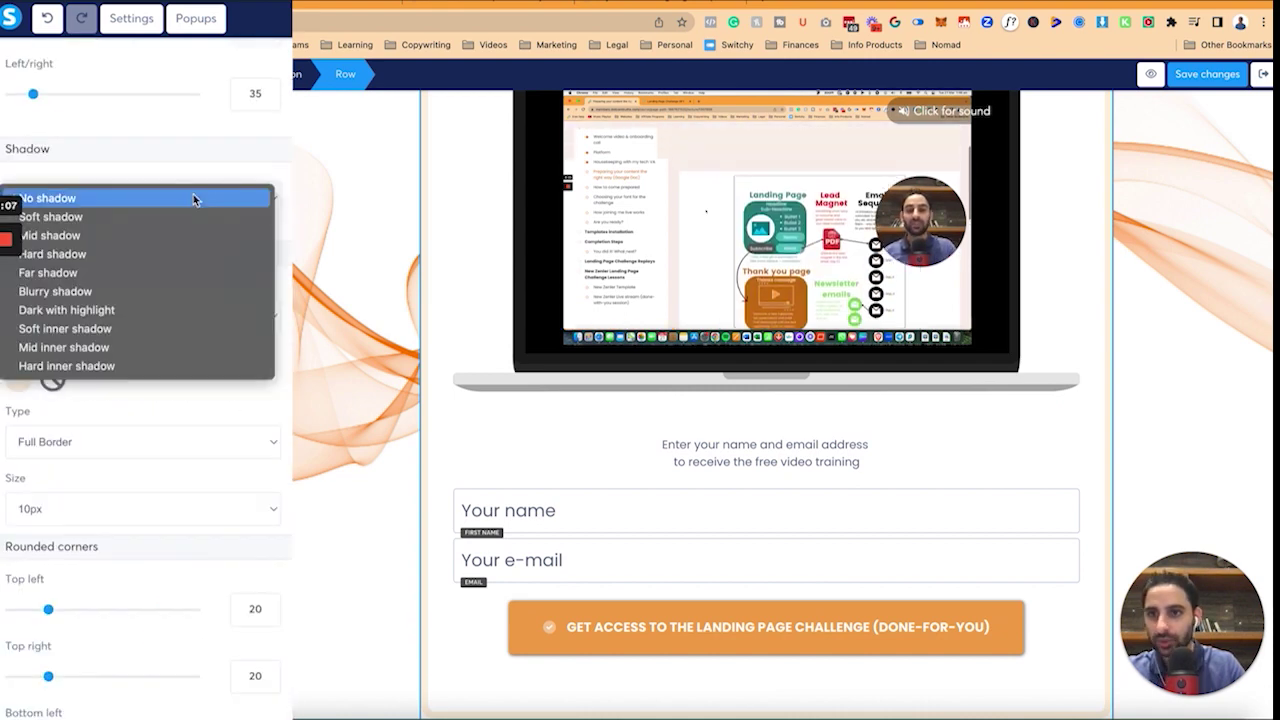
click(170, 235)
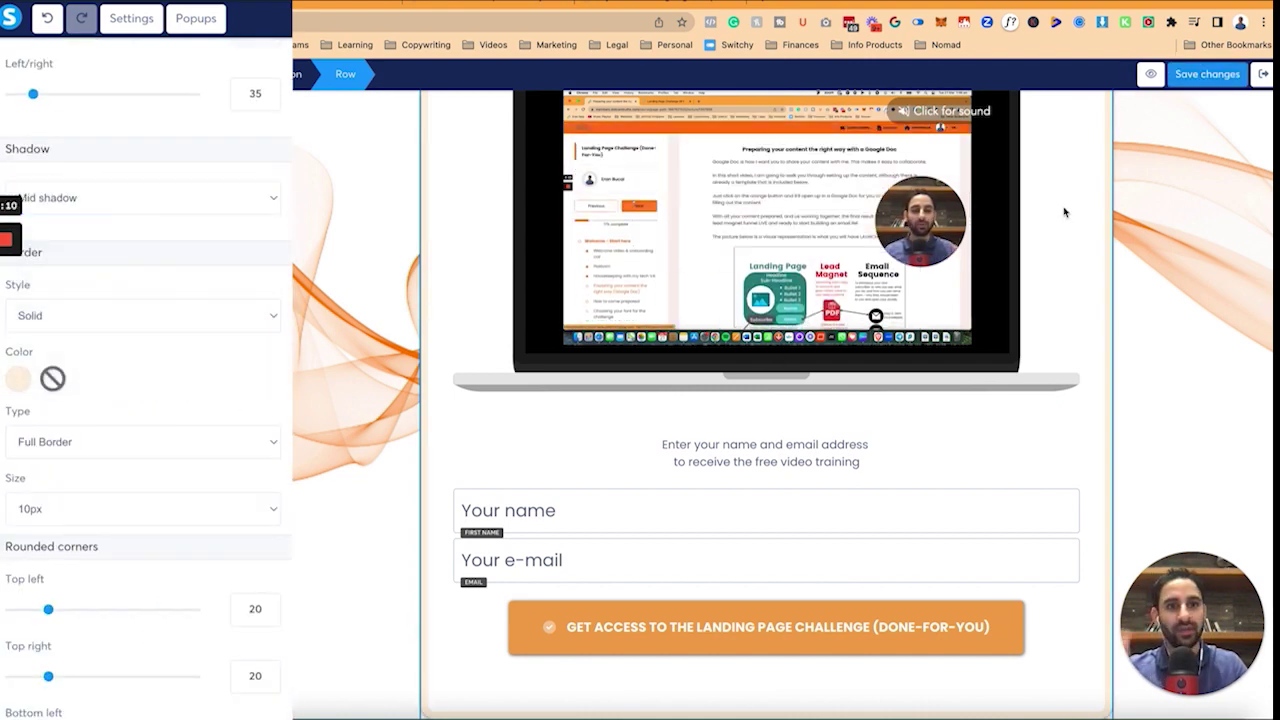
click(1065, 212)
scroll(1065, 213, up, 1)
scroll(1065, 212, up, 3)
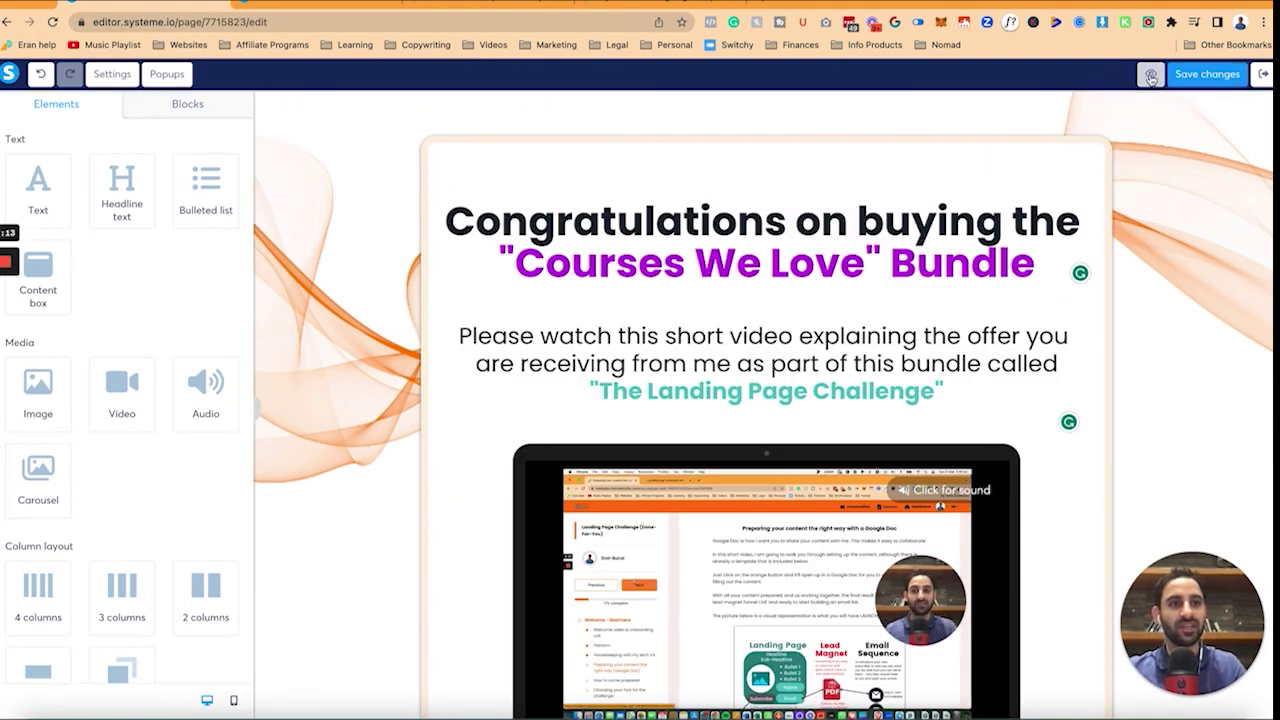
click(1151, 76)
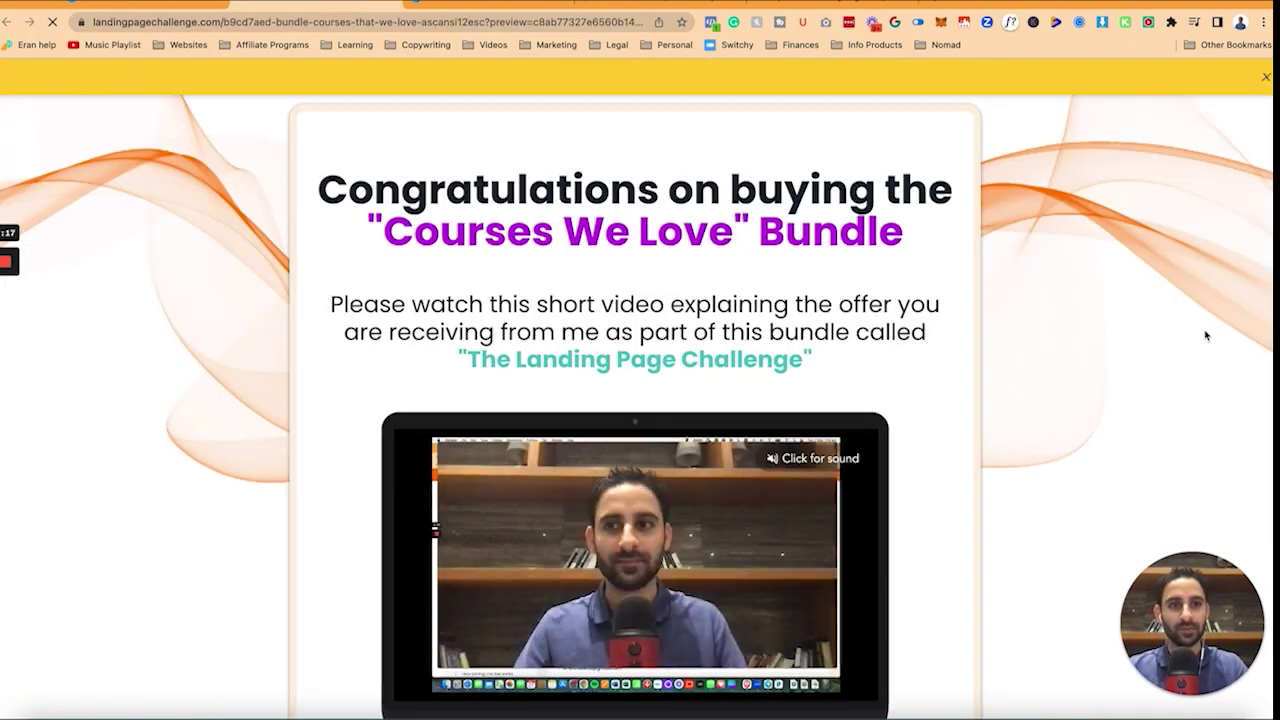
scroll(1150, 402, down, 3)
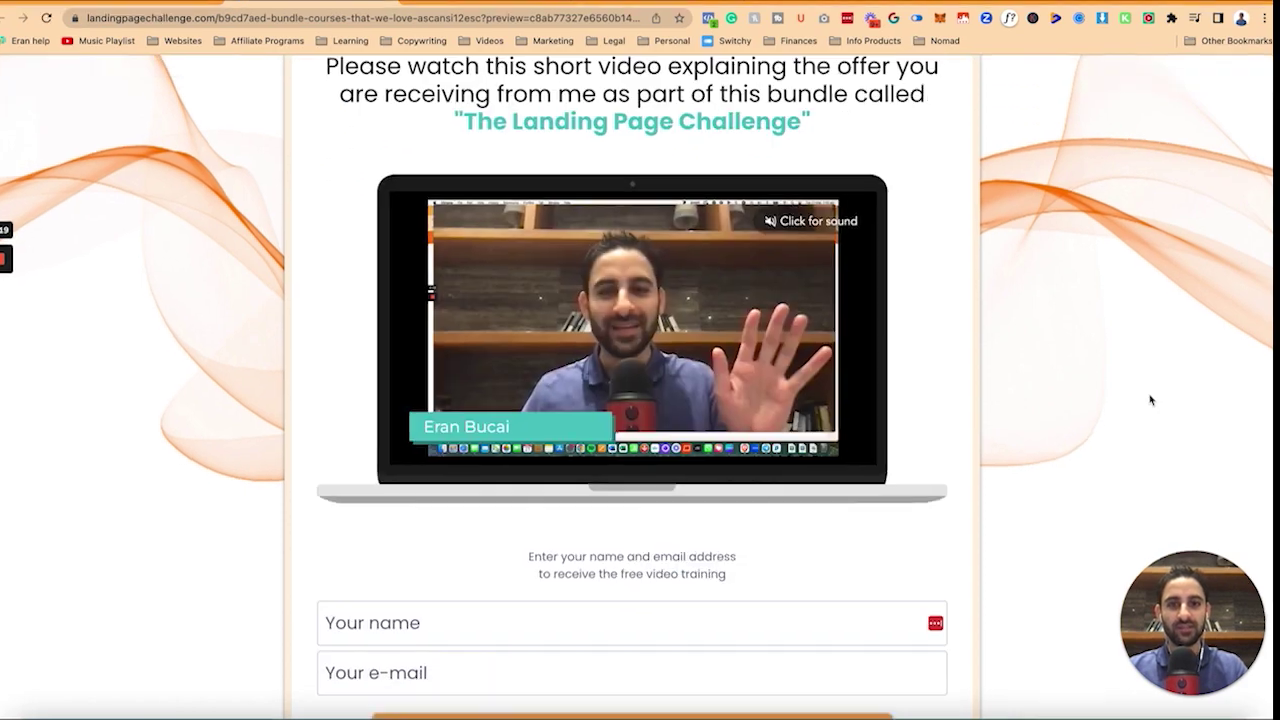
scroll(1153, 376, down, 1)
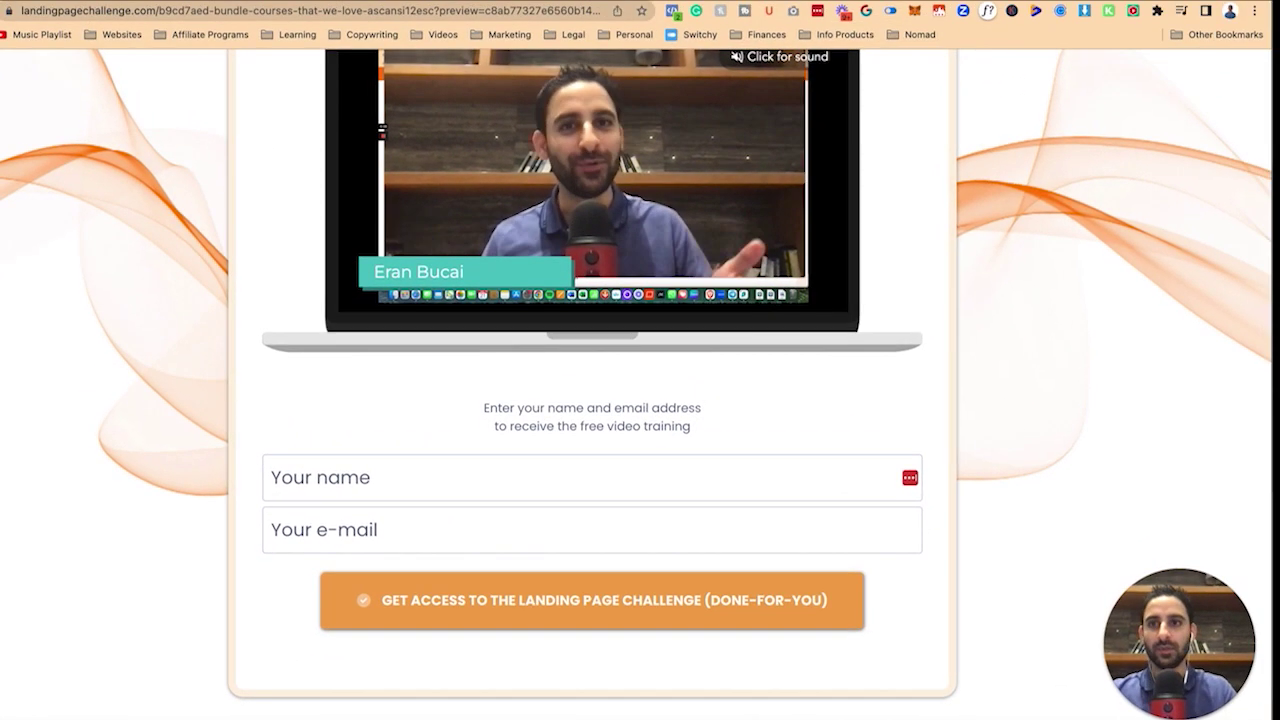
key(ctrl+w)
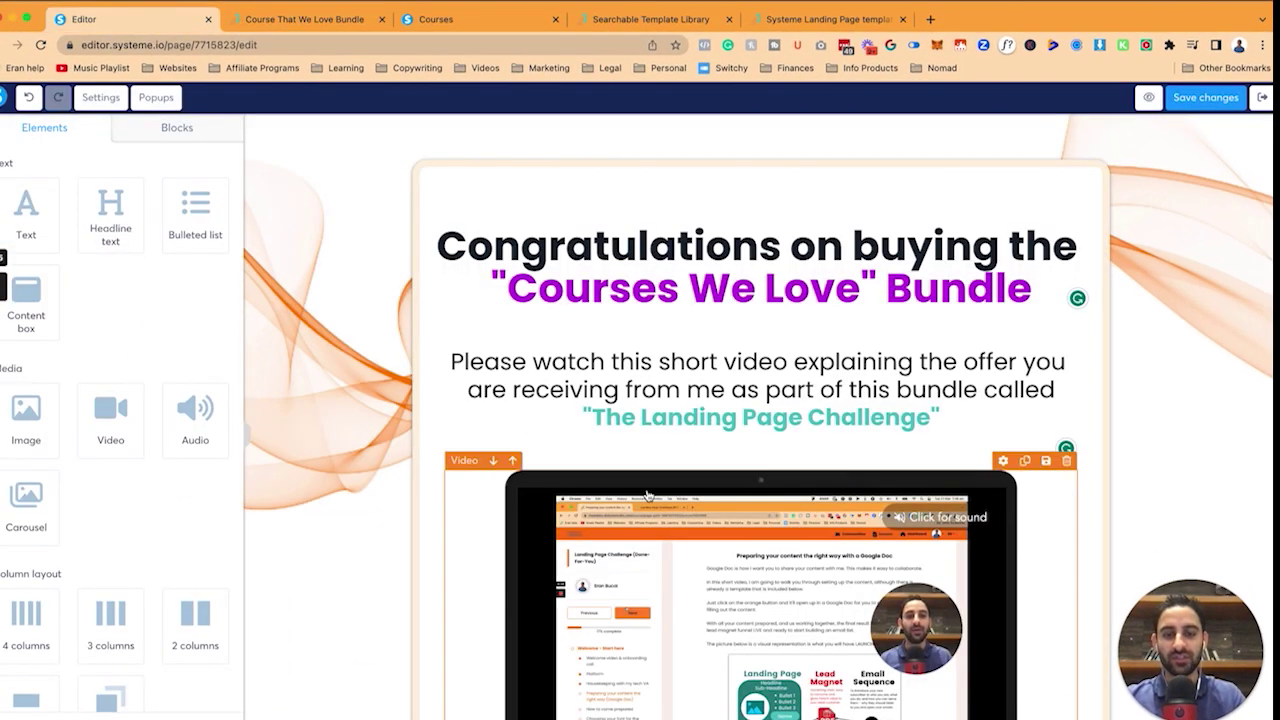
scroll(648, 496, down, 5)
Reword the form intro to promise instant access to the Done-For-You members' area, and recolour it.
click(783, 427)
click(858, 427)
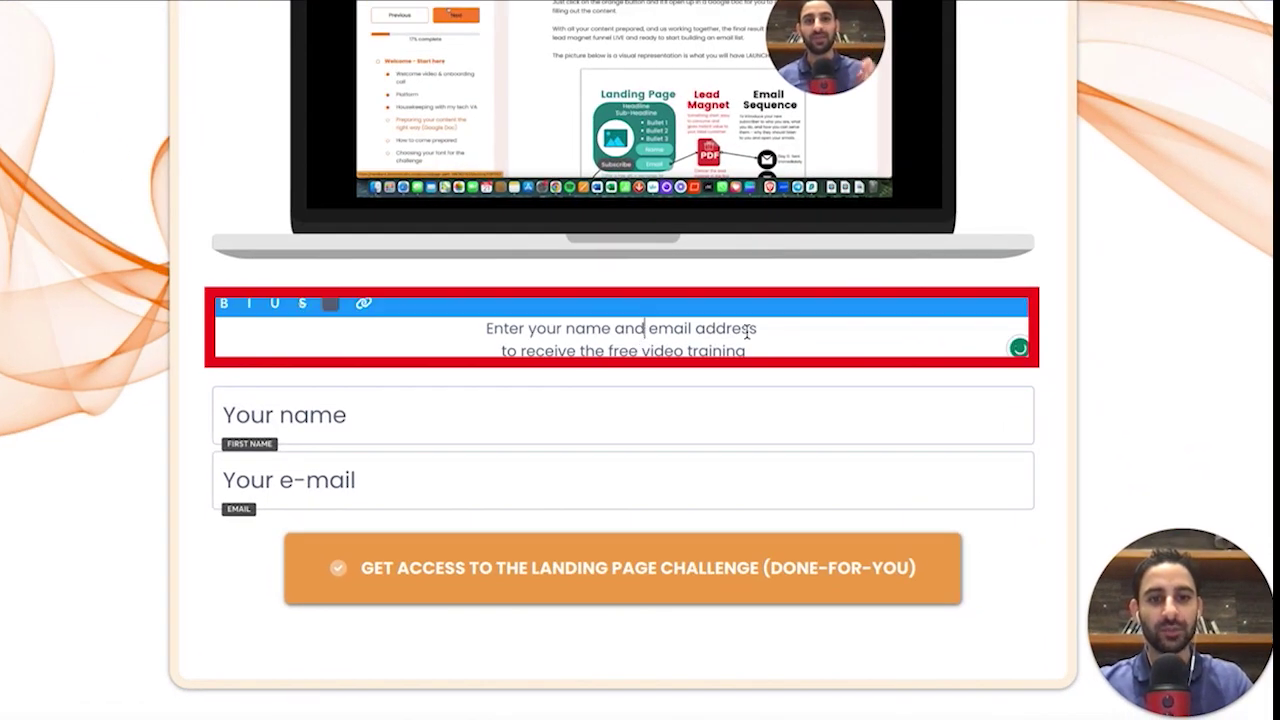
text(instant access to the Landing Page Challenge Done-For-You version members' area.)
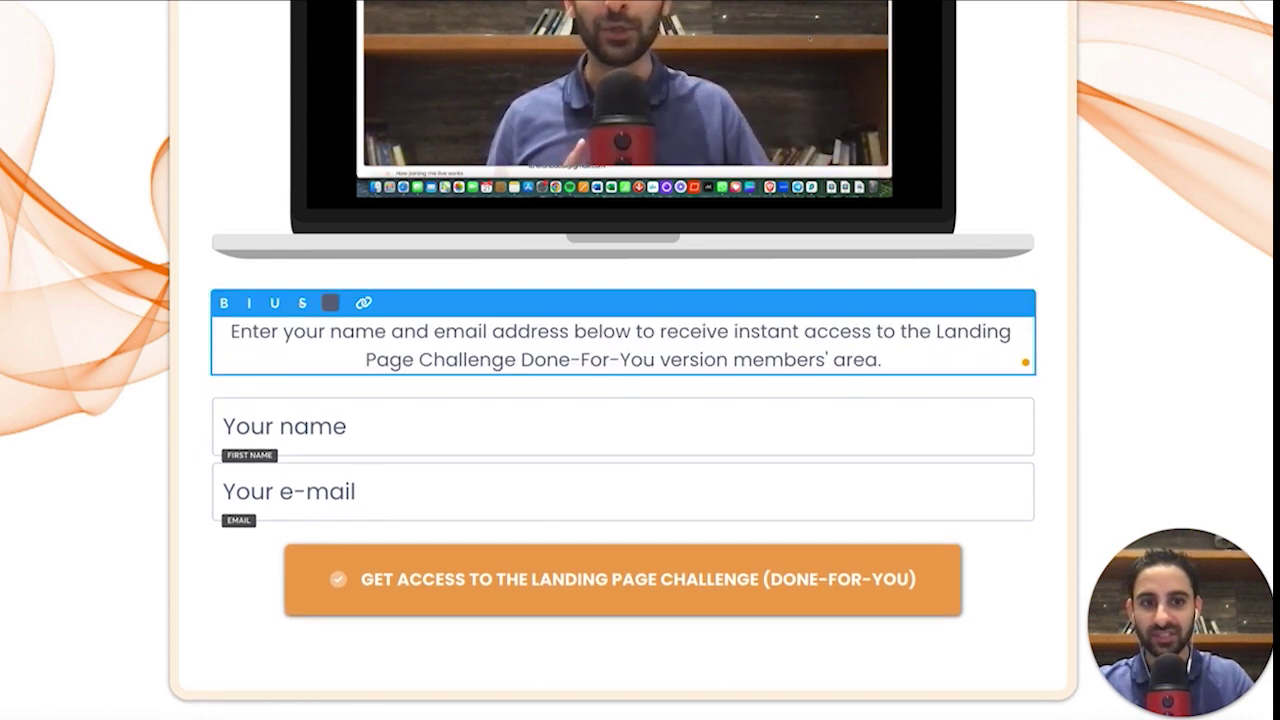
click(330, 302)
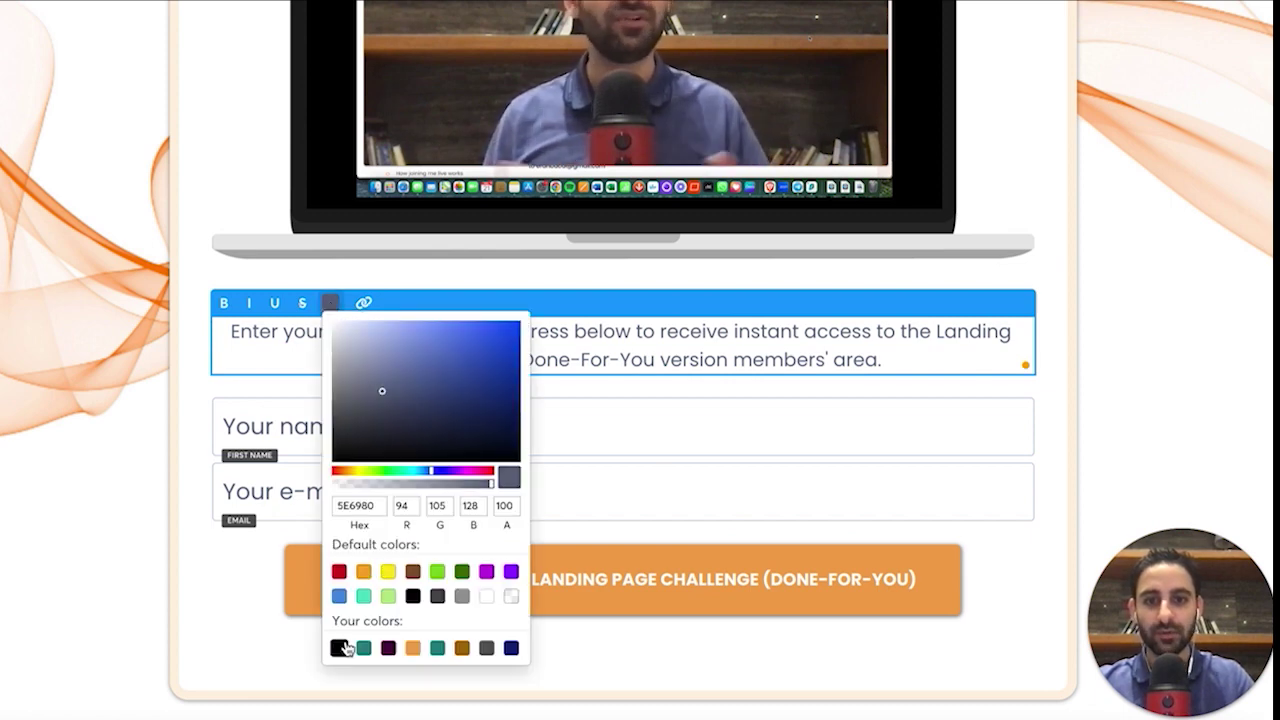
Personalise the name and email placeholders and add a consent checkbox below the email field.
click(280, 426)
text(I'm Era,)
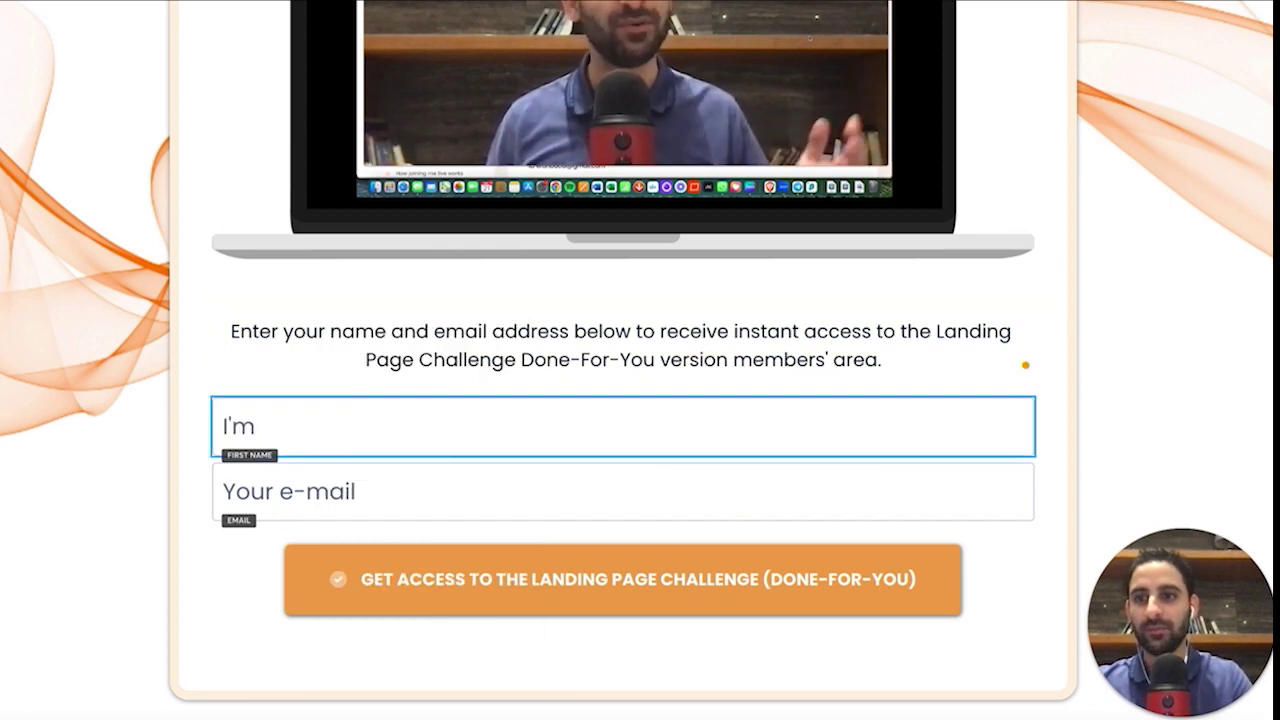
key(BackSpace)
key(BackSpace)
key(BackSpace)
key(BackSpace)
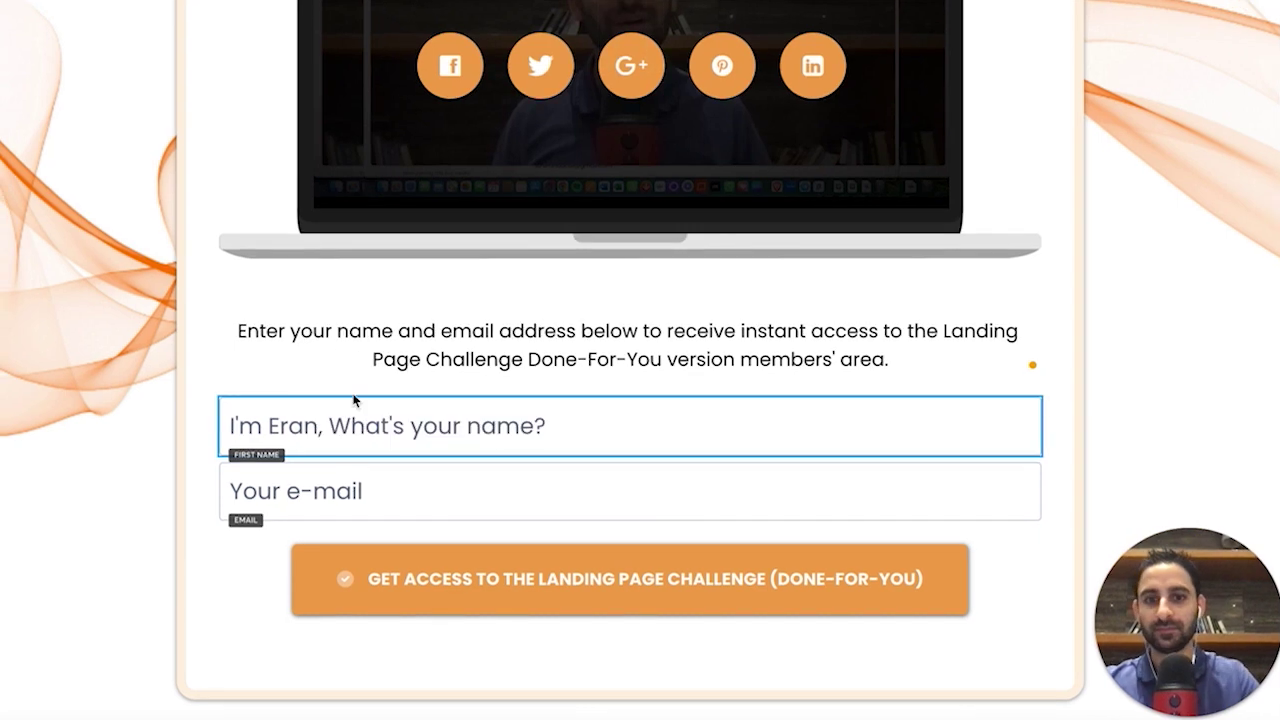
key(Tab)
text(Your)
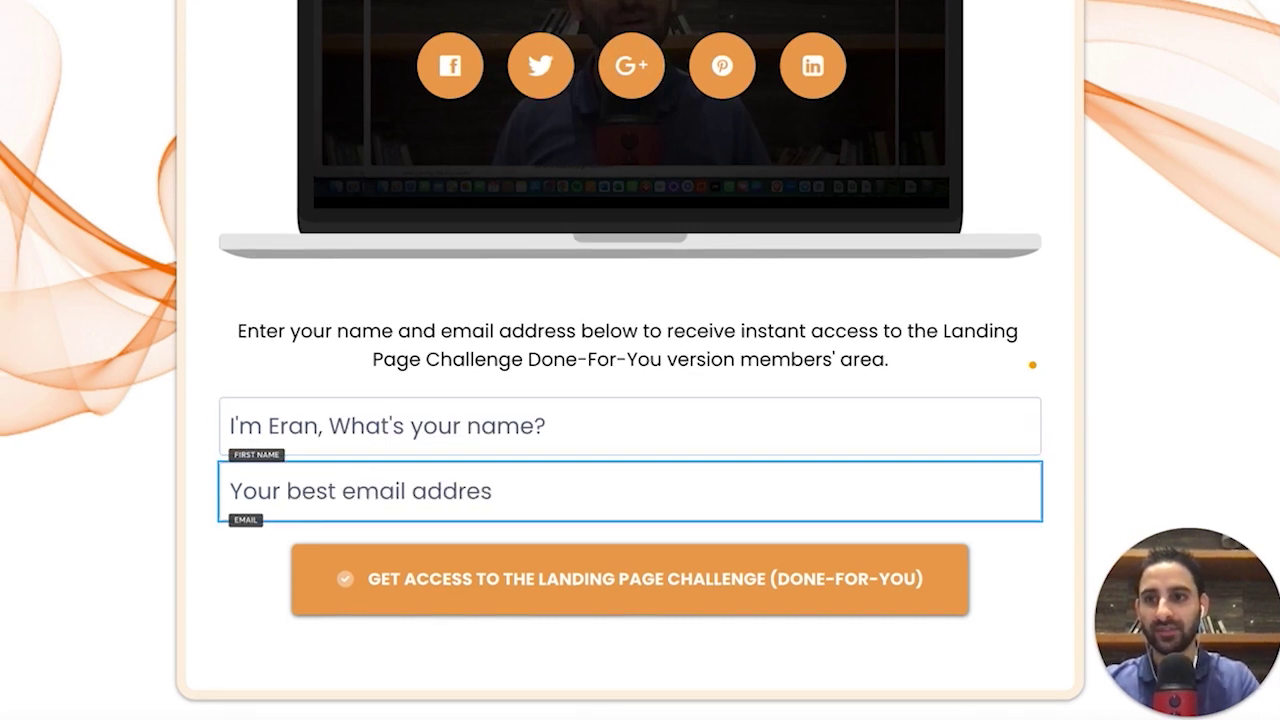
key(BackSpace)
text(ase)
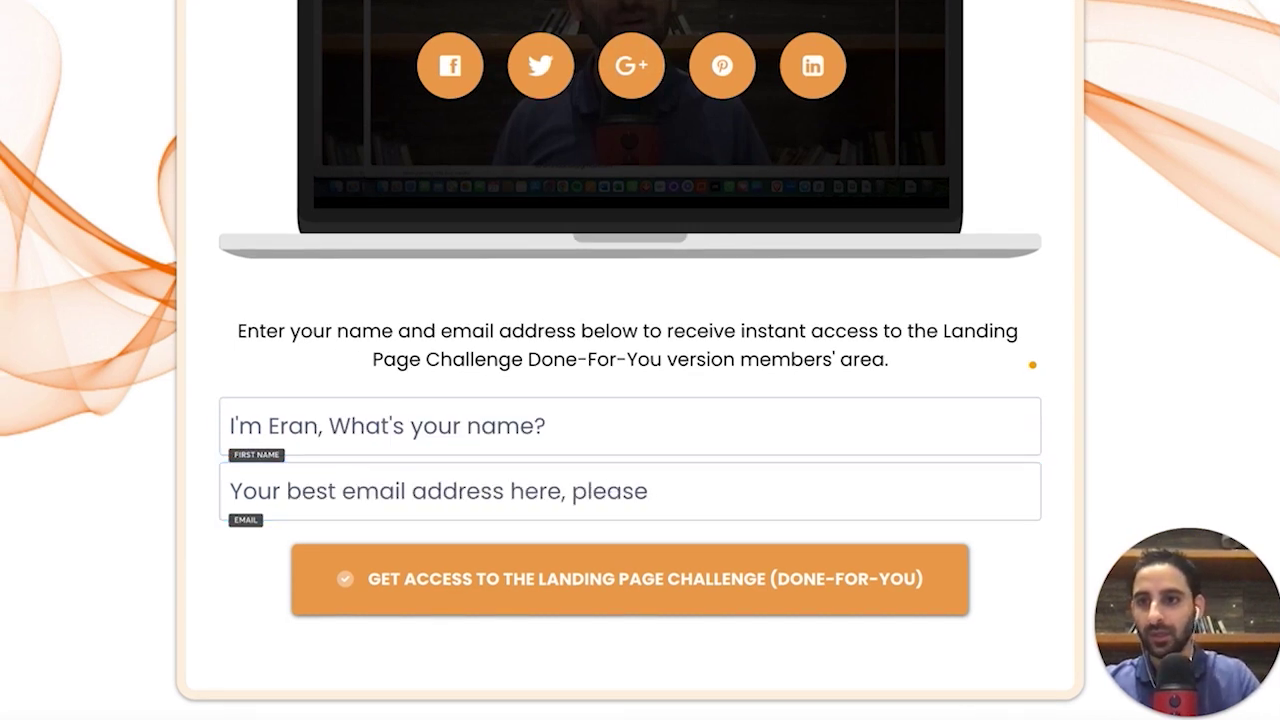
scroll(157, 368, down, 5)
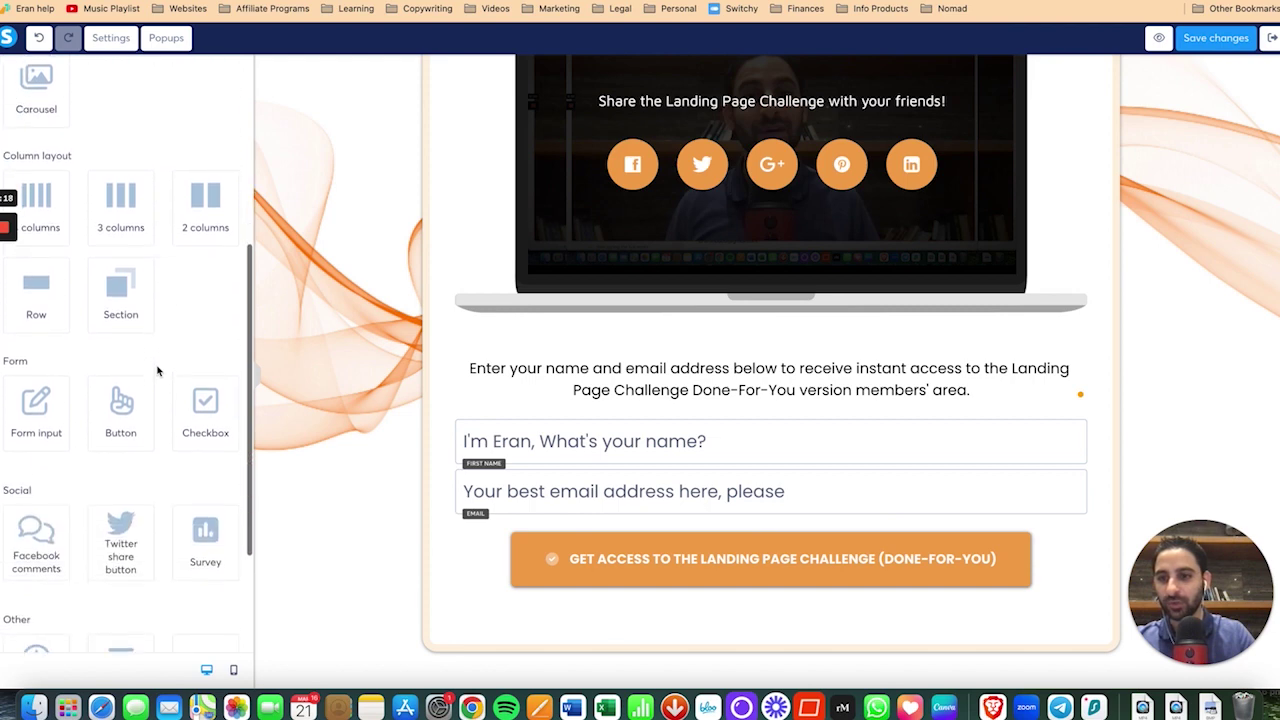
drag(205, 410, 590, 512)
Add a 'please check the box' untick warning to the checkbox and set padding 0, left margin 45.
click(601, 565)
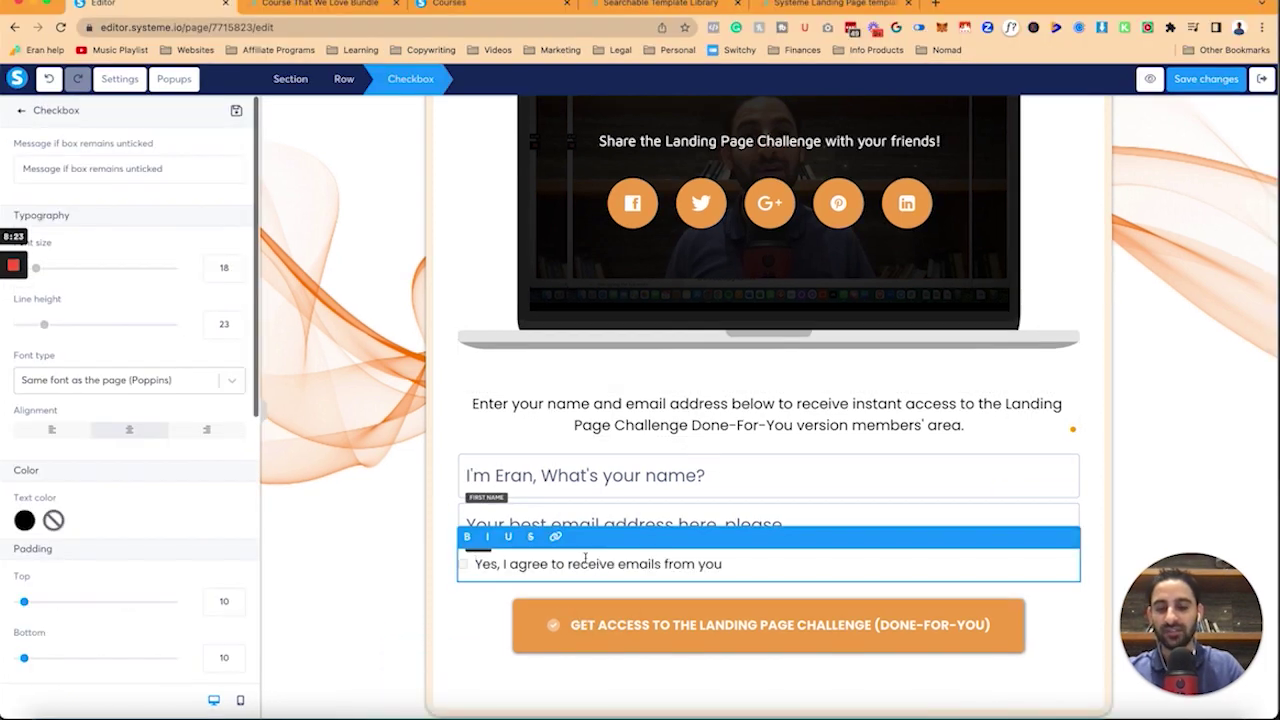
click(100, 137)
text(Please check the box)
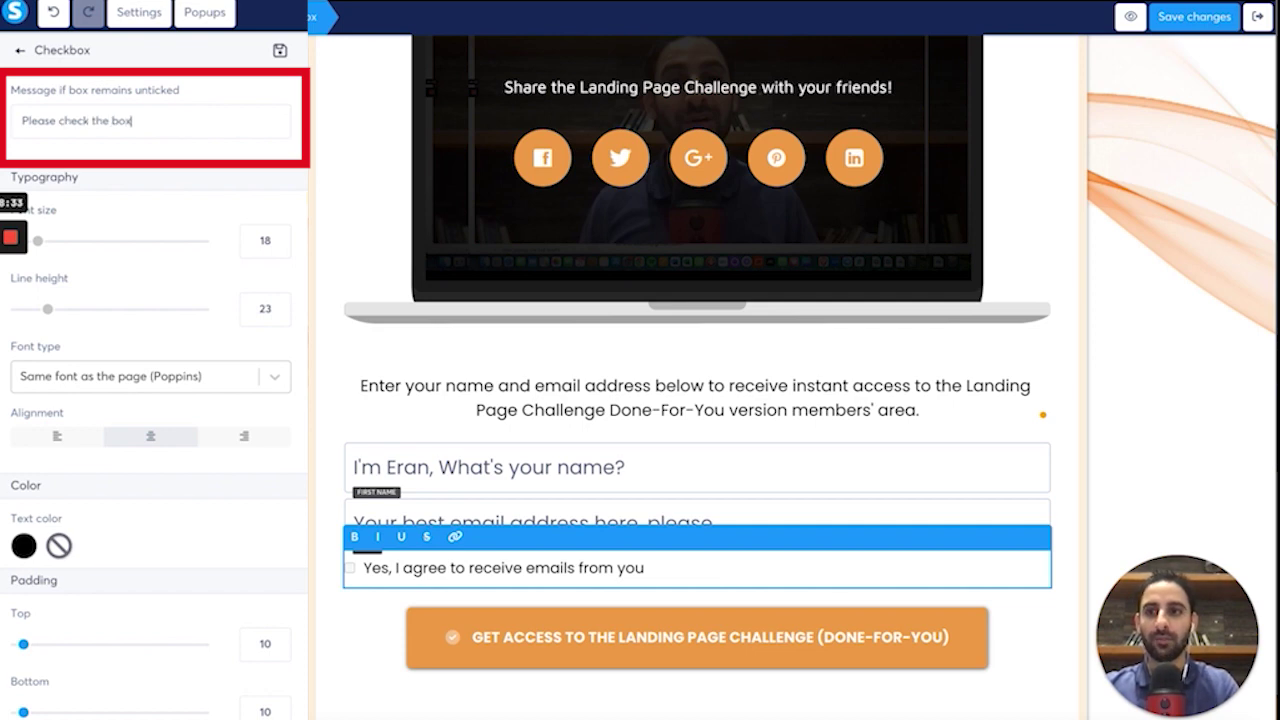
text( to submit your)
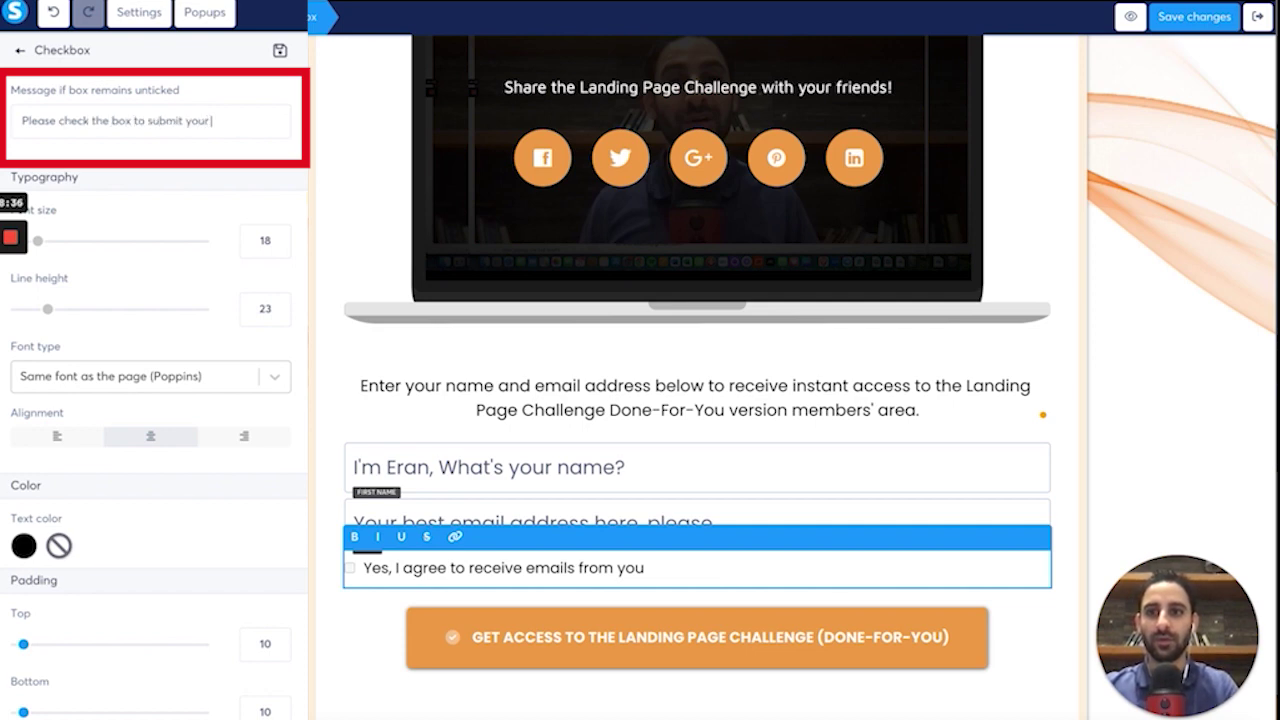
text( email address)
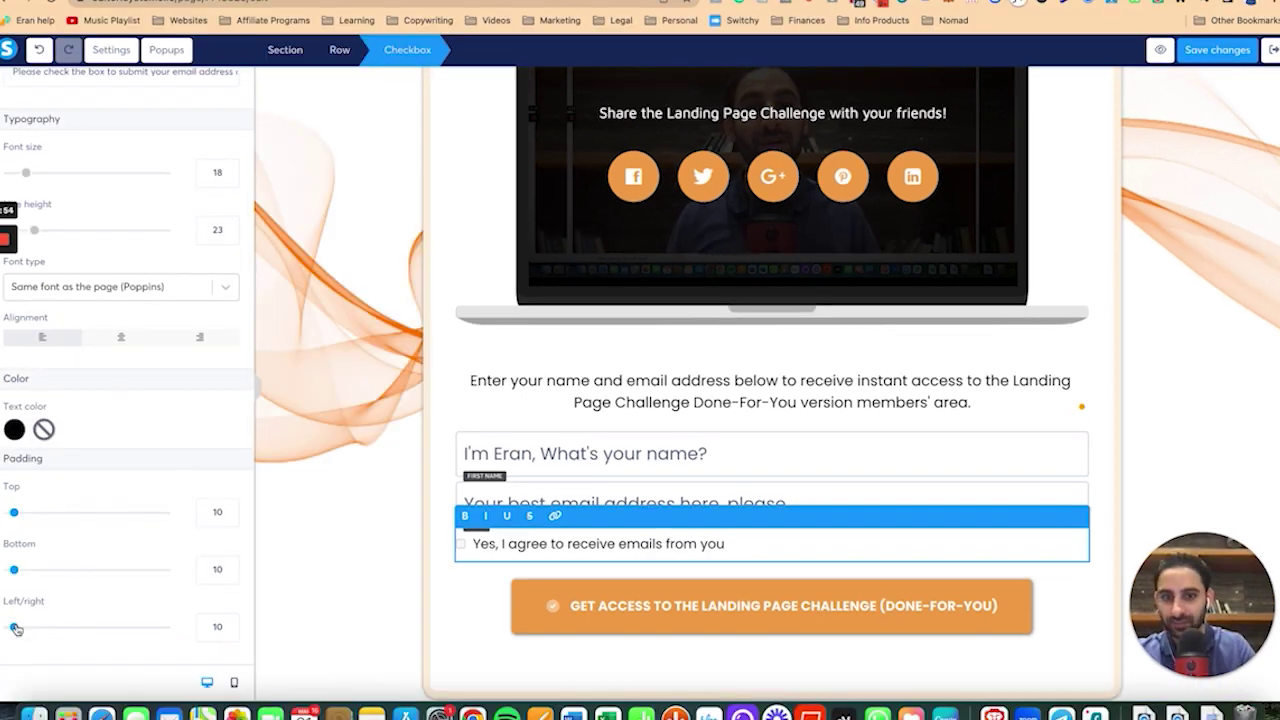
drag(16, 628, 9, 628)
scroll(10, 600, down, 3)
drag(9, 559, 45, 561)
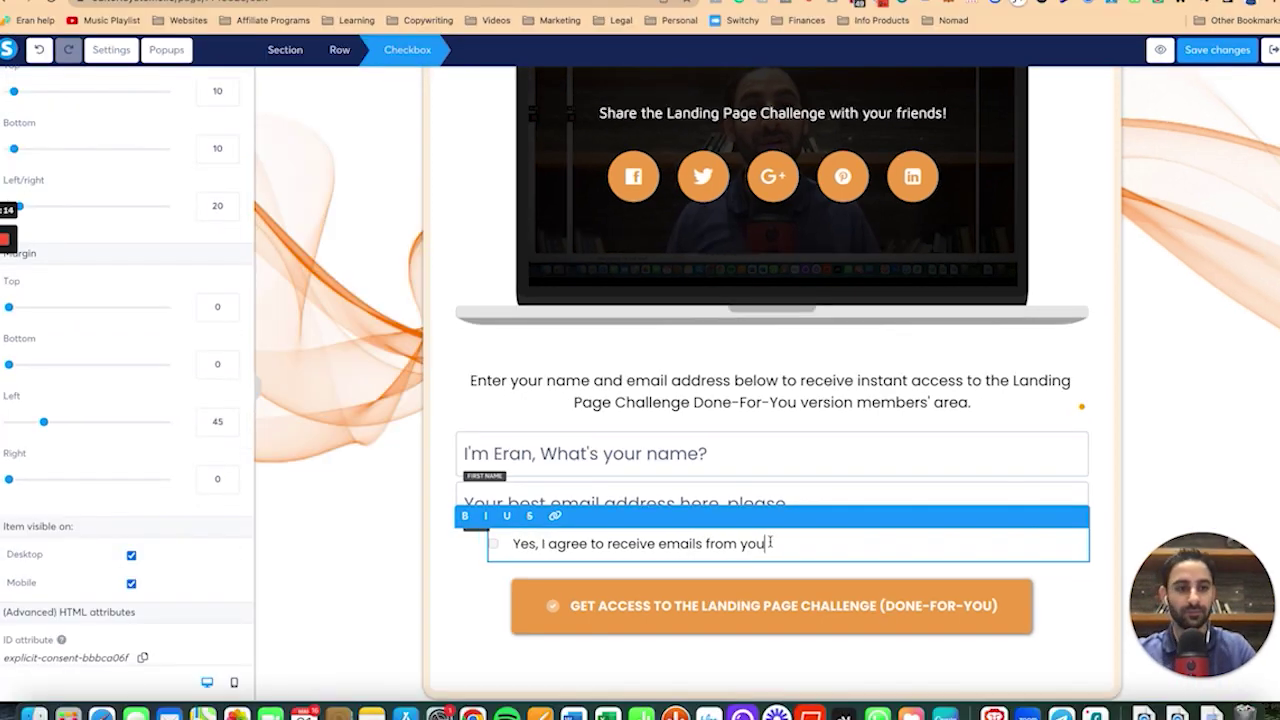
Change the checkbox label to 'By ticking this box, you confirm that you agree to join my email list'.
text(By ticking this box, you confirme)
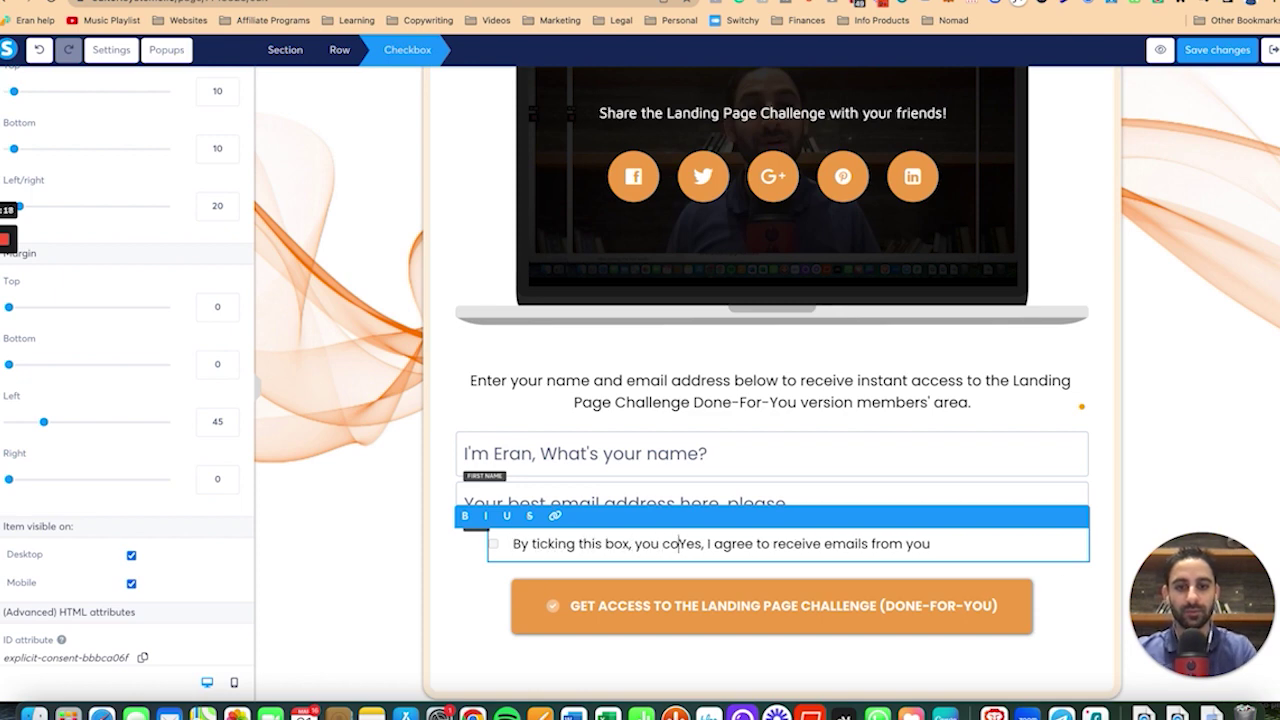
key(shift+End)
text(that you agree to join my email list)
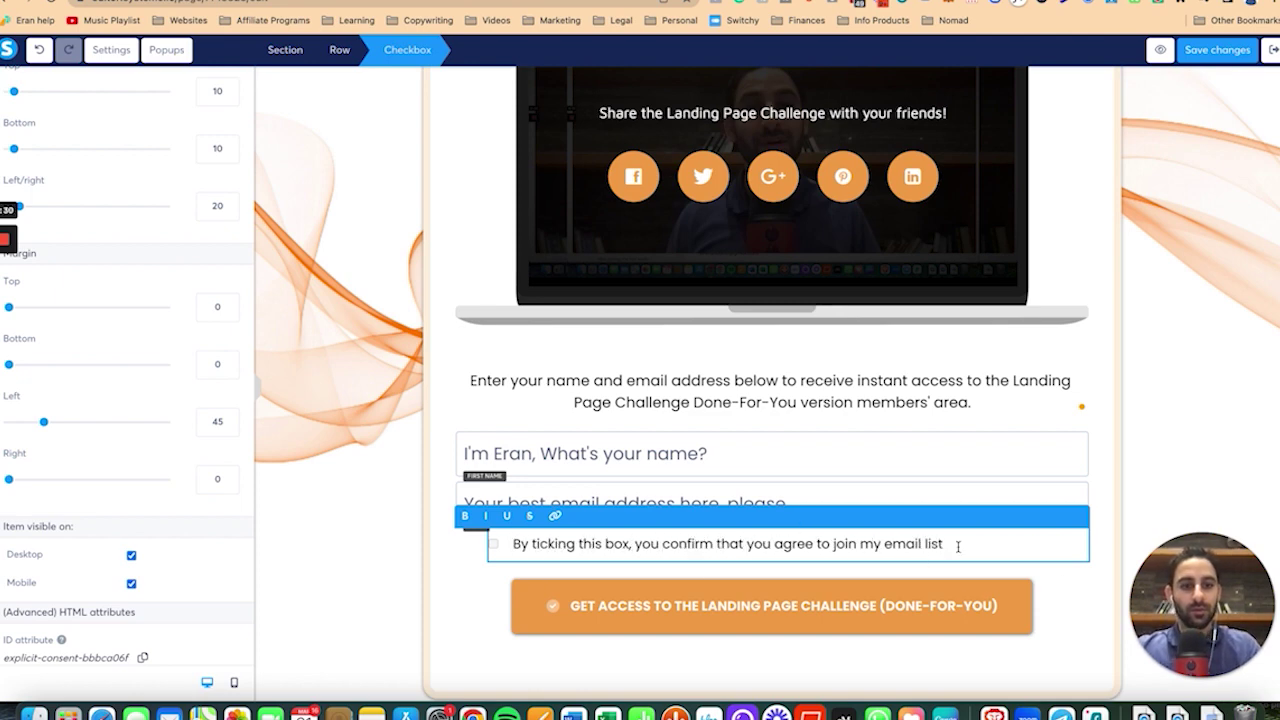
key(Escape)
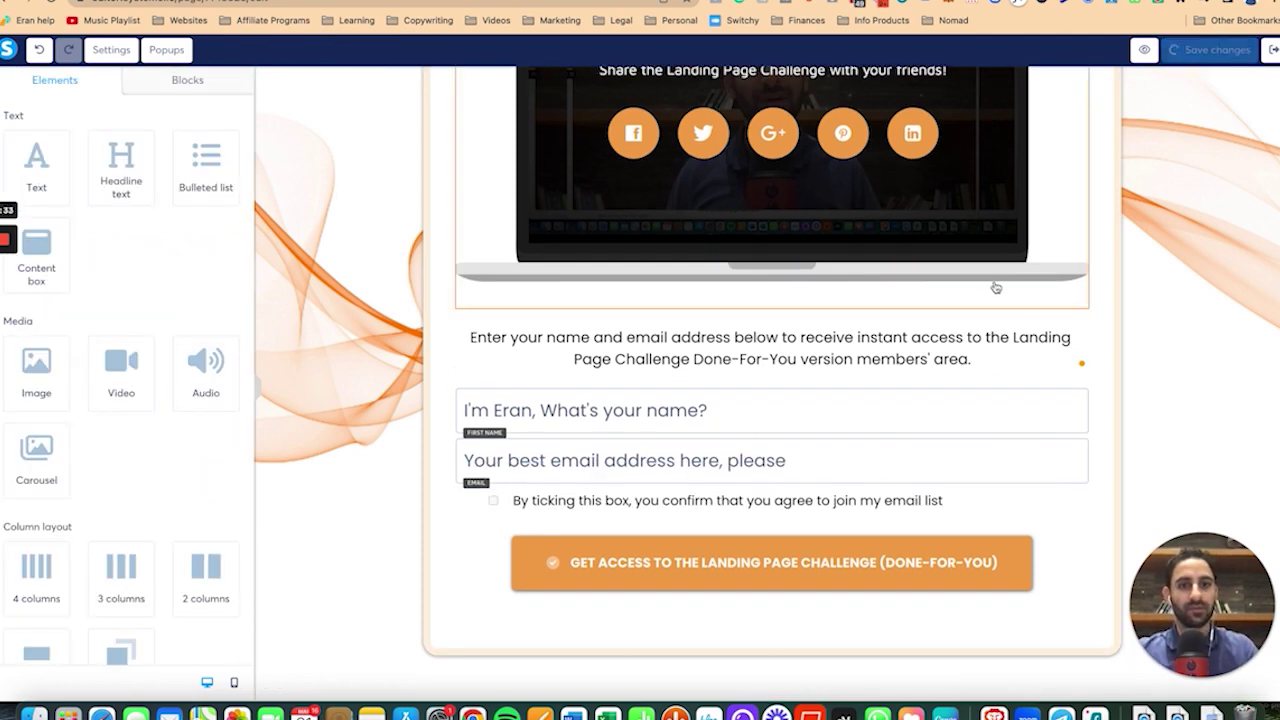
scroll(994, 286, up, 5)
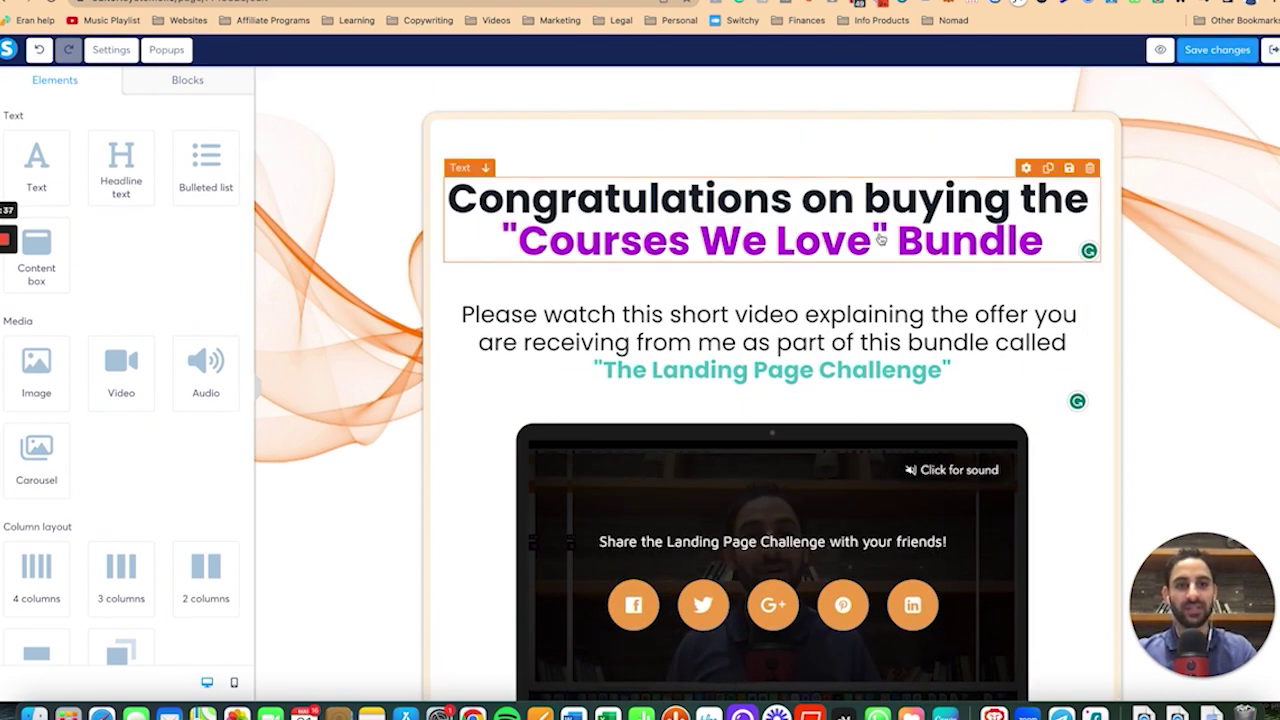
click(886, 240)
Reset the Congratulations headline's margins to zero and adjust its padding.
scroll(171, 426, down, 2)
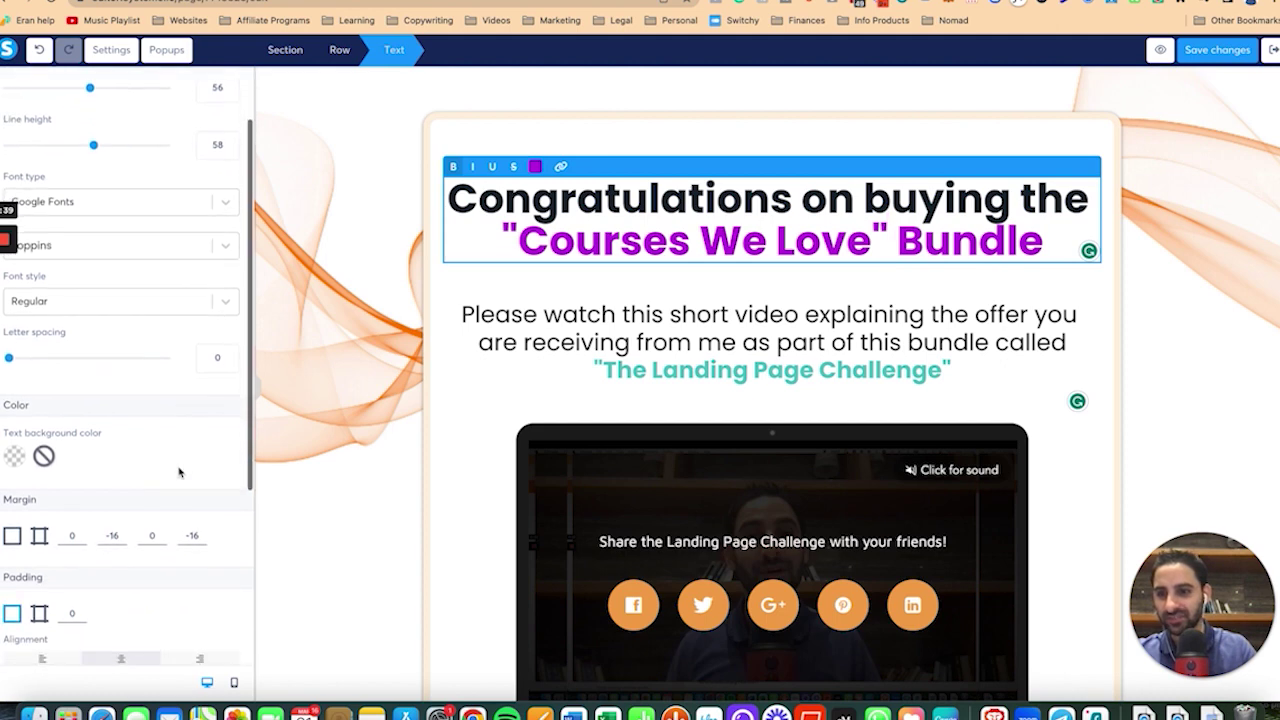
click(13, 537)
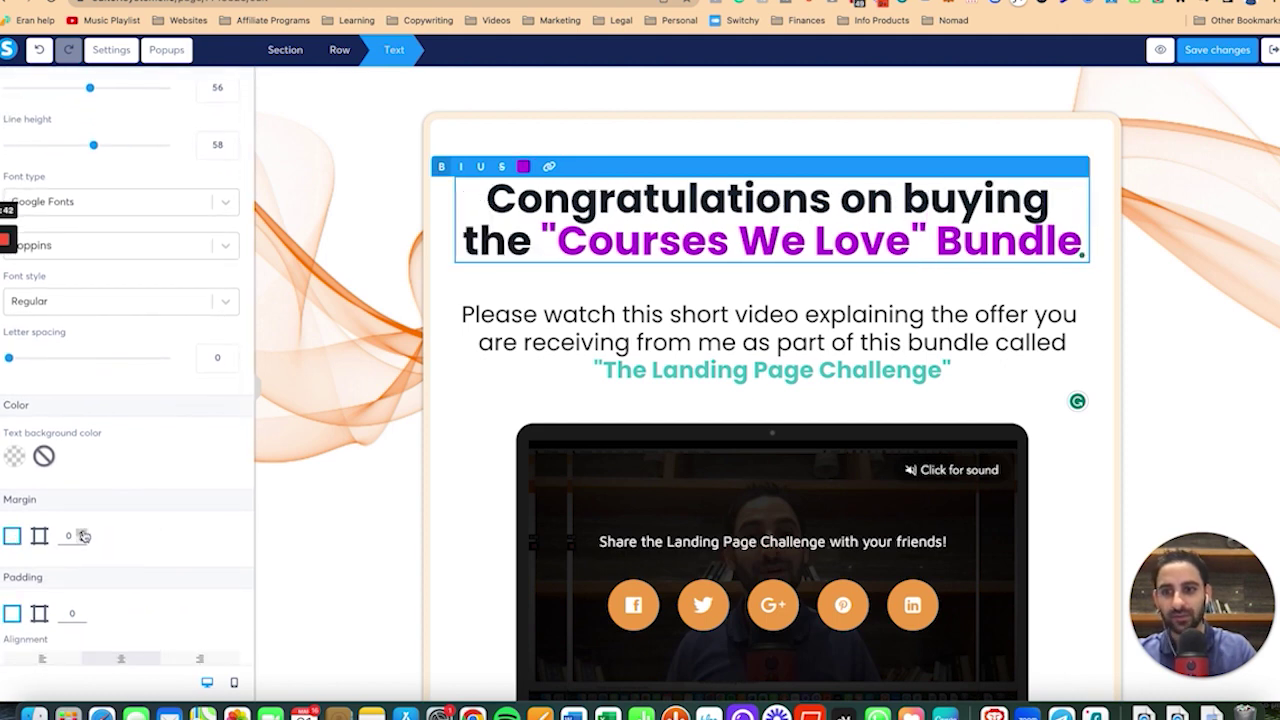
click(82, 610)
click(82, 610)
click(82, 612)
click(1050, 133)
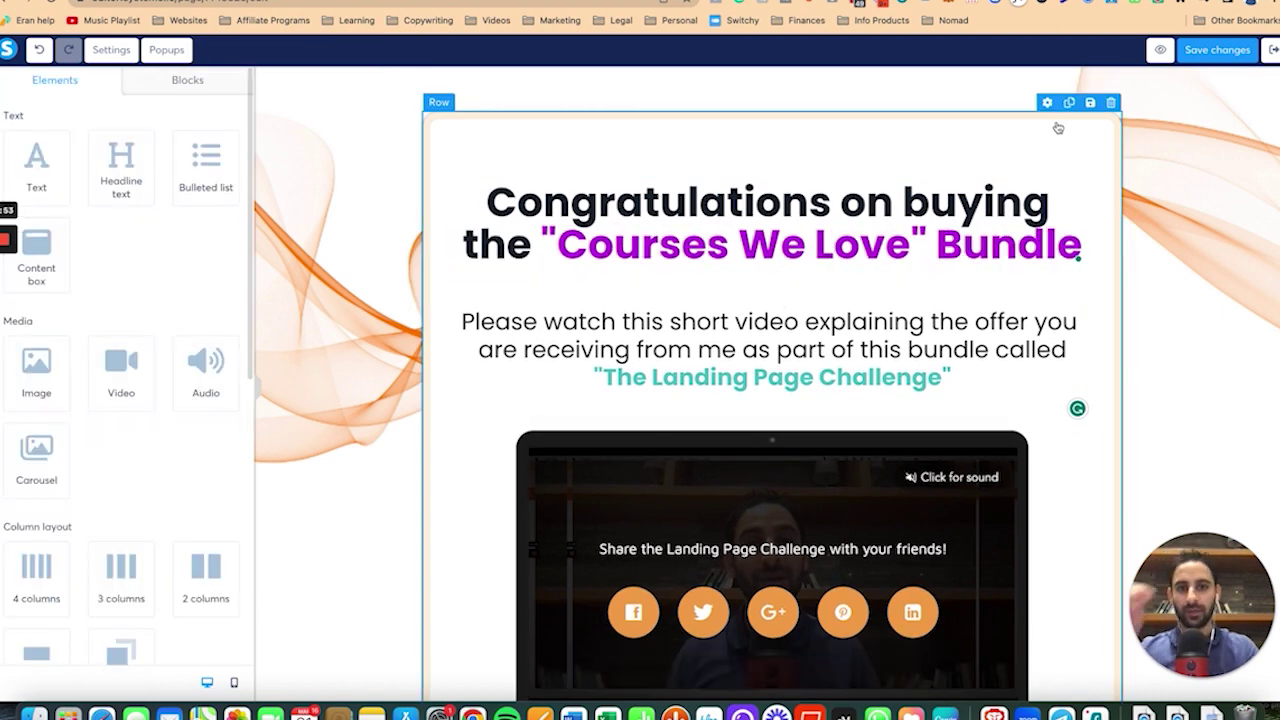
Pad the subheading to 15 and reword it to end 'called the "Landing Page Challenge"'.
click(635, 301)
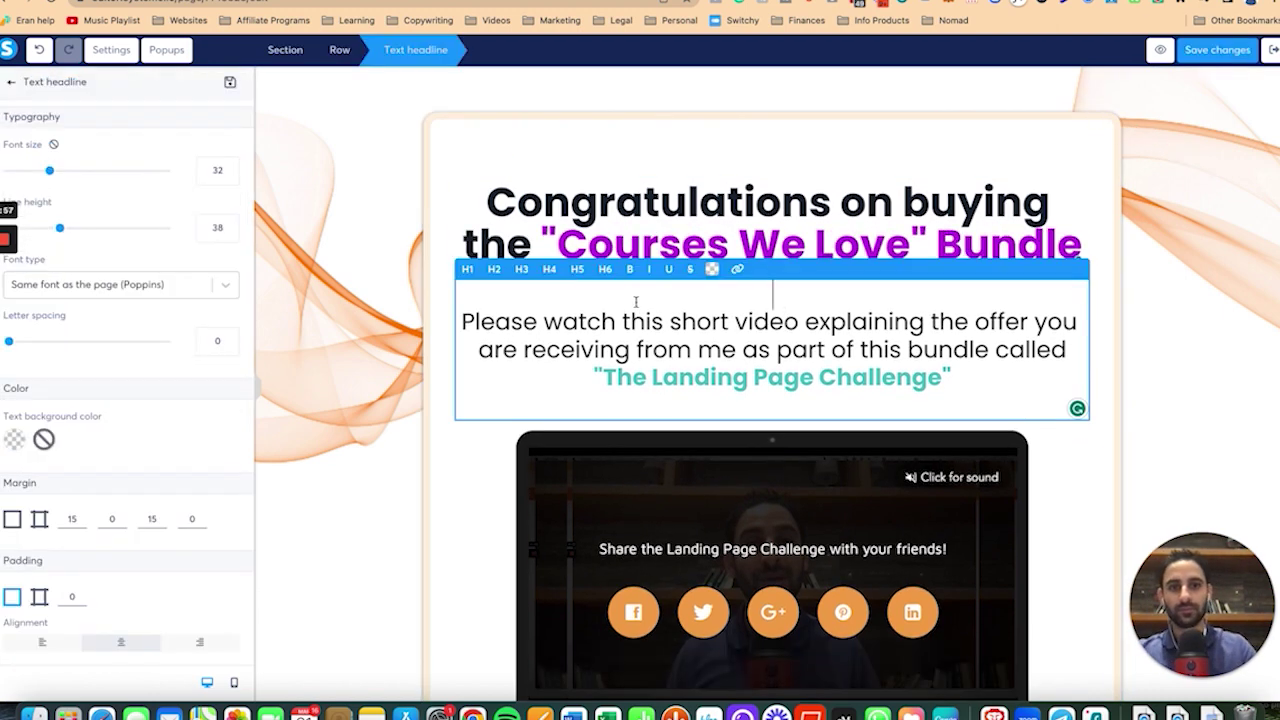
key(BackSpace)
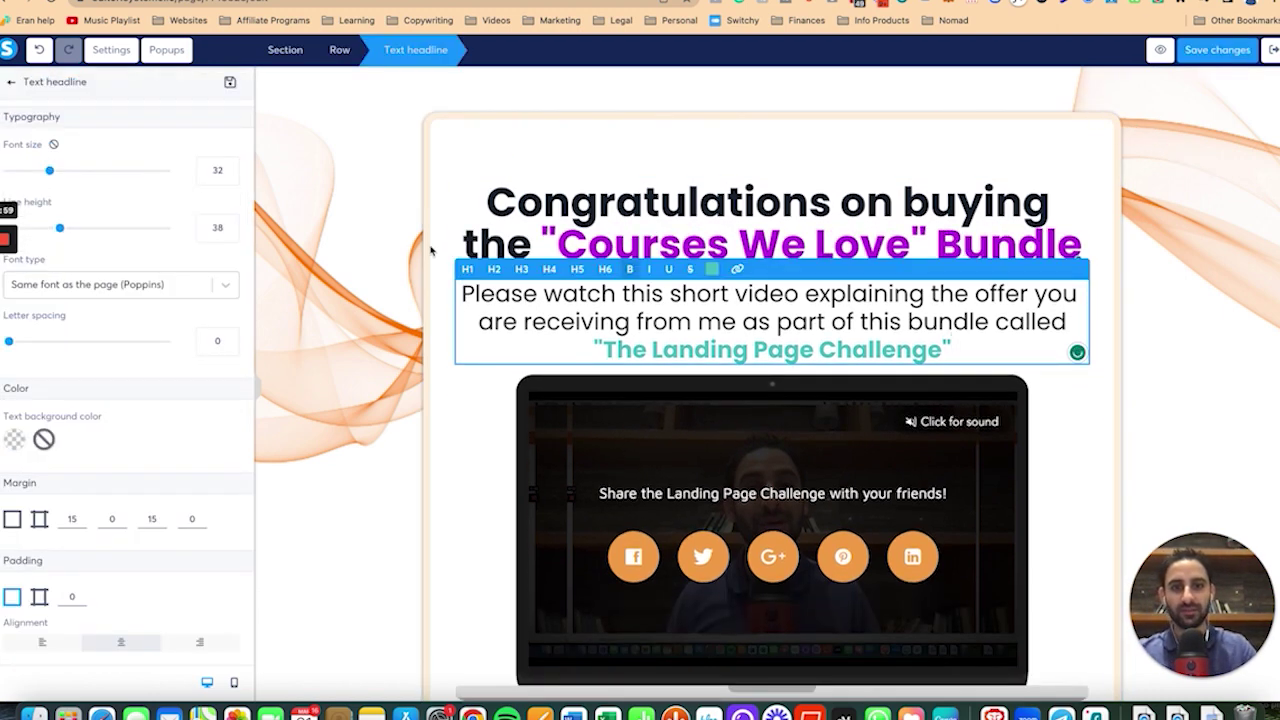
scroll(144, 556, down, 3)
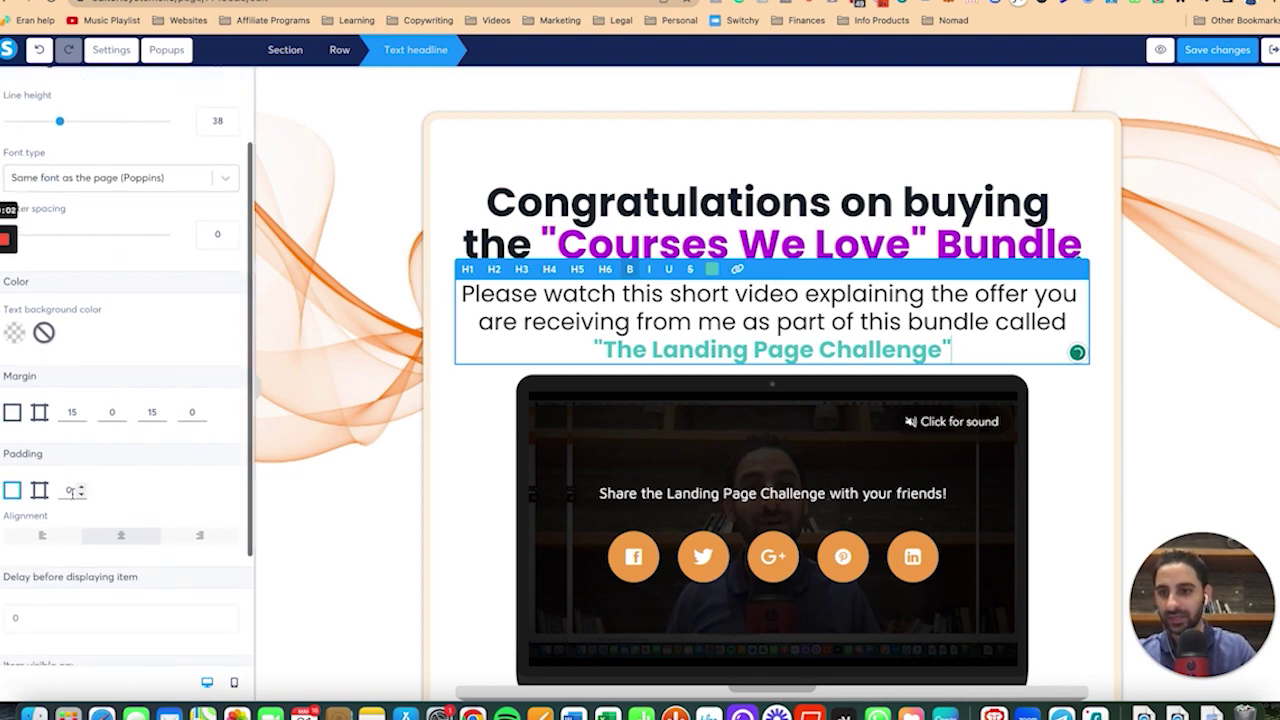
click(14, 416)
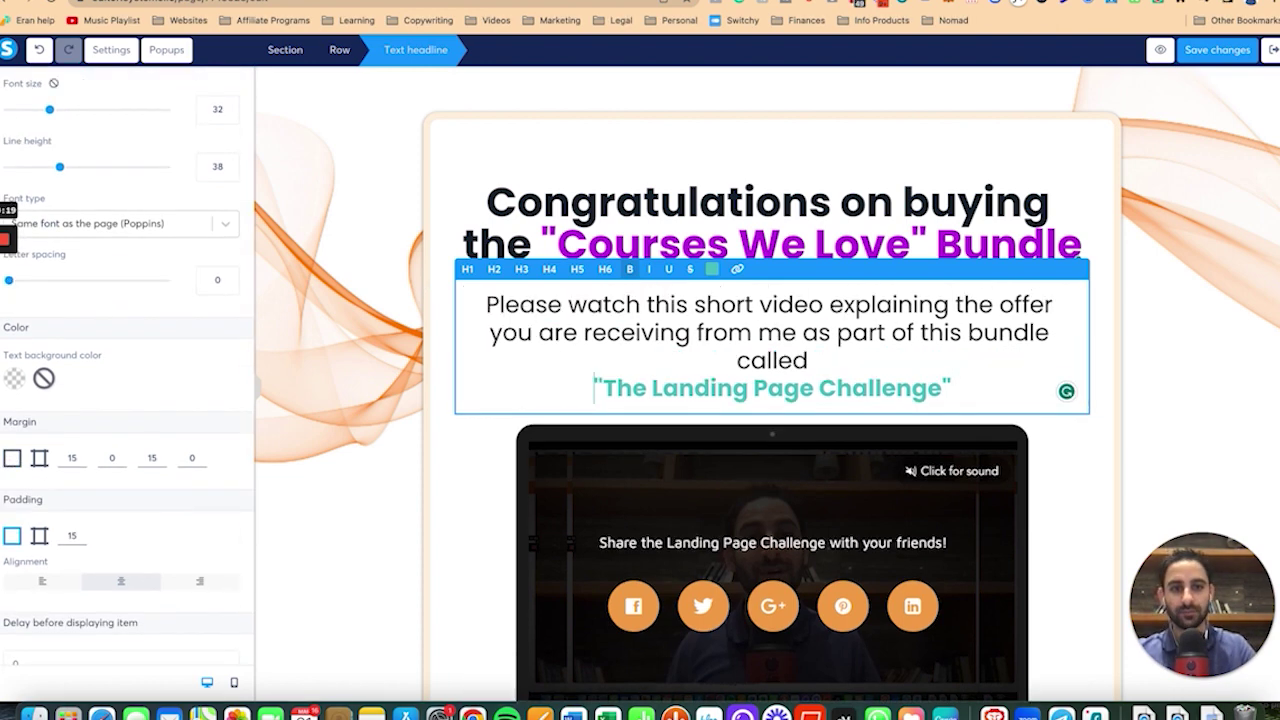
text(the "The Landing Page Challenge)
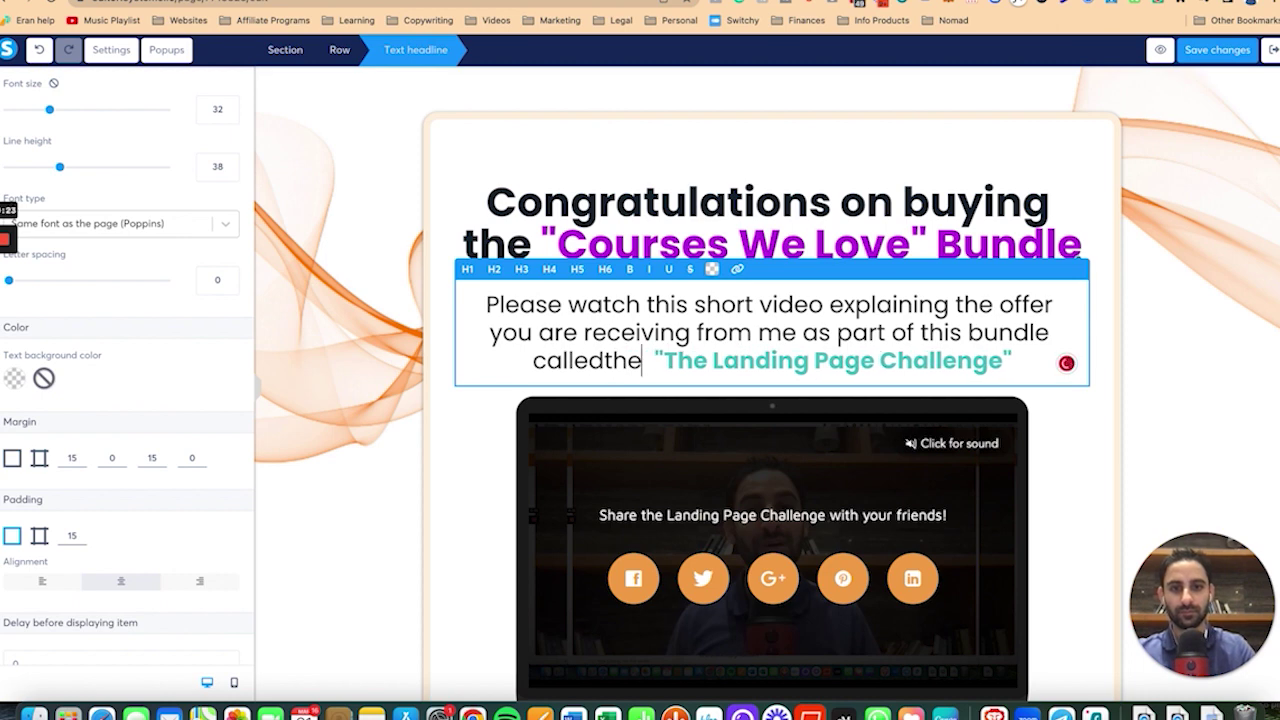
key(Escape)
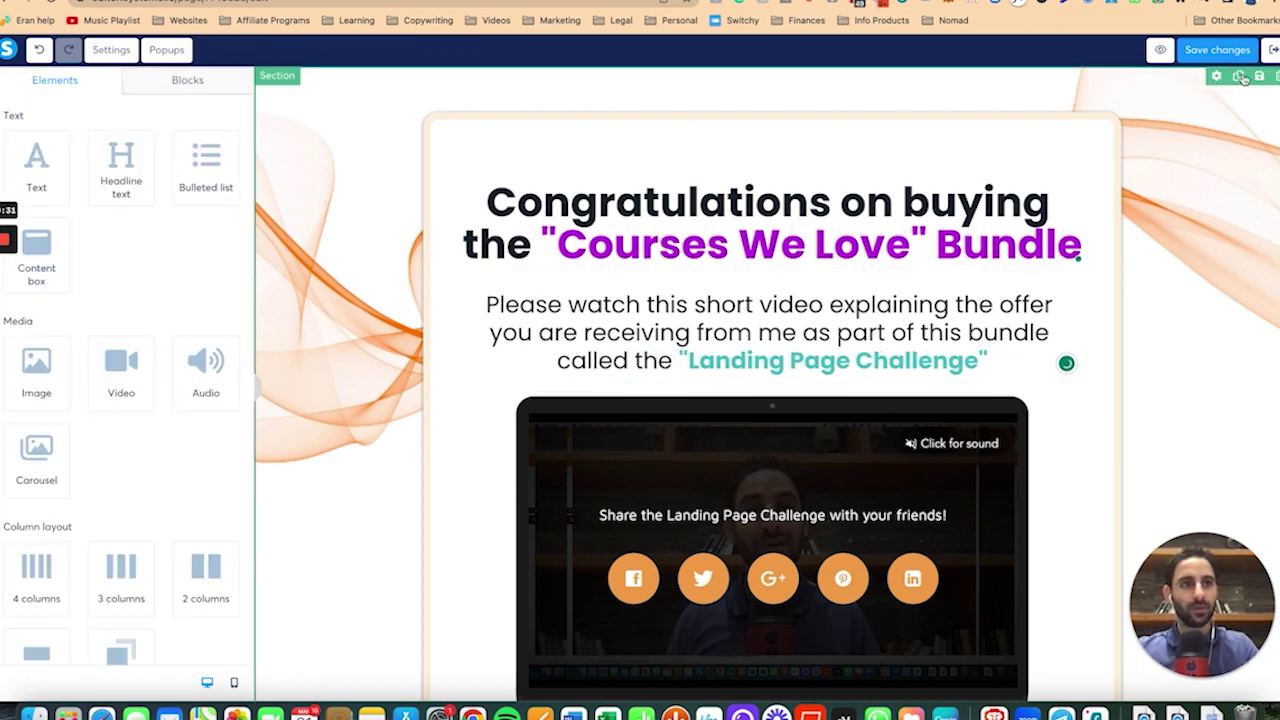
Preview the opt-in page as visitors see it.
scroll(862, 345, down, 5)
click(862, 345)
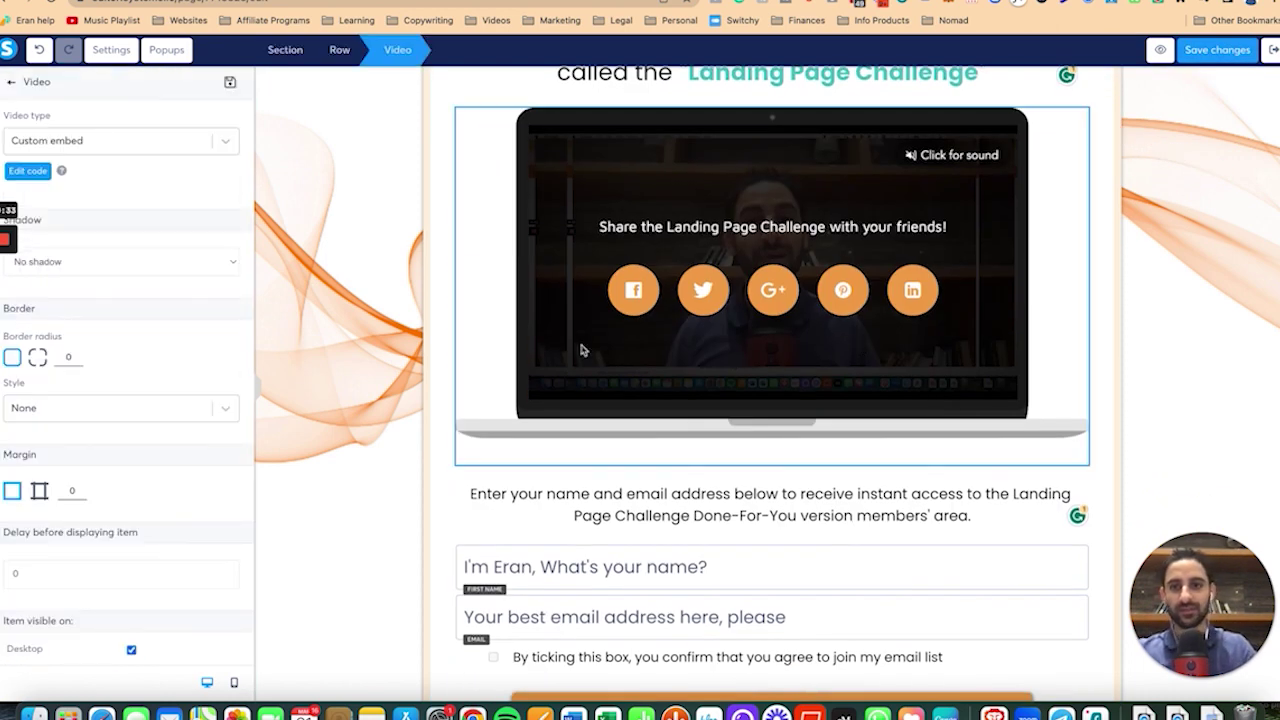
key(Escape)
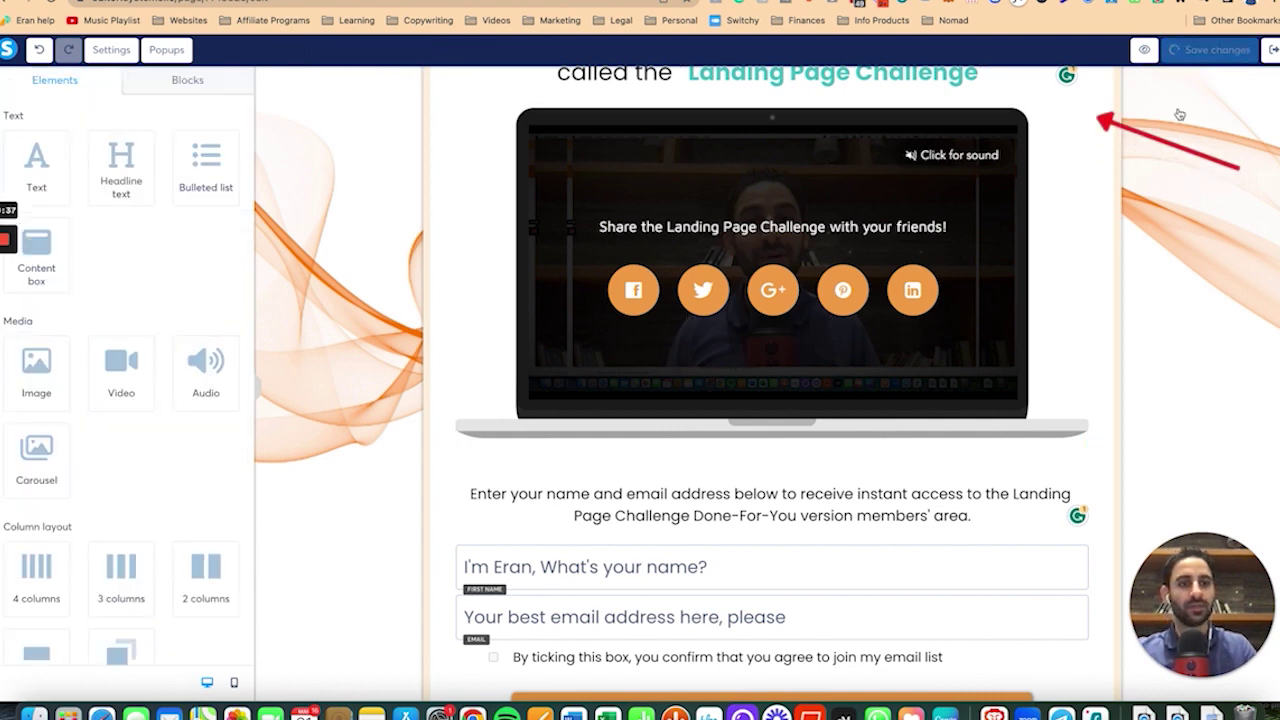
scroll(1000, 345, down, 3)
click(1160, 49)
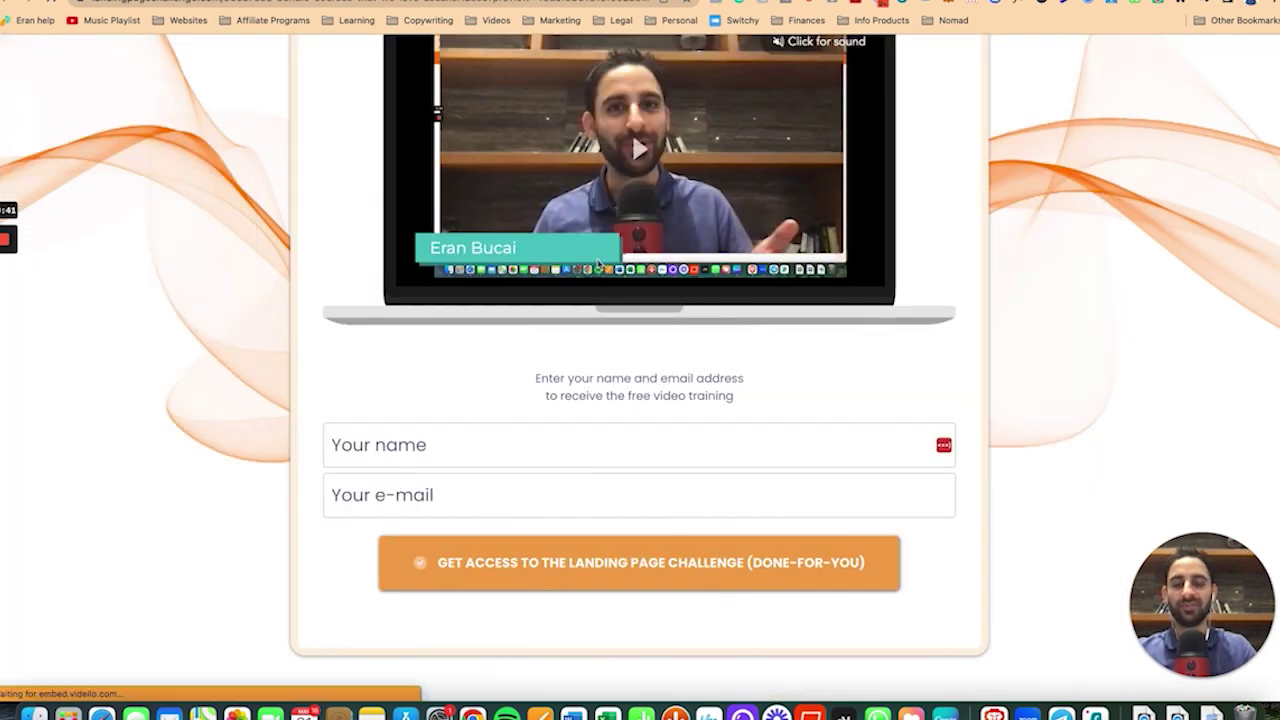
Autofill the preview's opt-in form with a saved test name and email, then go back to the editor.
click(355, 460)
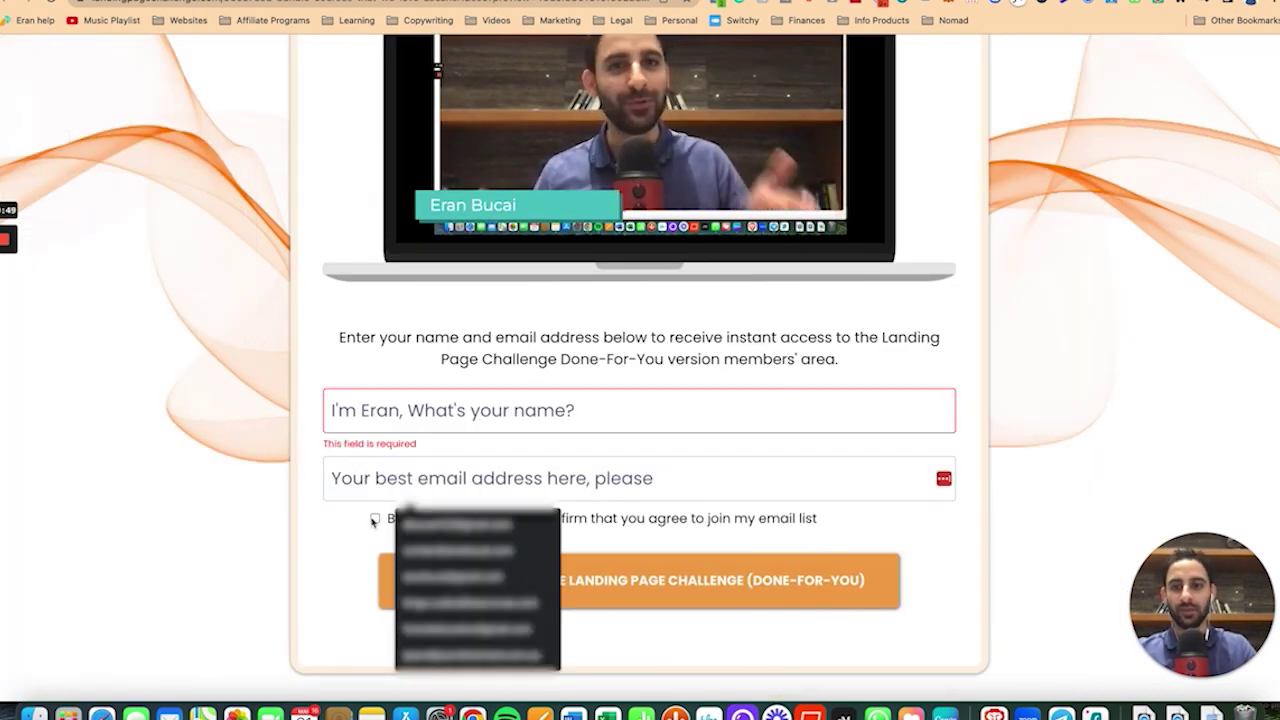
click(382, 418)
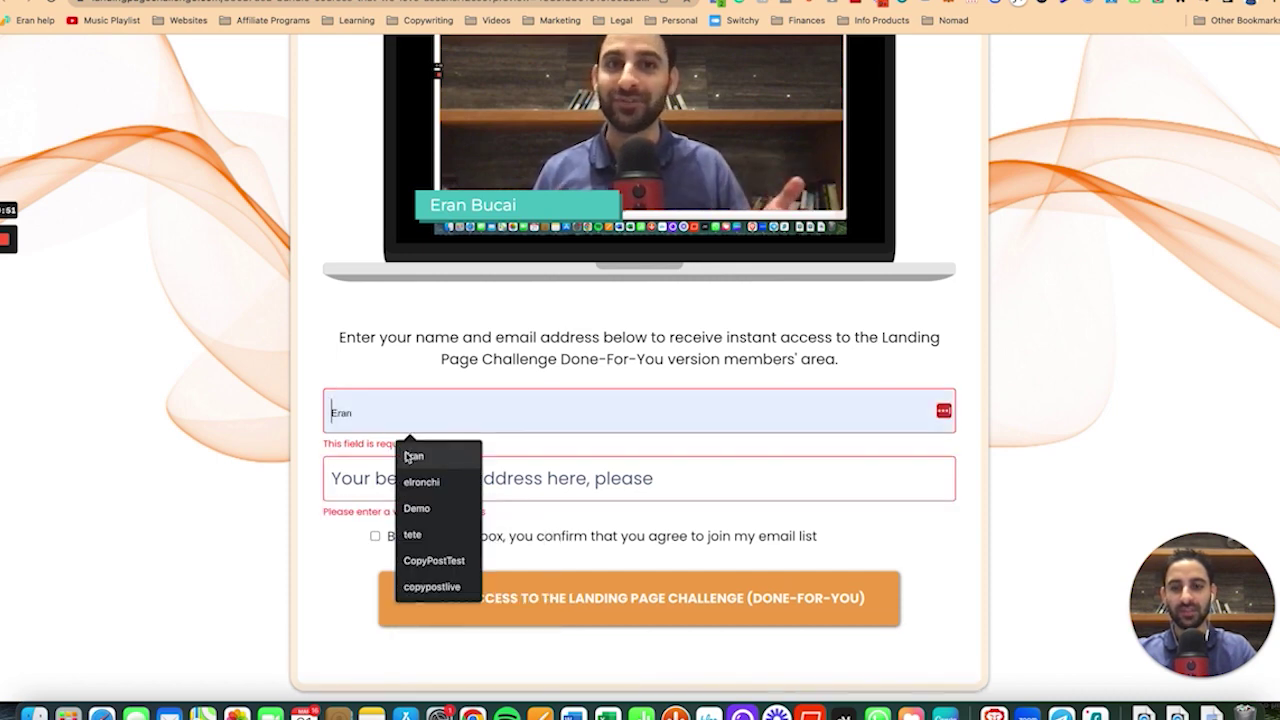
click(414, 456)
click(572, 598)
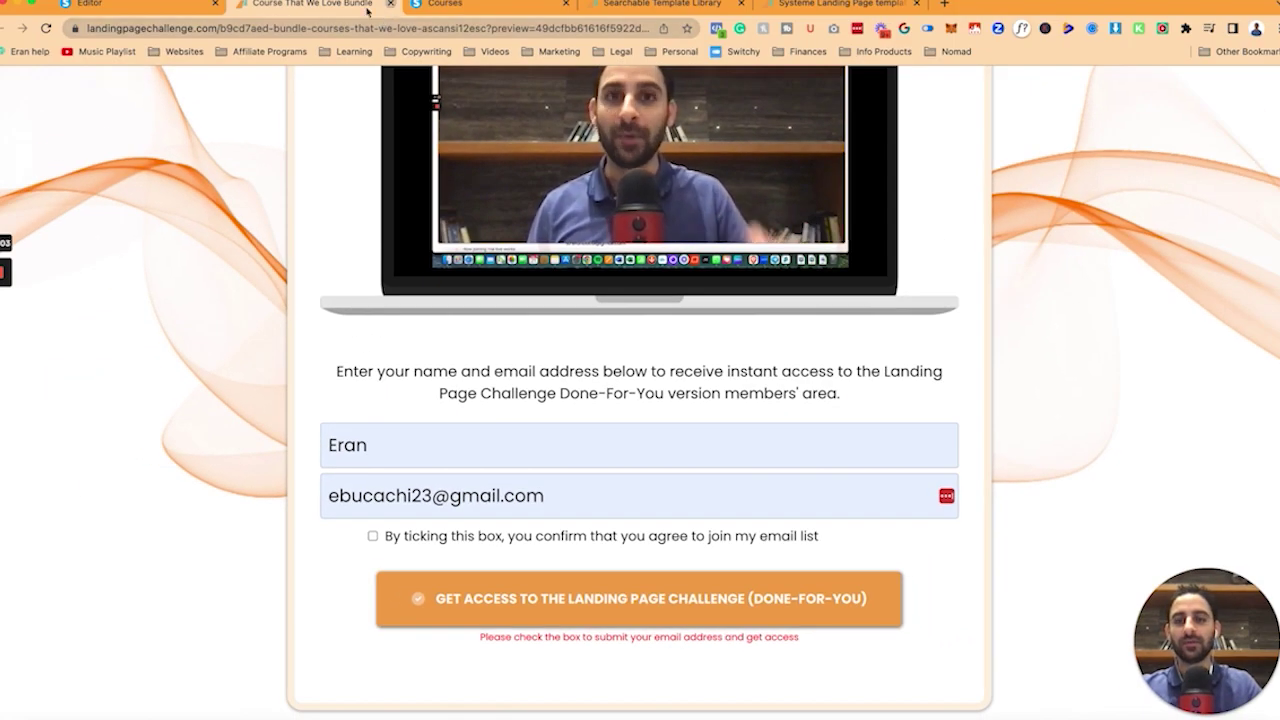
click(168, 3)
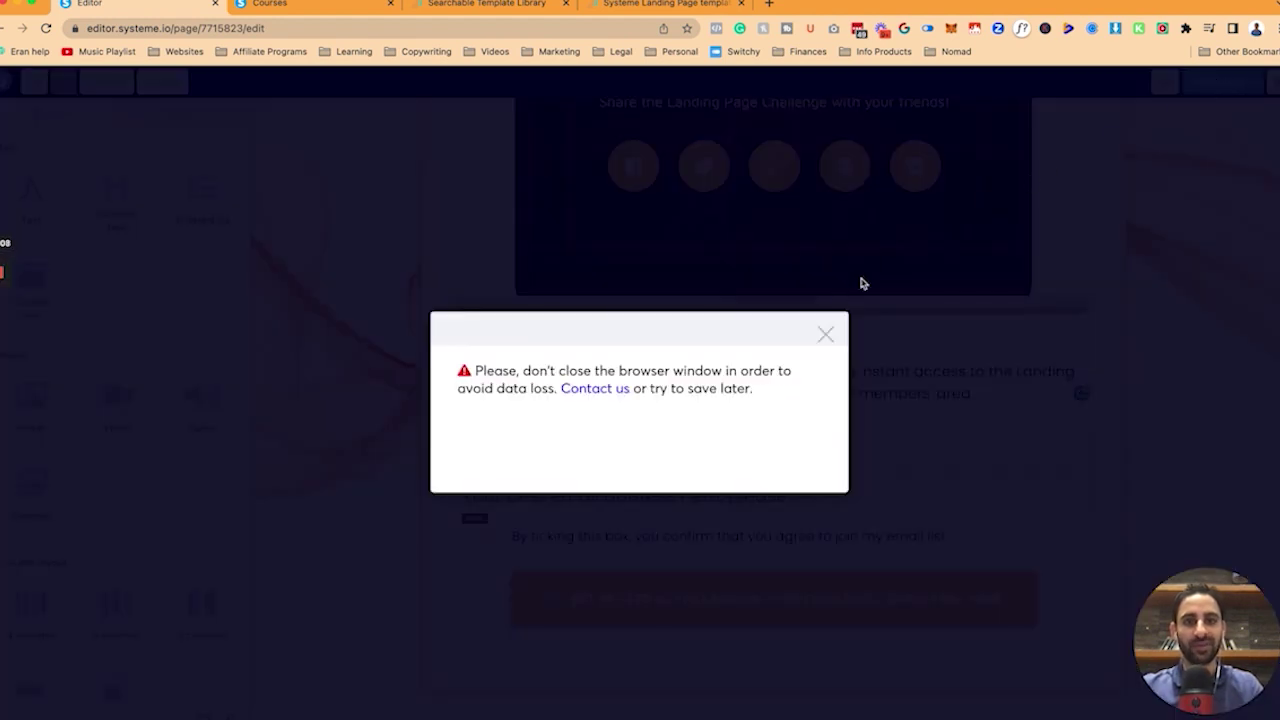
Add an Opt-in thank you page step named 'Courses That We Love Bundle Thanks' to the funnel.
click(824, 335)
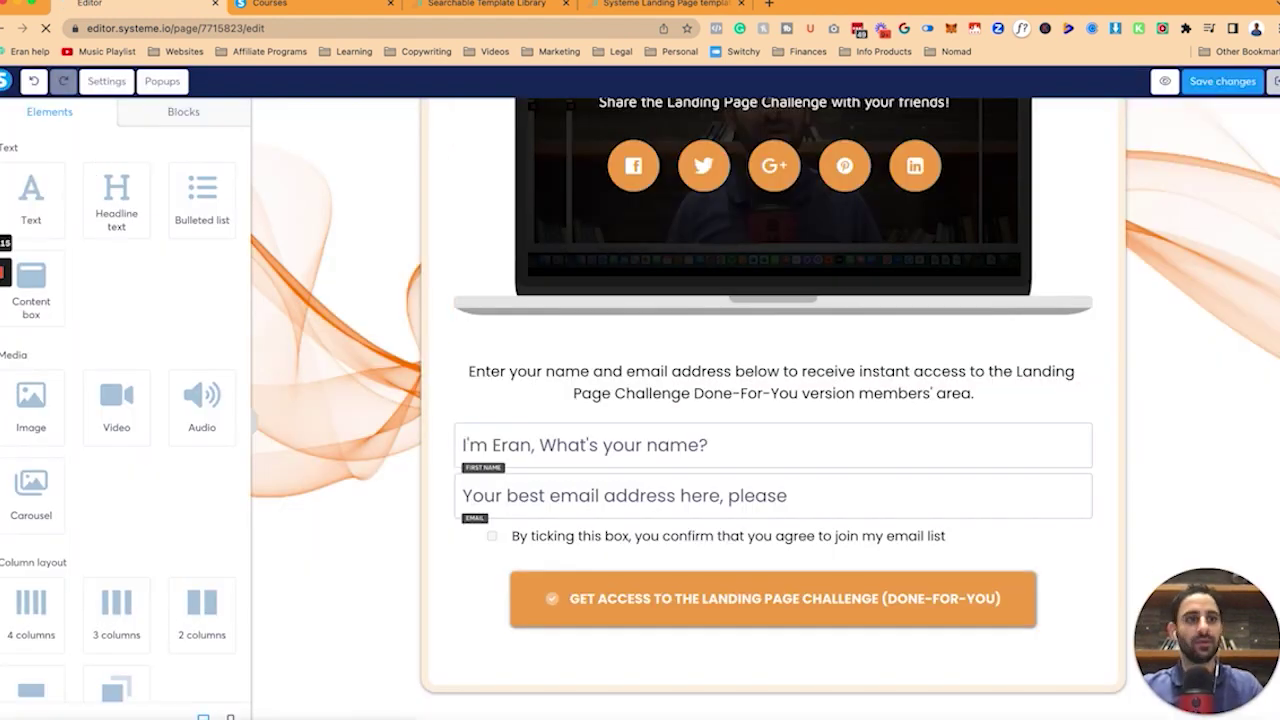
scroll(205, 545, down, 5)
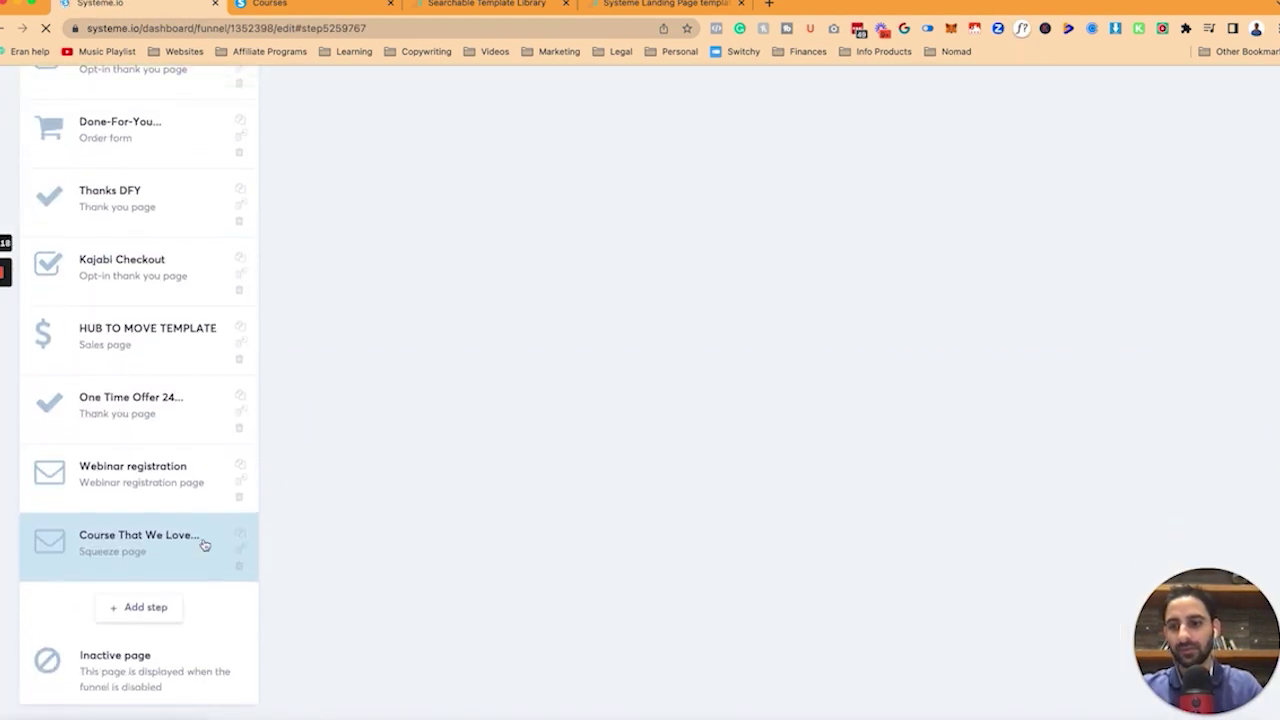
click(122, 620)
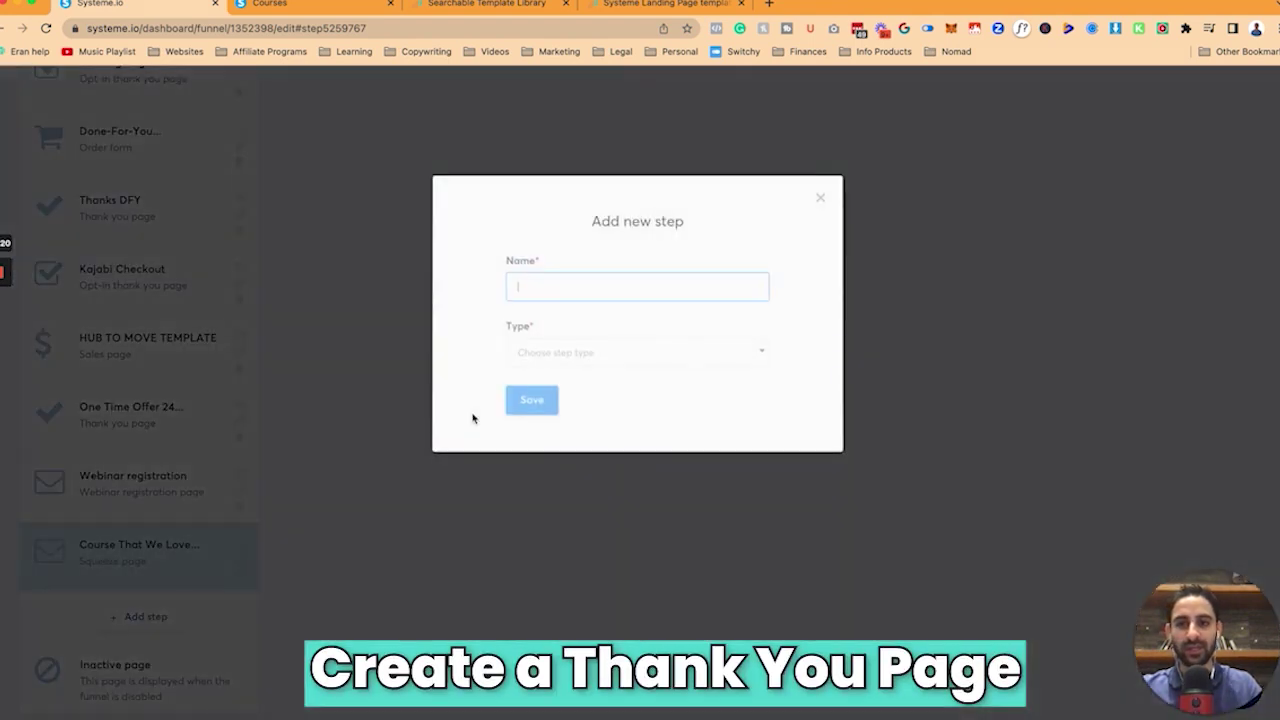
text(Courses That We Love Bundle Thanks)
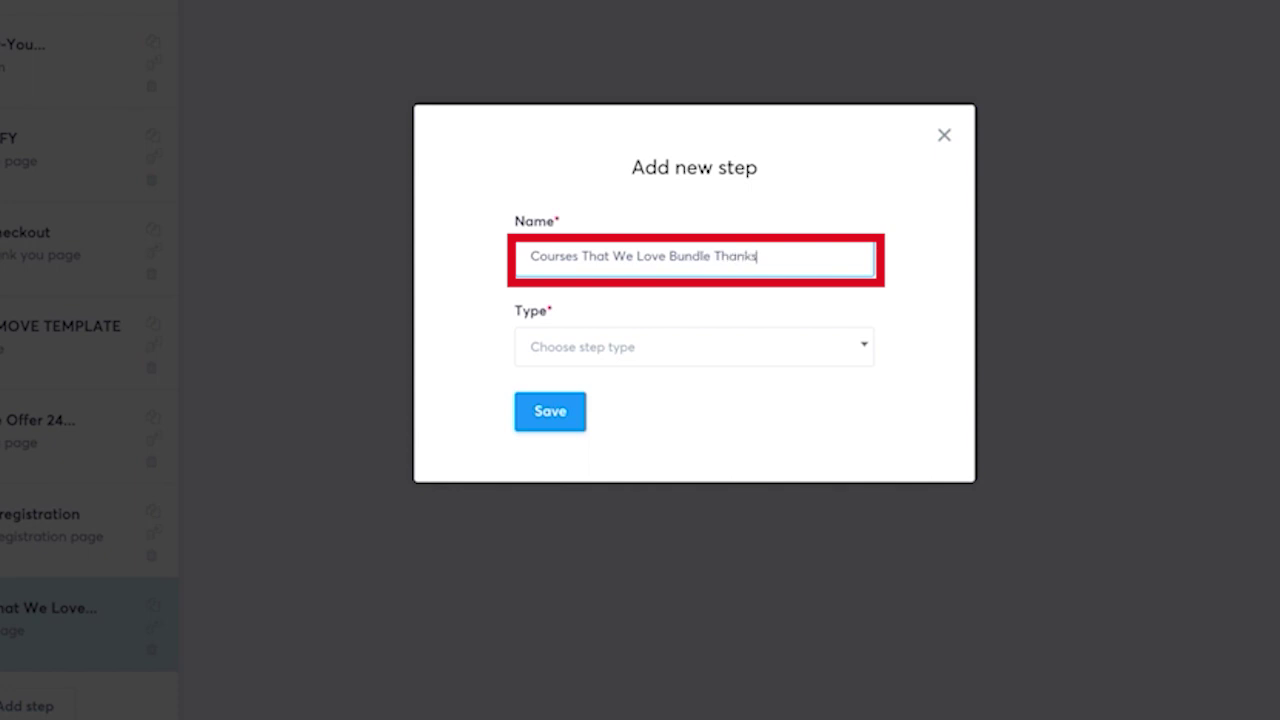
click(694, 346)
scroll(657, 471, down, 3)
click(657, 454)
click(550, 411)
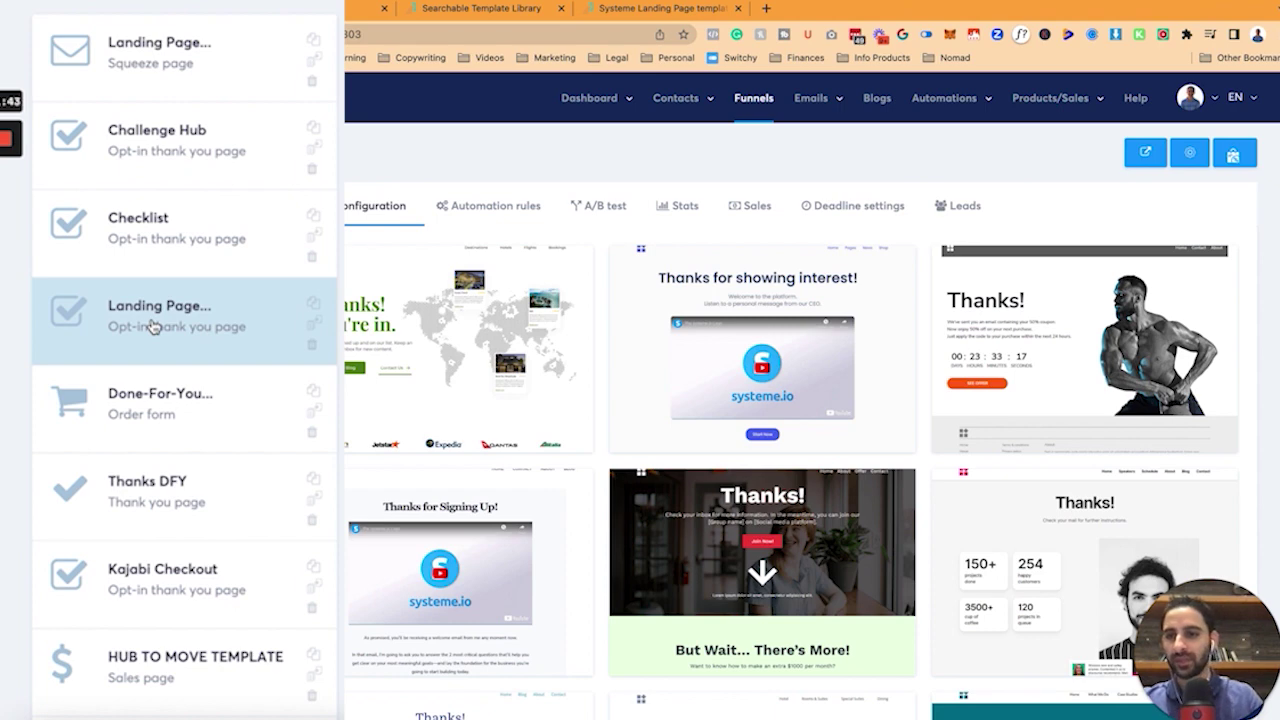
Preview the Thanks DFY thank-you page.
scroll(151, 323, down, 2)
click(151, 363)
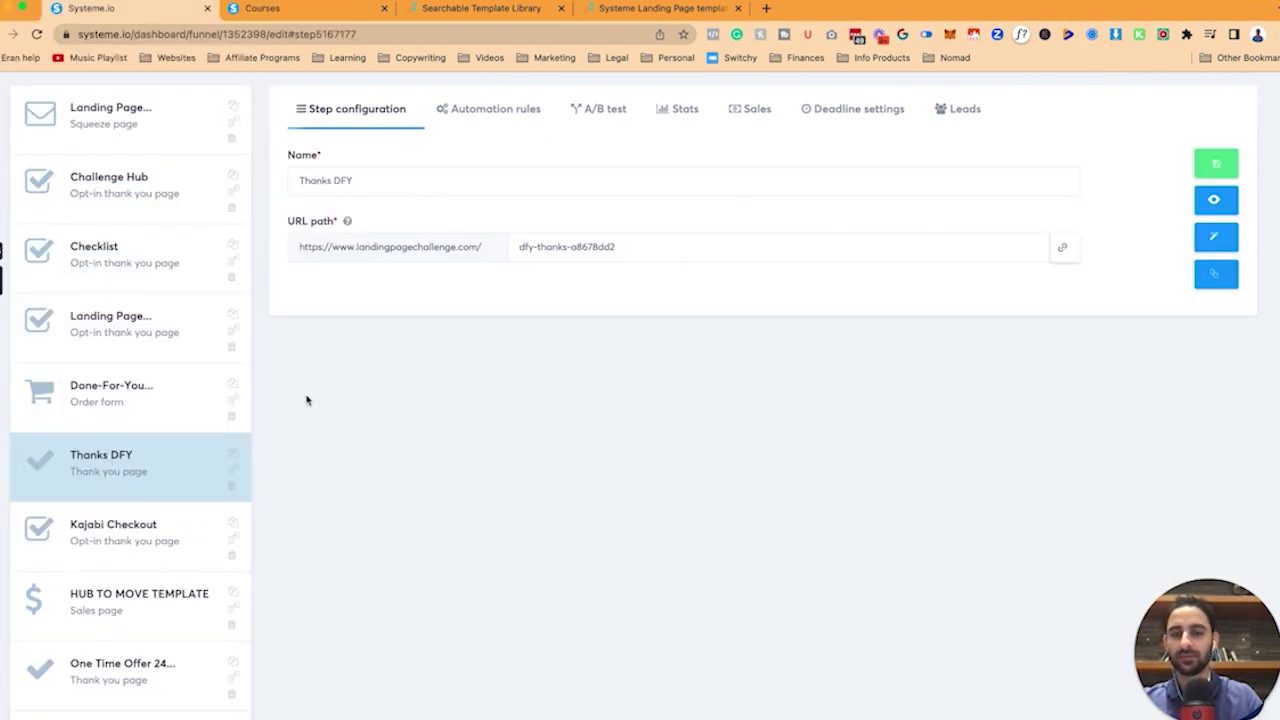
click(1228, 202)
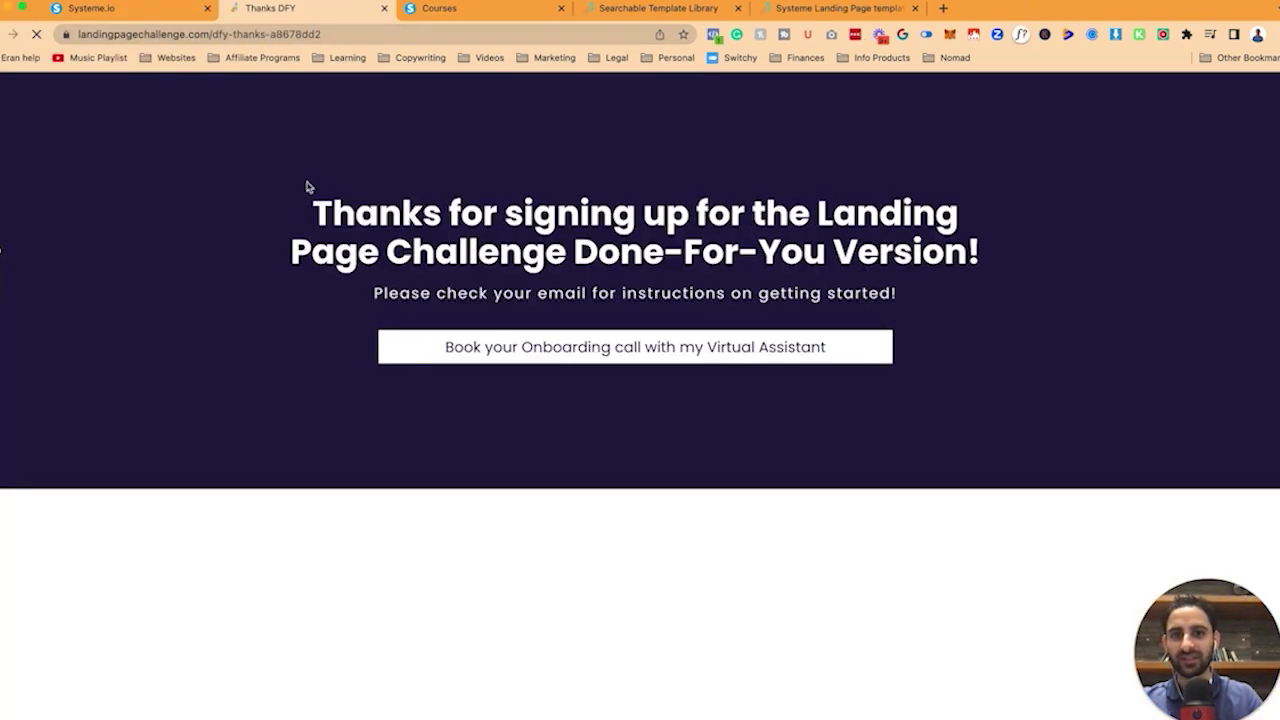
click(383, 7)
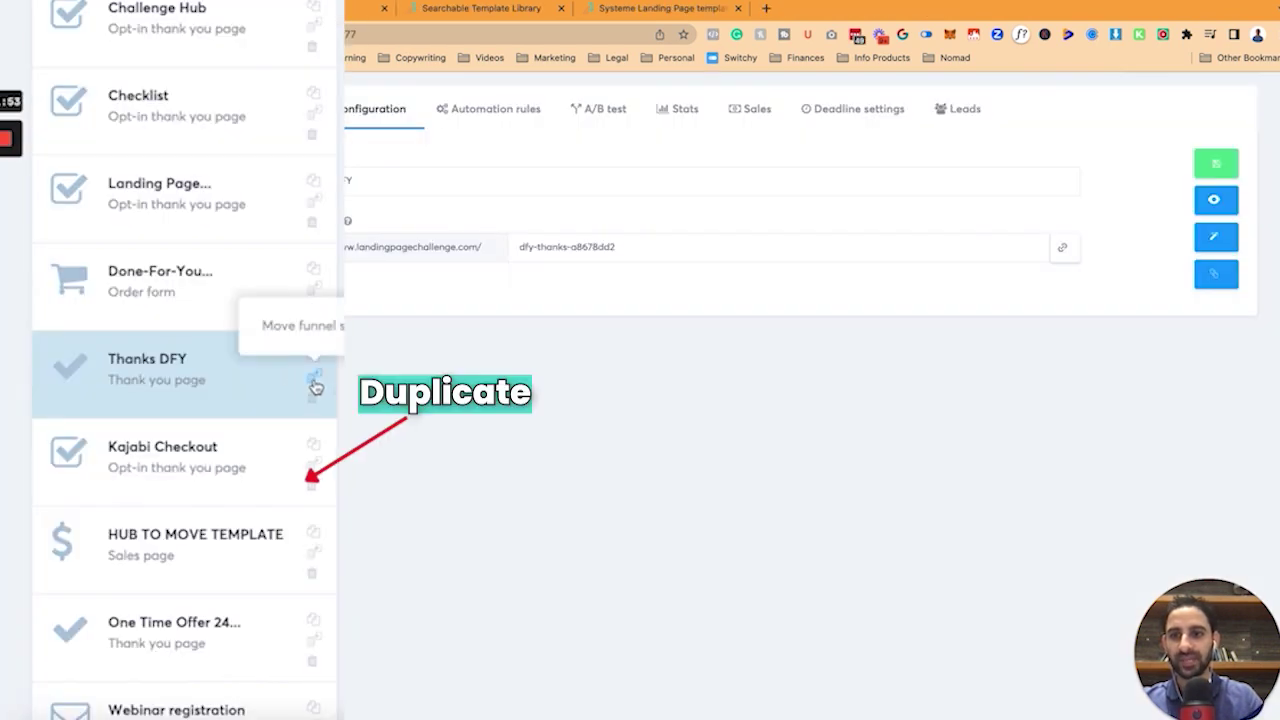
Duplicate the Thanks DFY step, move the copy down, and delete the Courses That We Love Bundle Thanks step.
click(312, 370)
mouse_move(246, 506)
mouse_down()
mouse_move(254, 549)
mouse_move(251, 517)
mouse_up()
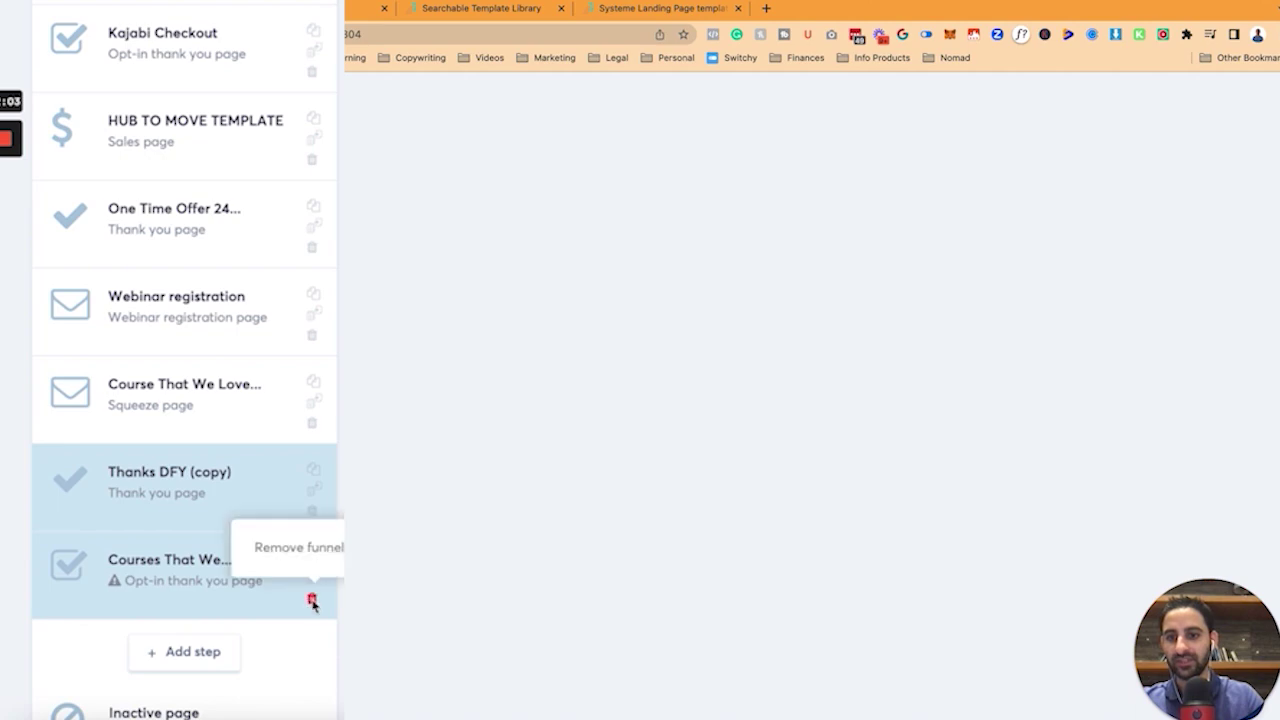
click(311, 598)
click(601, 459)
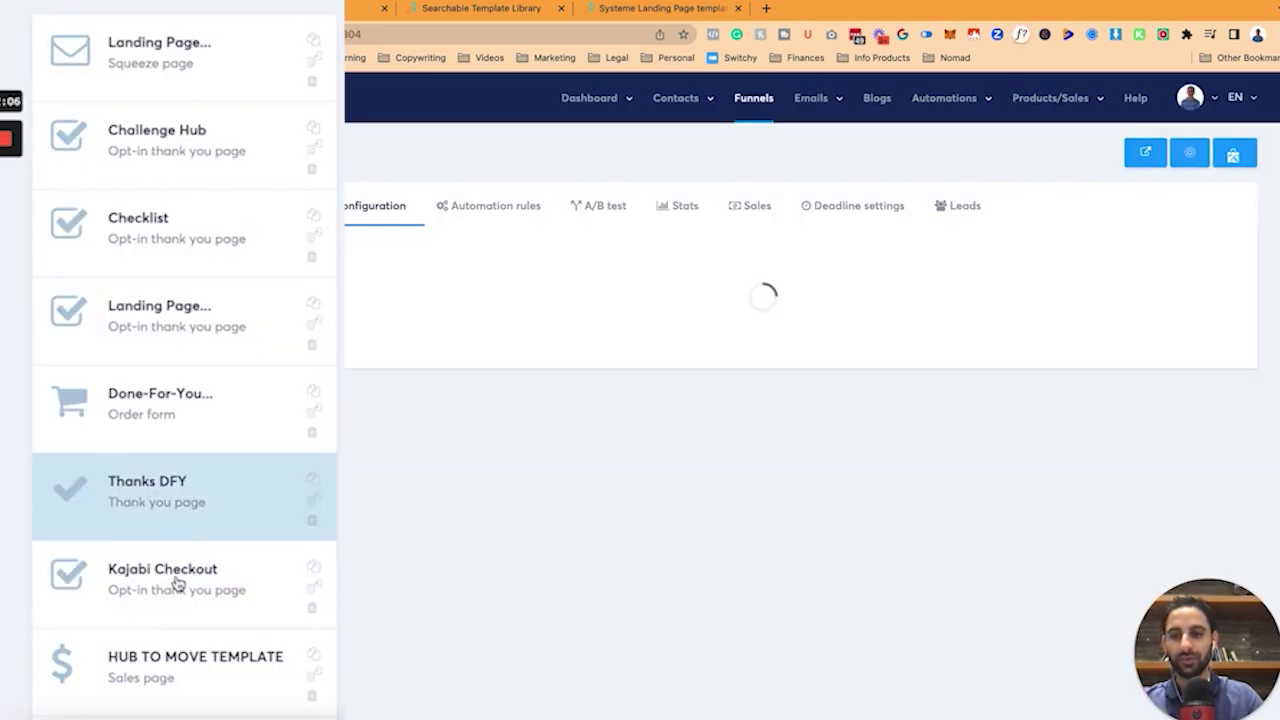
Check the Thanks DFY (copy) step, then open the Course That We Love Bundle step.
scroll(170, 616, down, 5)
click(174, 509)
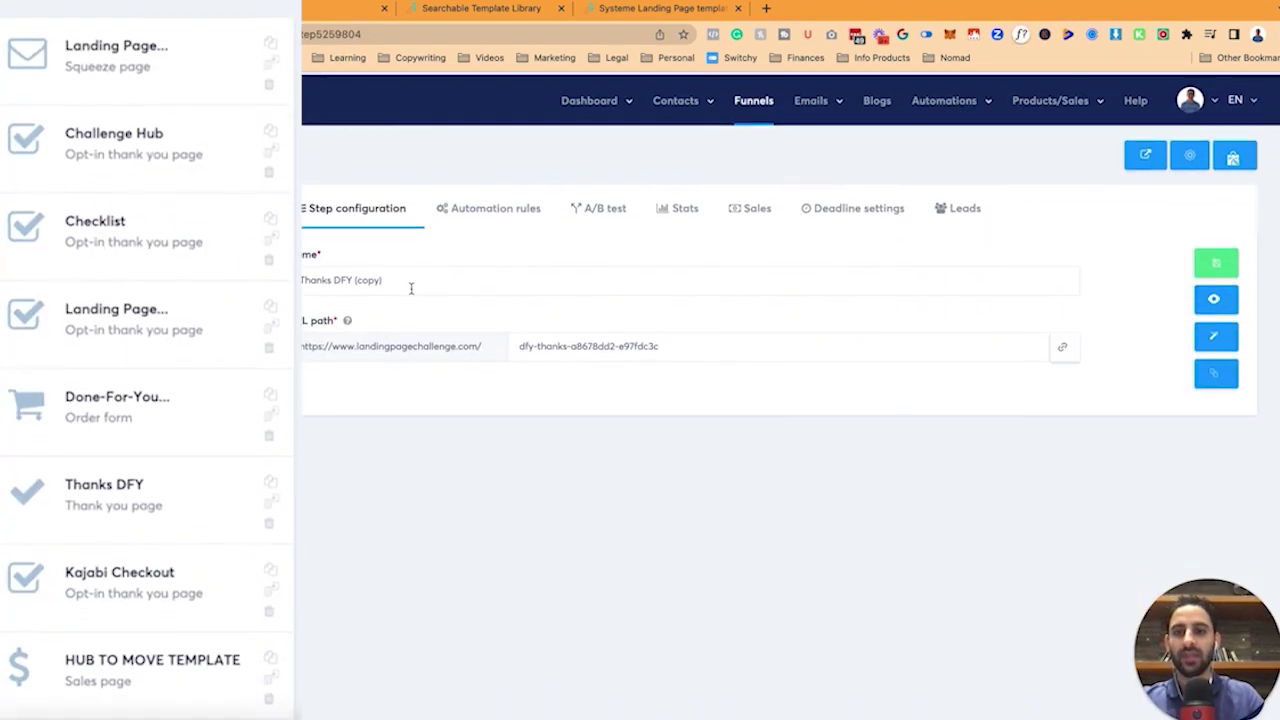
scroll(200, 480, down, 3)
click(149, 596)
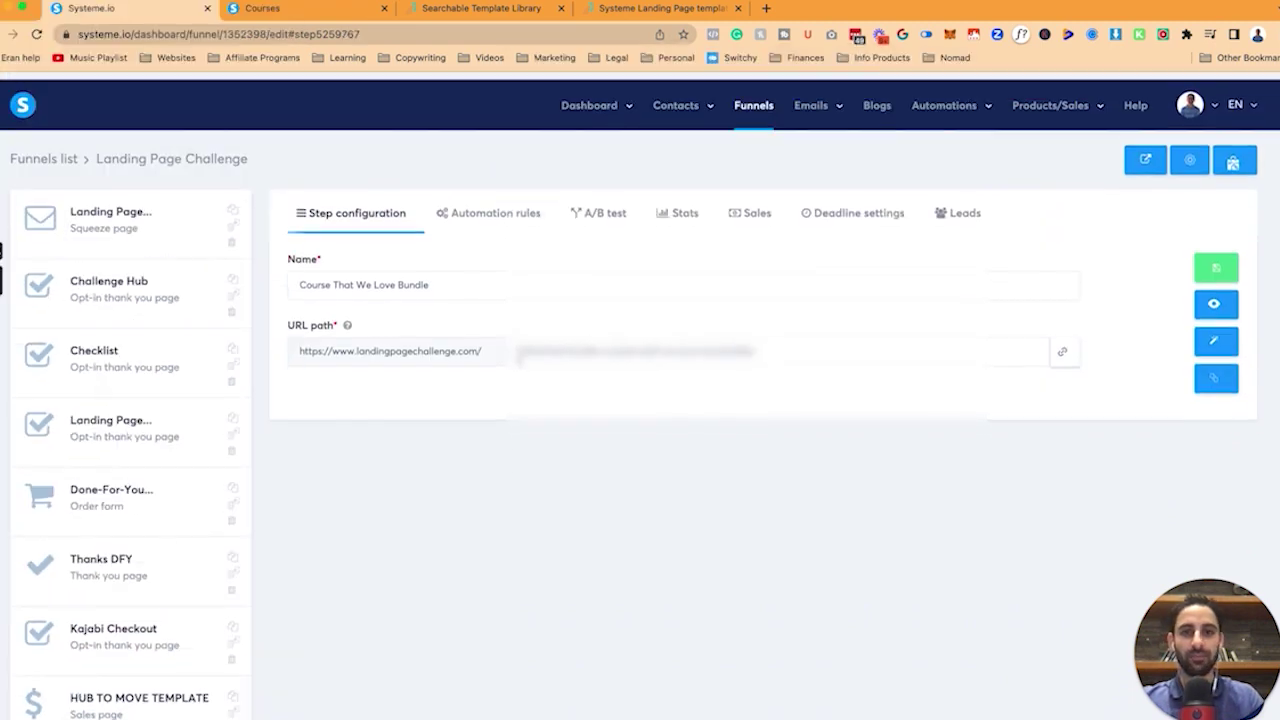
Create a 'Funnel step form subscribed' rule that adds the 'Landing Page DFY (buyer)' tag.
scroll(394, 497, down, 1)
scroll(392, 467, up, 1)
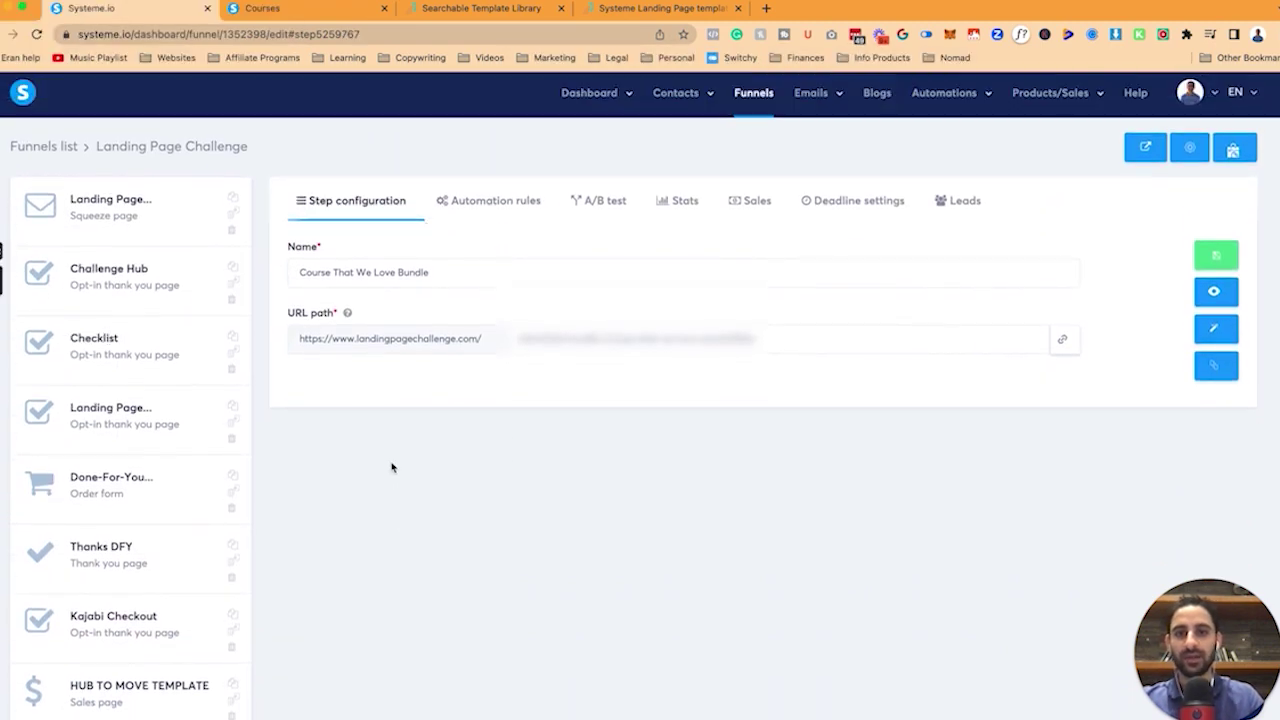
click(476, 200)
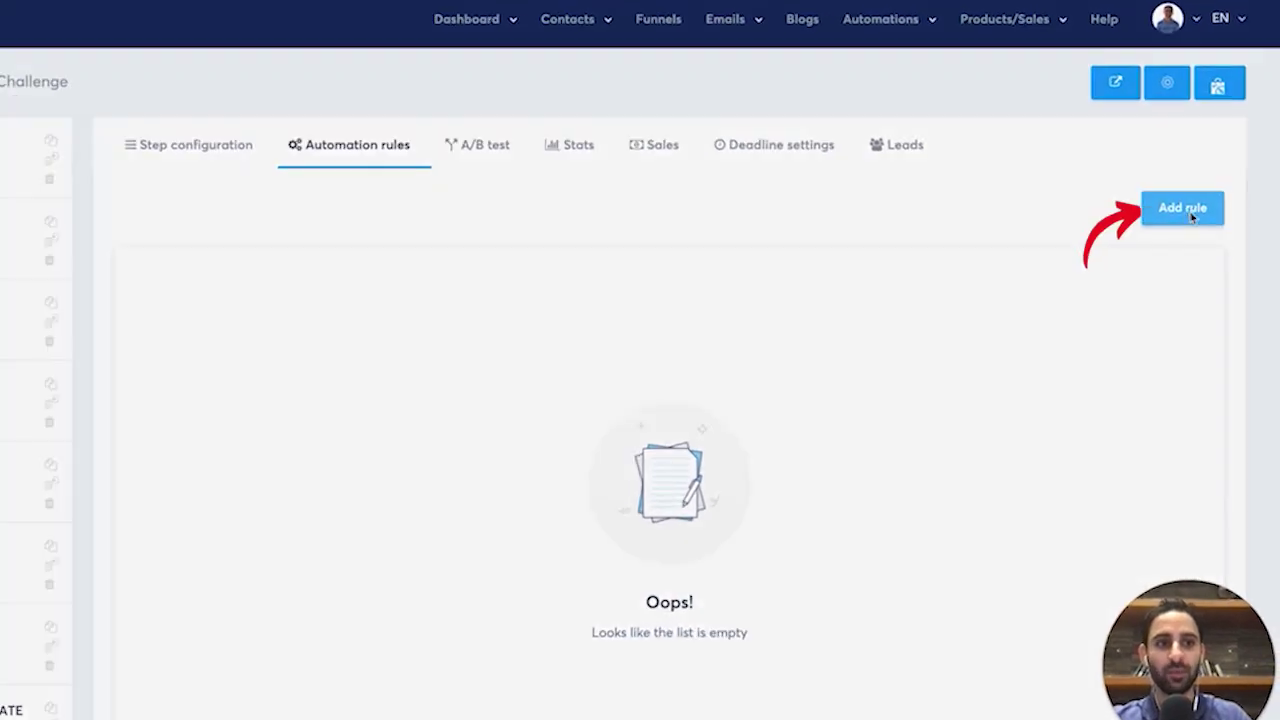
click(1203, 260)
click(587, 407)
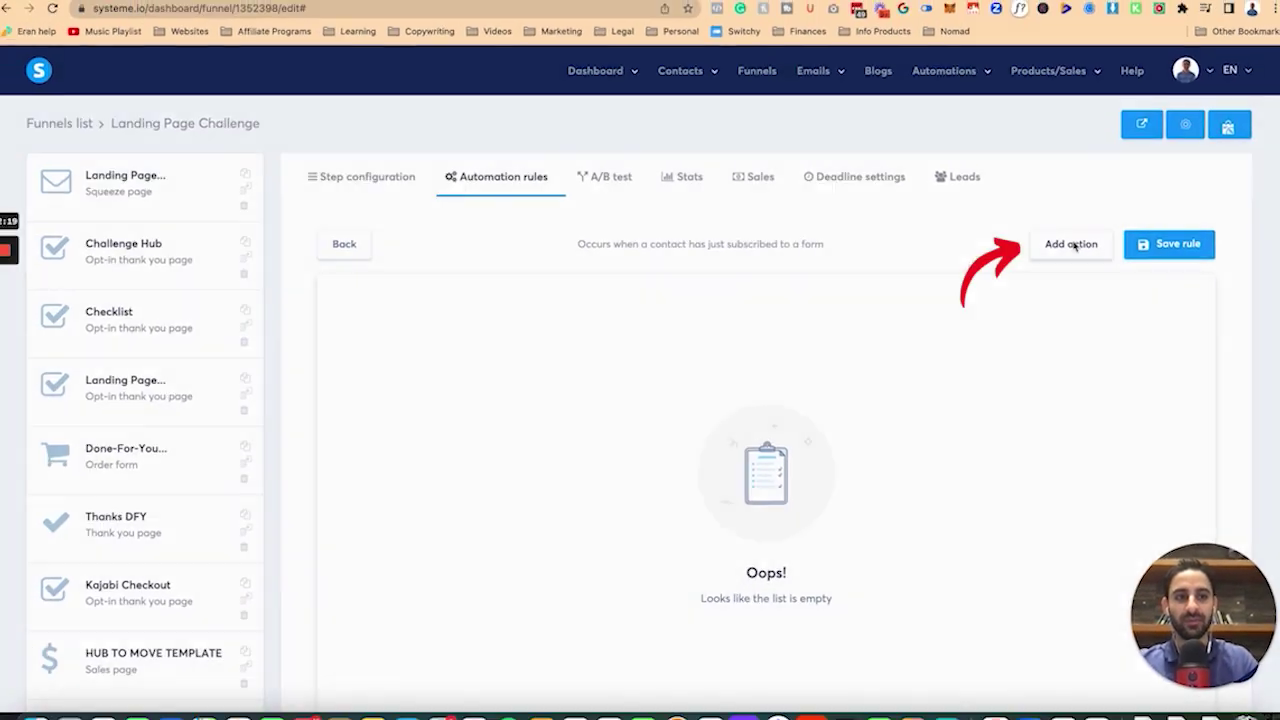
click(1029, 223)
click(614, 300)
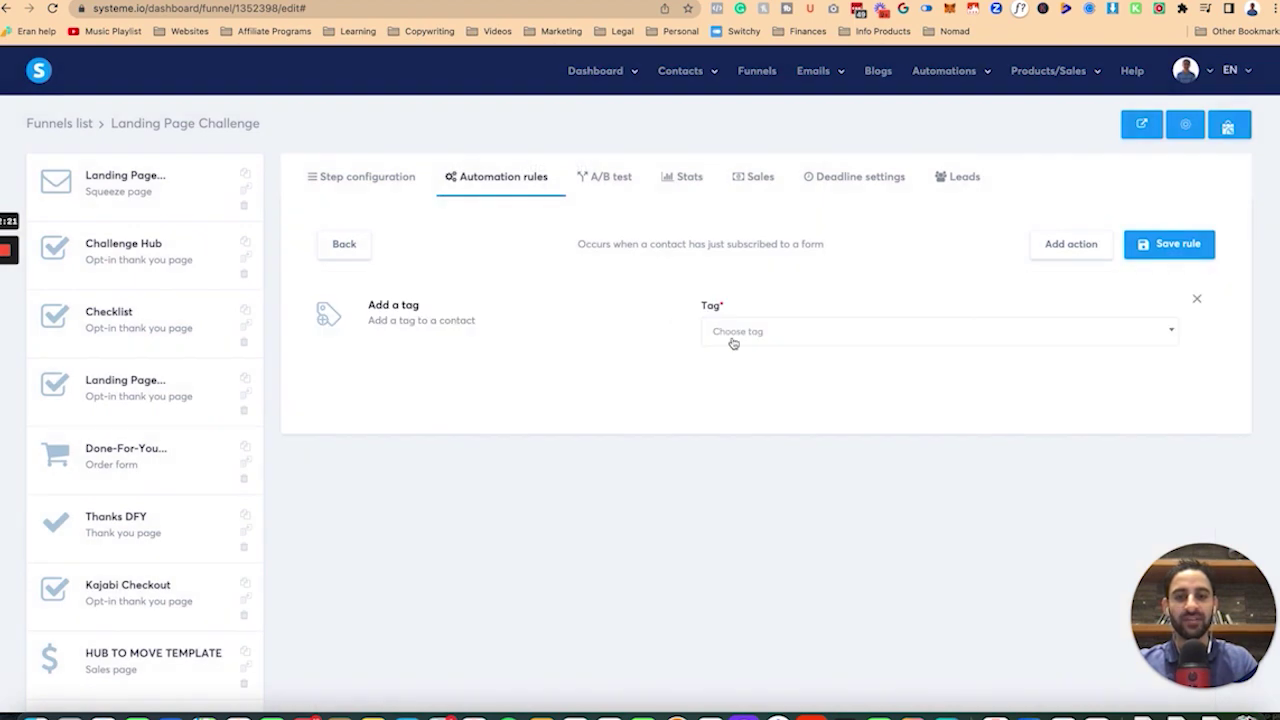
click(745, 333)
text(la)
text(nding)
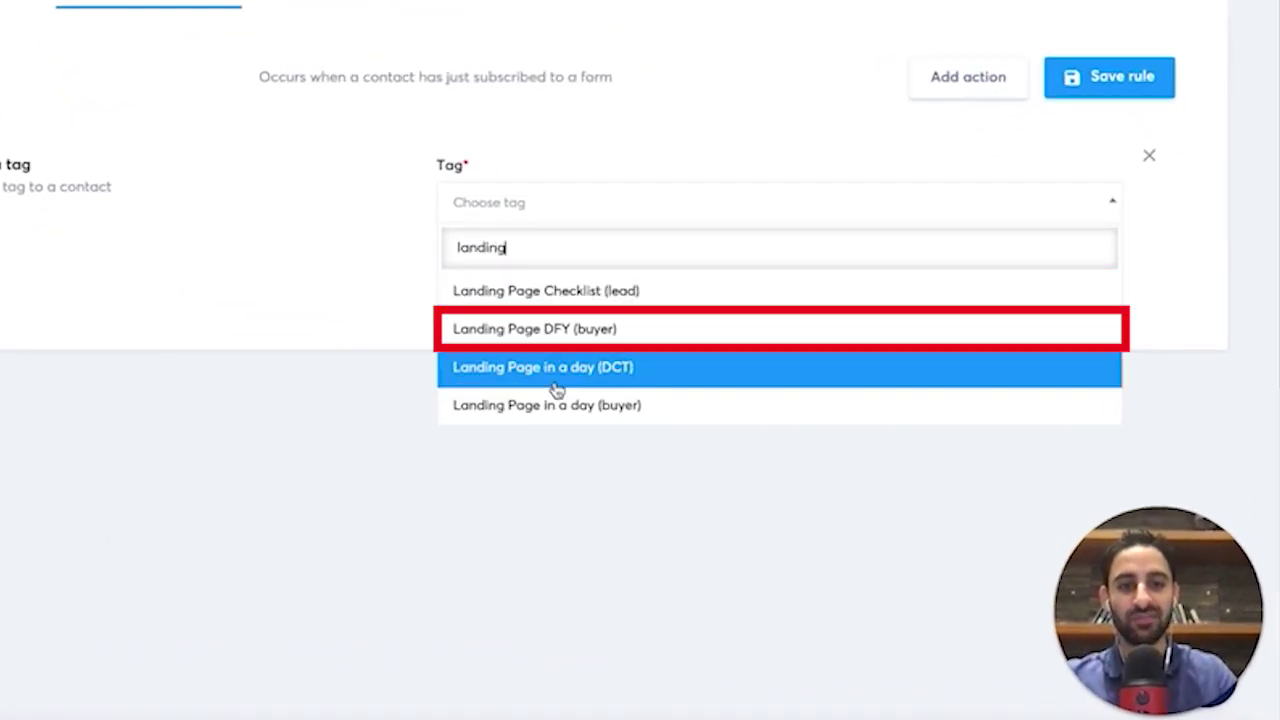
click(563, 329)
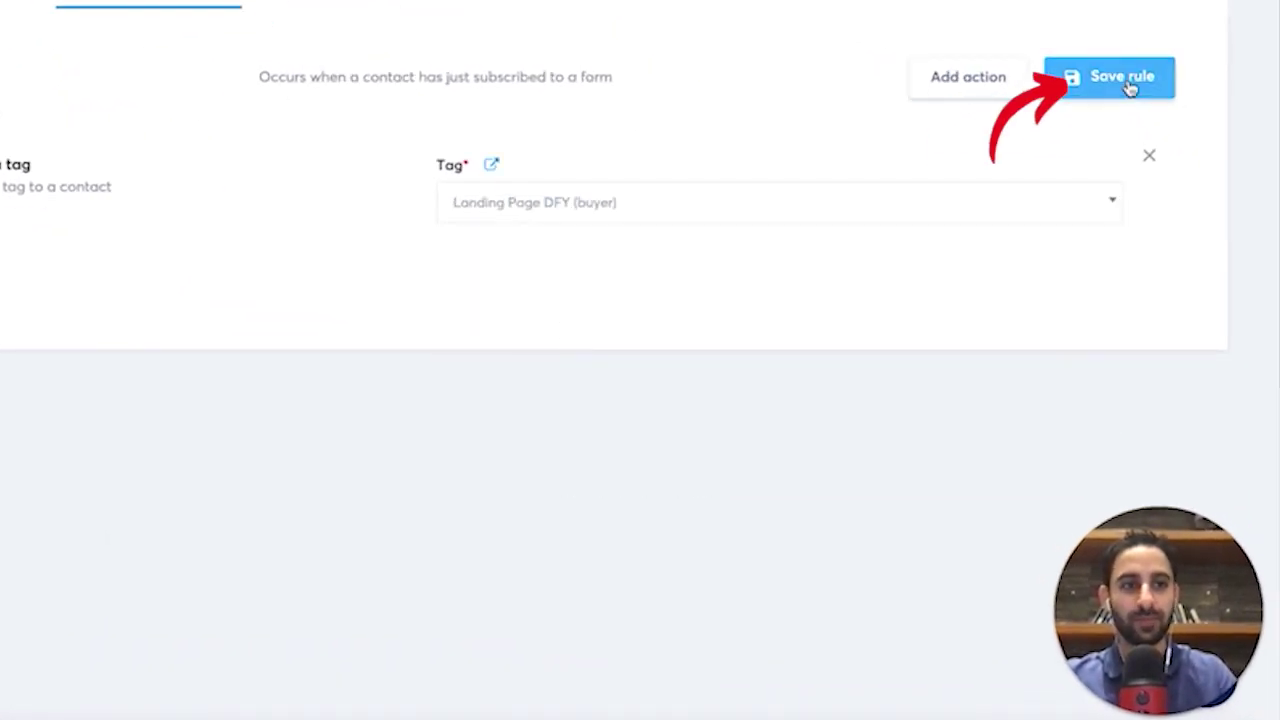
click(1131, 88)
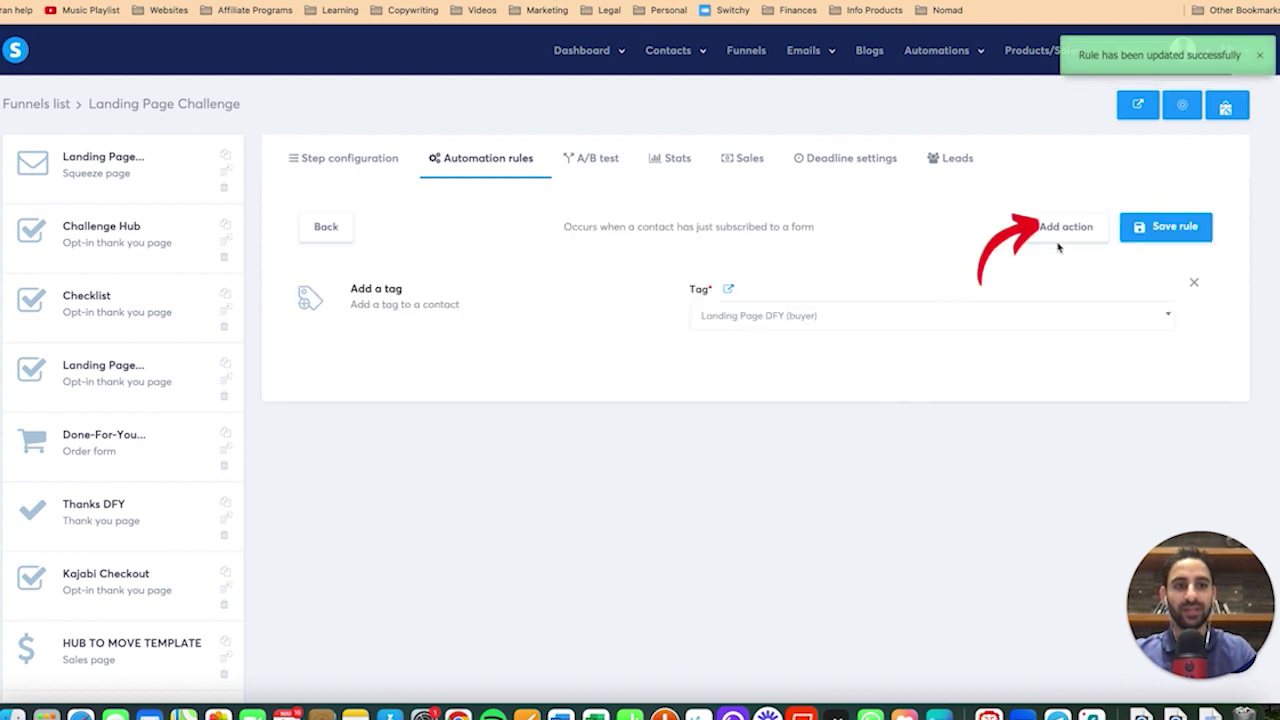
Dismiss the action list and go to the automation workflows page.
click(1065, 233)
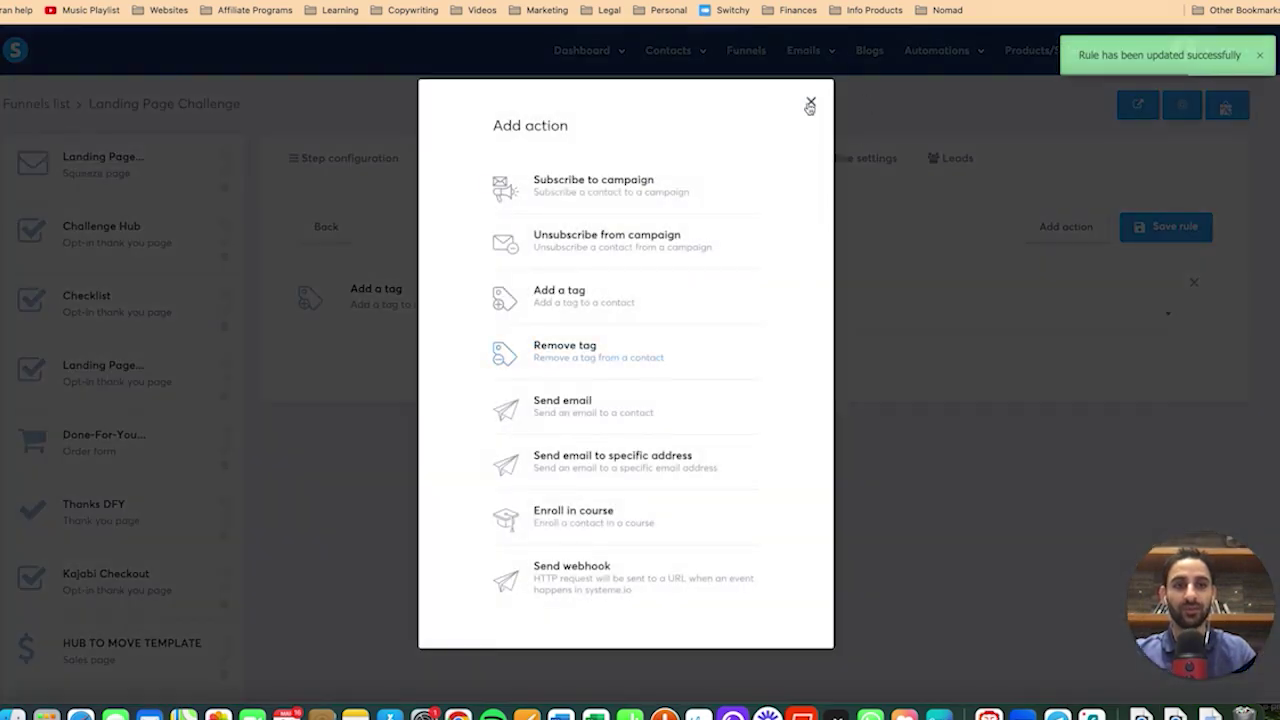
click(810, 104)
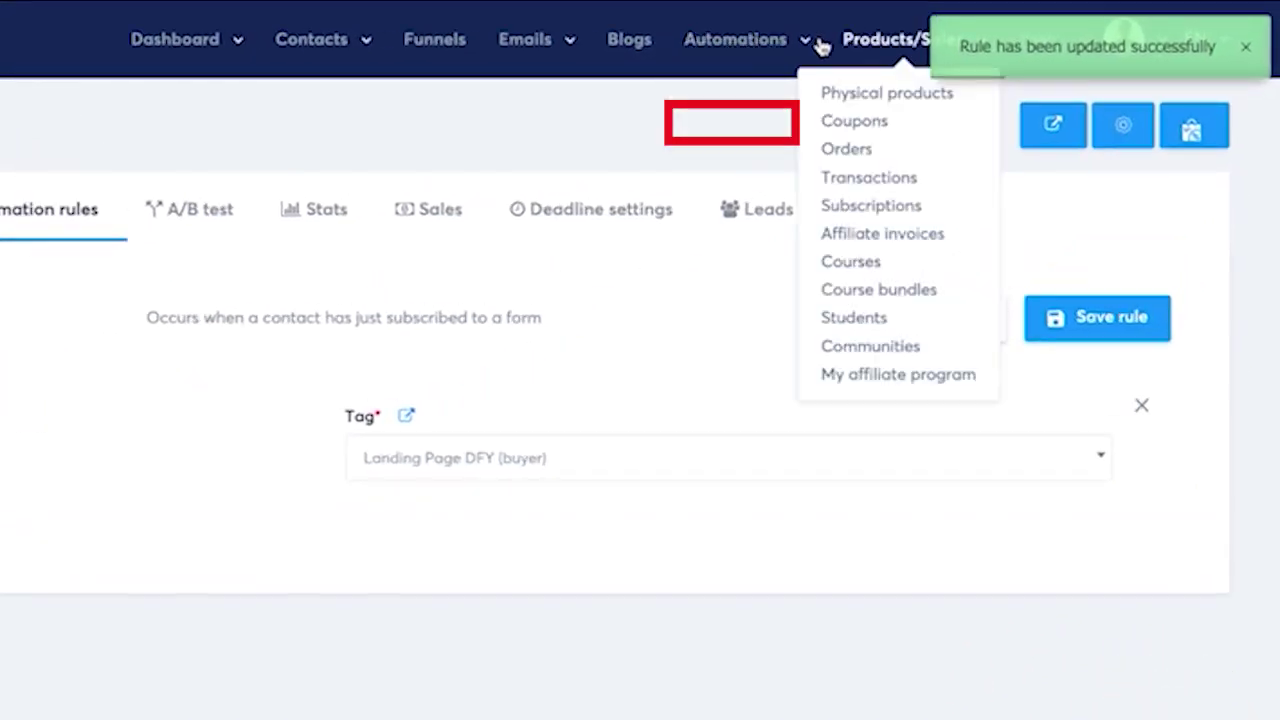
mouse_move(936, 50)
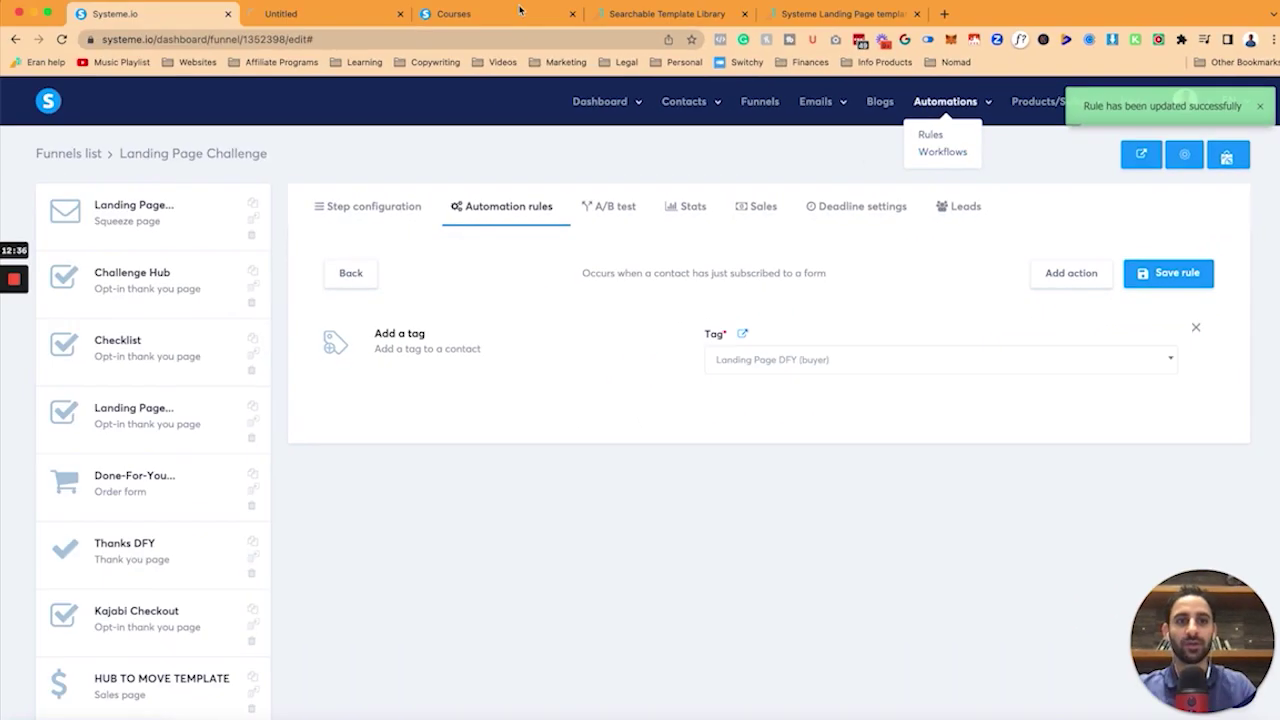
click(733, 122)
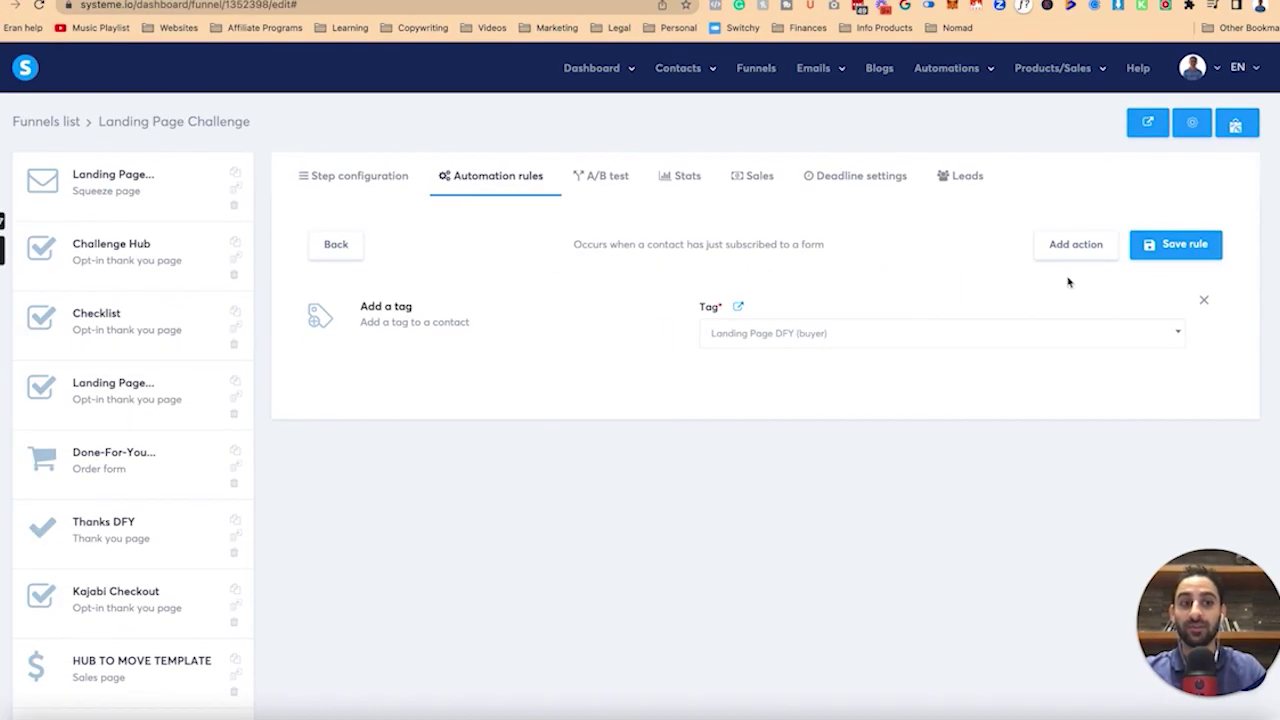
Add a Send email action with a new email titled 'Landing Page Challenge'.
click(1078, 247)
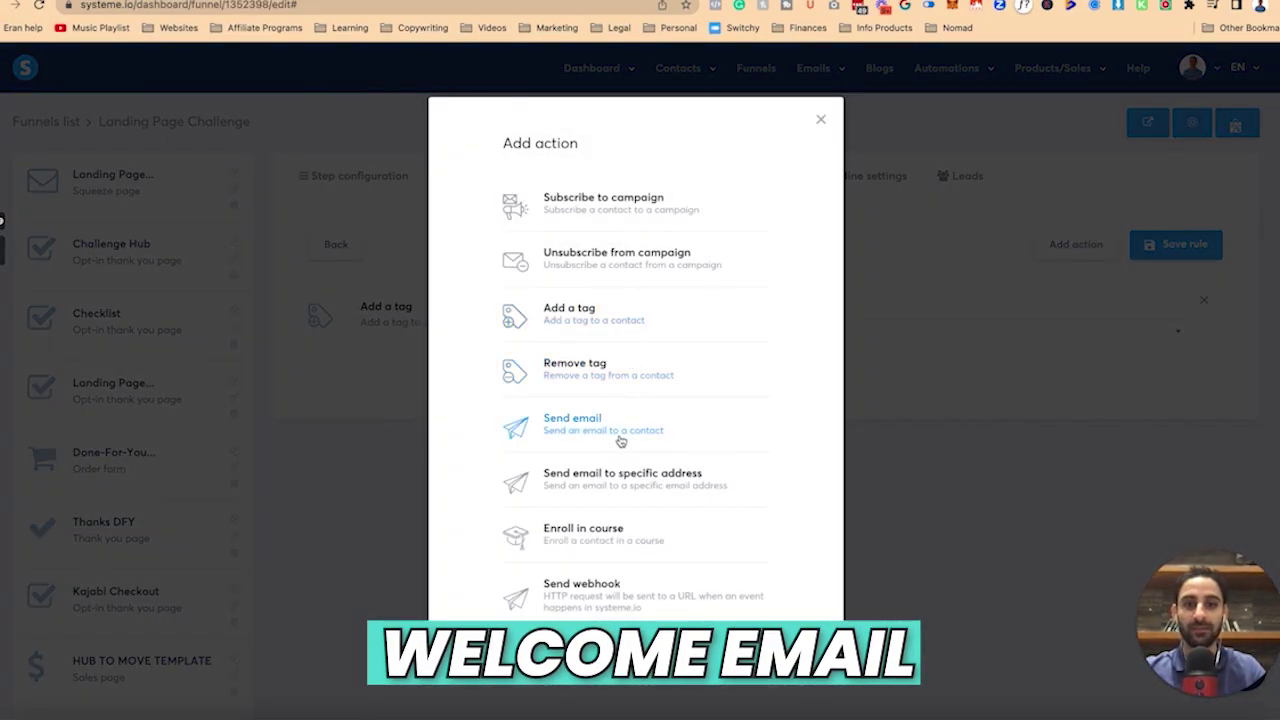
click(621, 440)
click(762, 333)
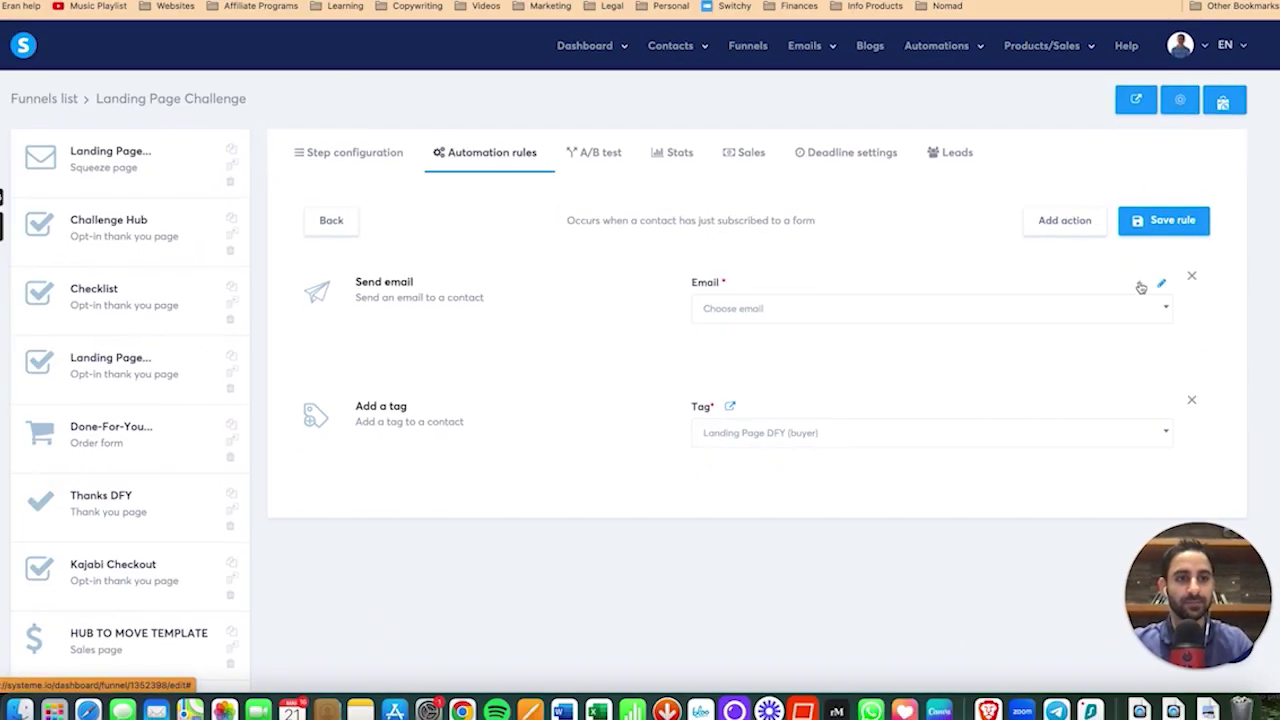
click(1098, 254)
text(Landing Page Challenge (DFY version) 🎉)
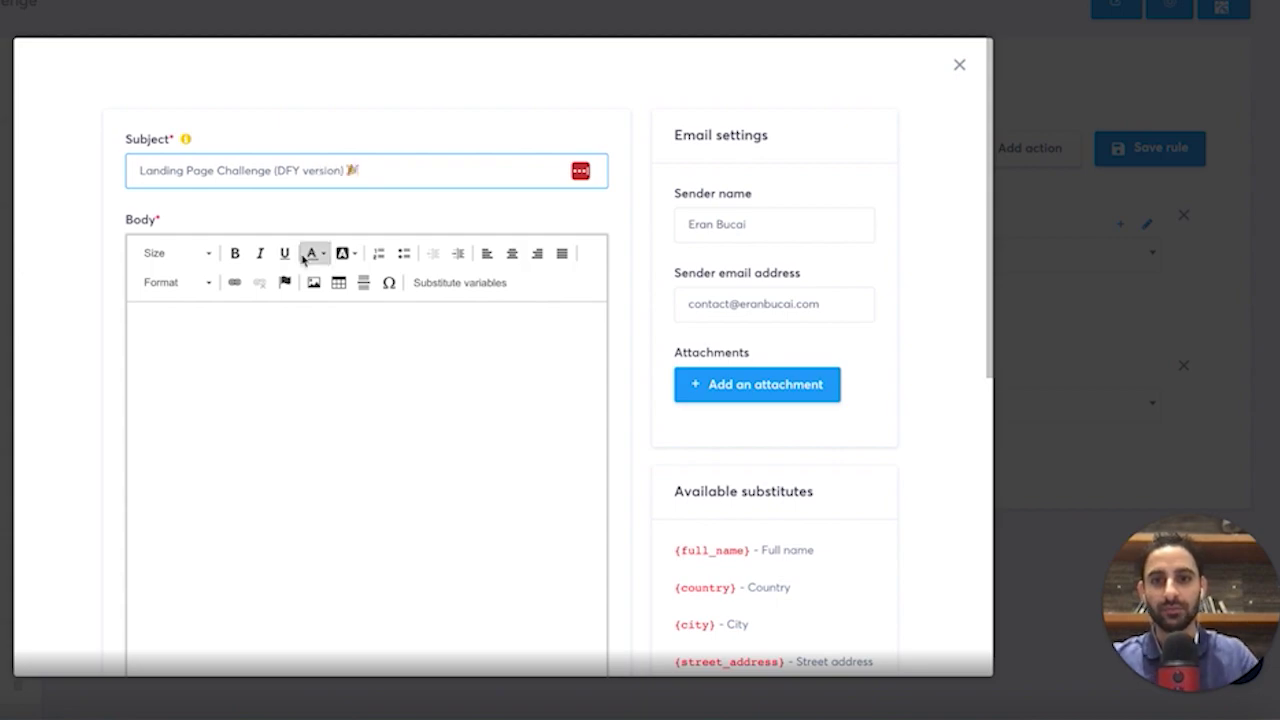
Start the email body with 'Hey {first_name}' using the substitute variables.
key(Tab)
text(Hey)
click(460, 282)
click(432, 261)
click(428, 283)
click(651, 425)
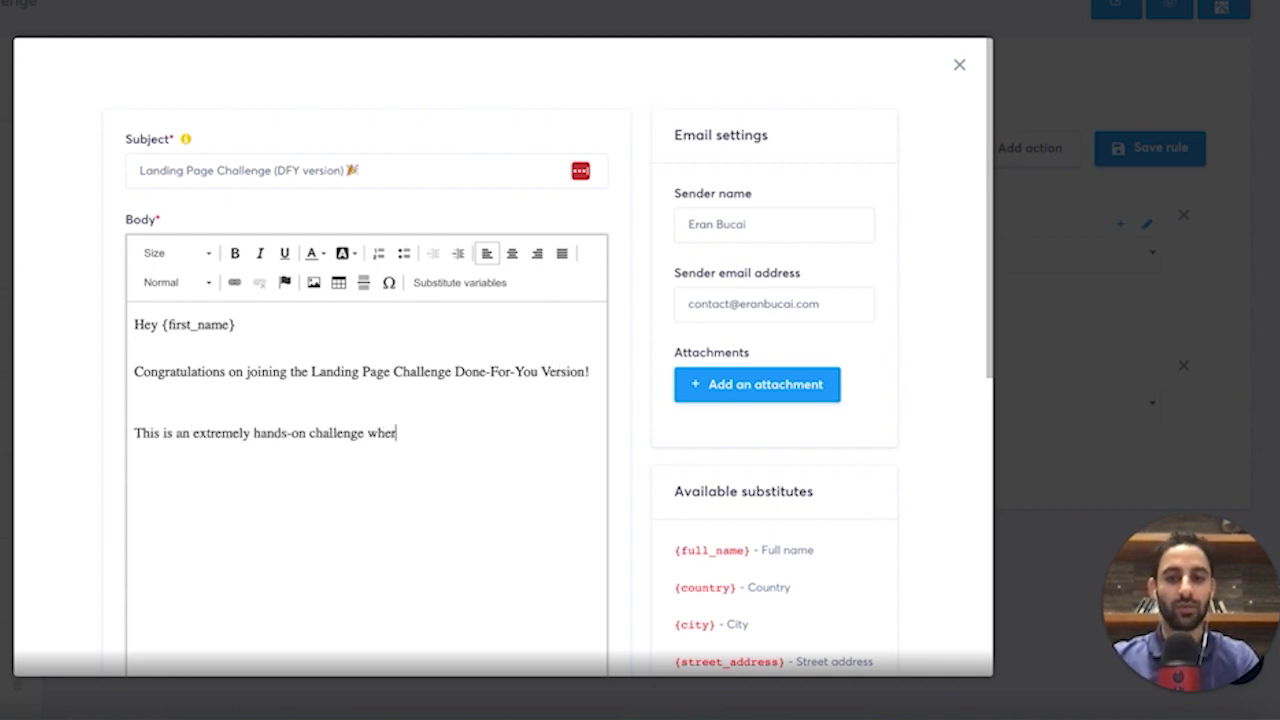
Write the list-builder intro, the check-your-login-details paragraph, and the login page link.
text(my tea)
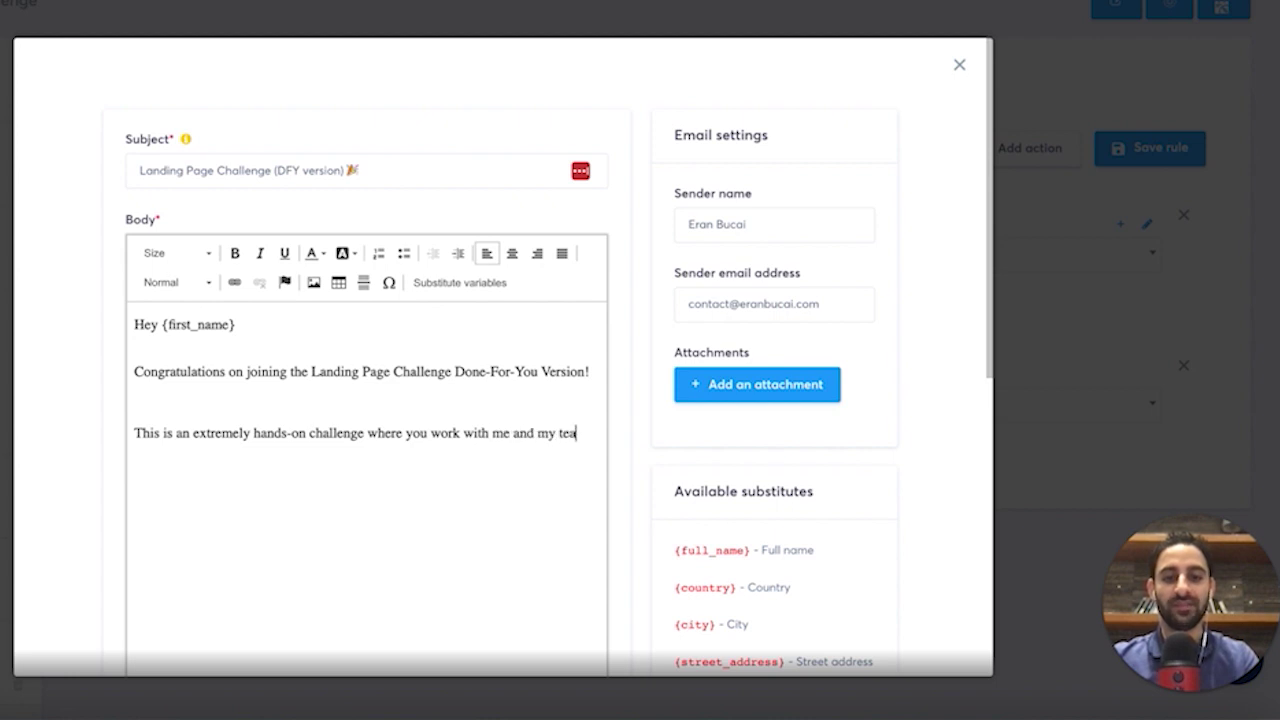
text(m to get your list bui)
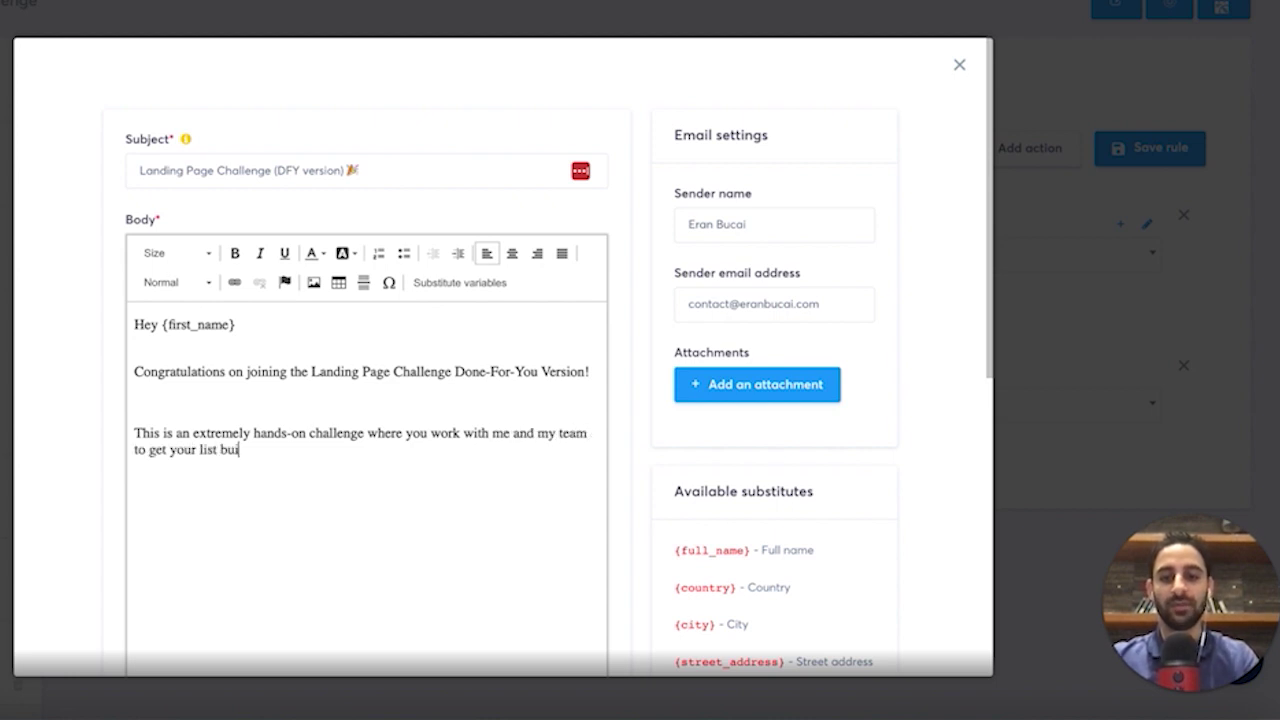
text(lder done!)
key(Return)
text(Please go a)
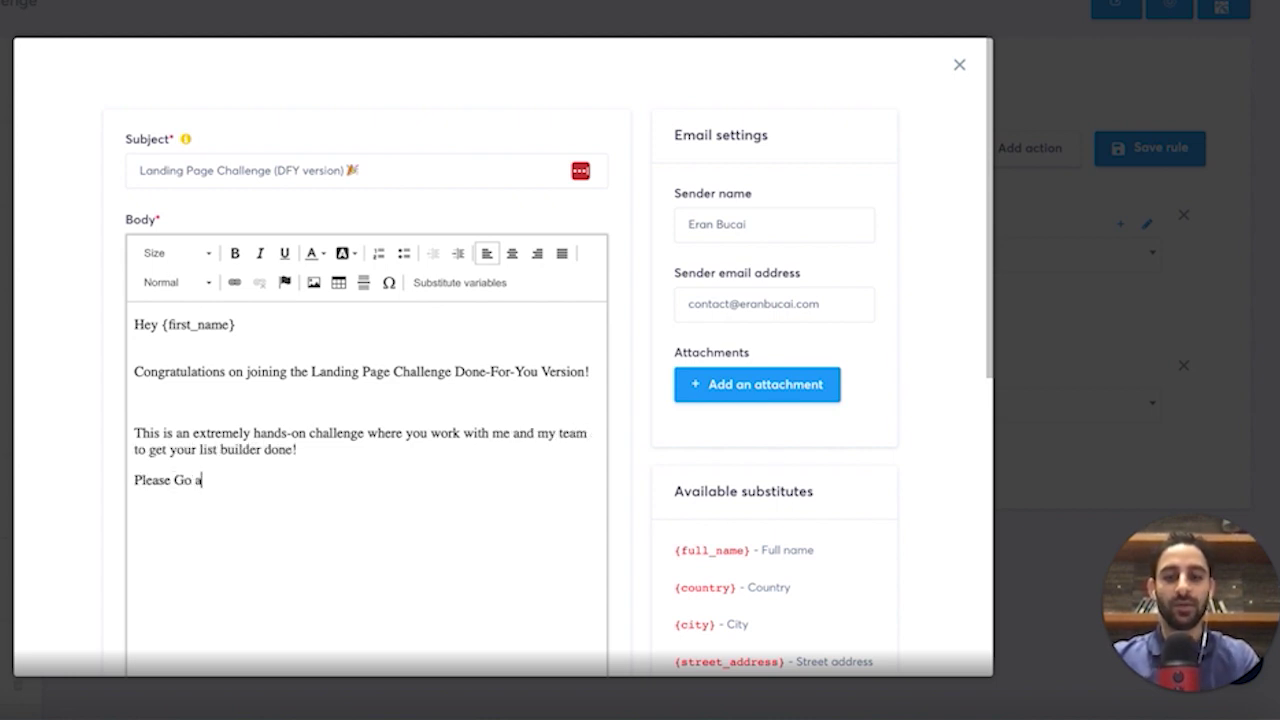
text(head and check the login details)
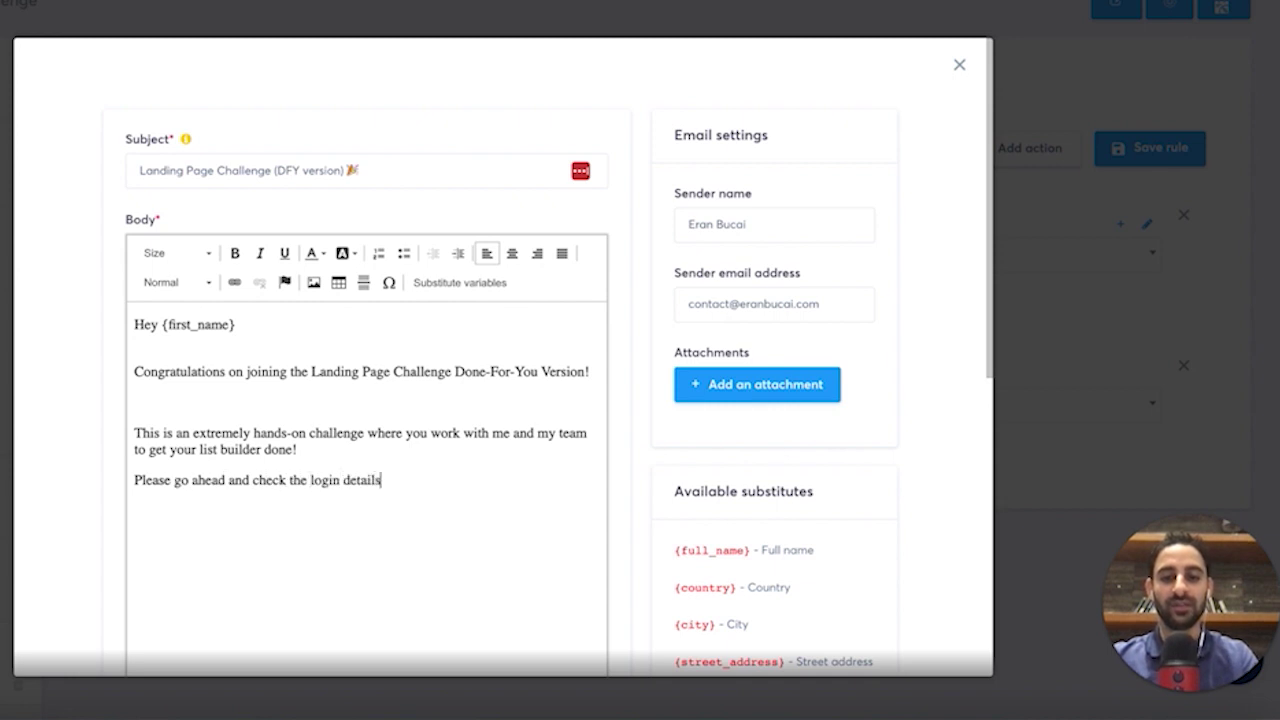
text( (you whould've received another email with that).)
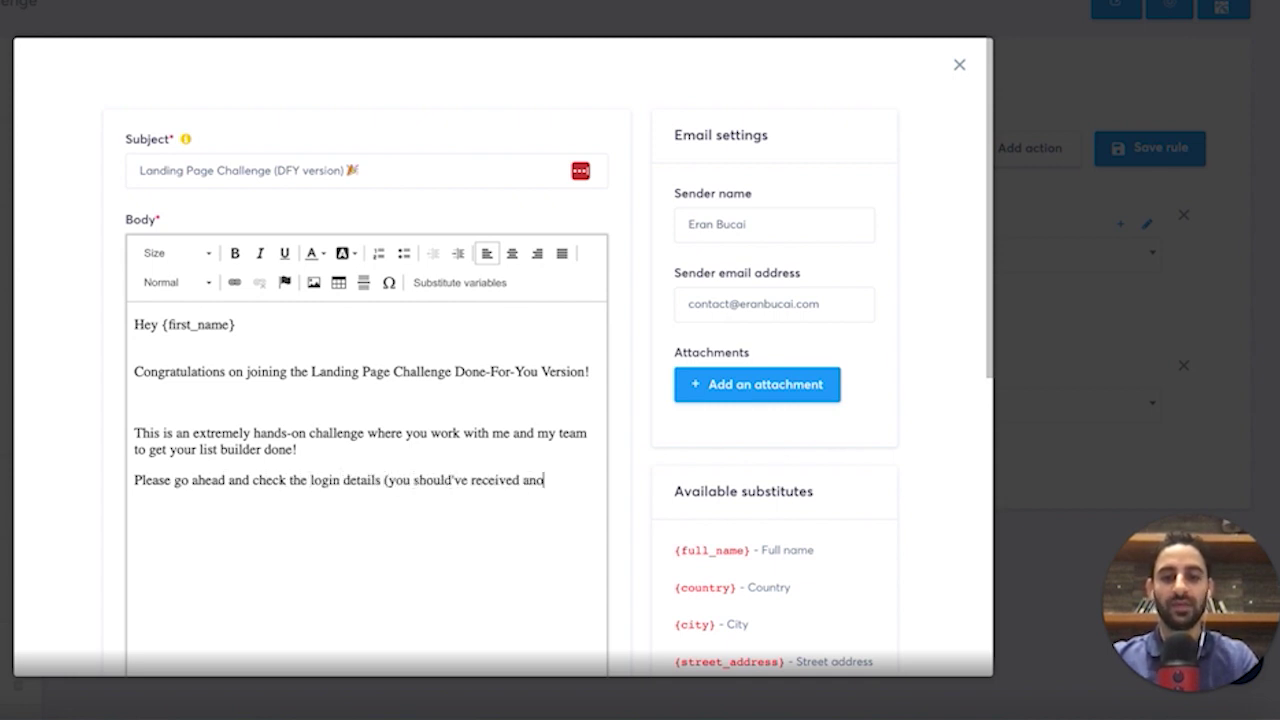
key(Return)
text(You can always login by going to this )
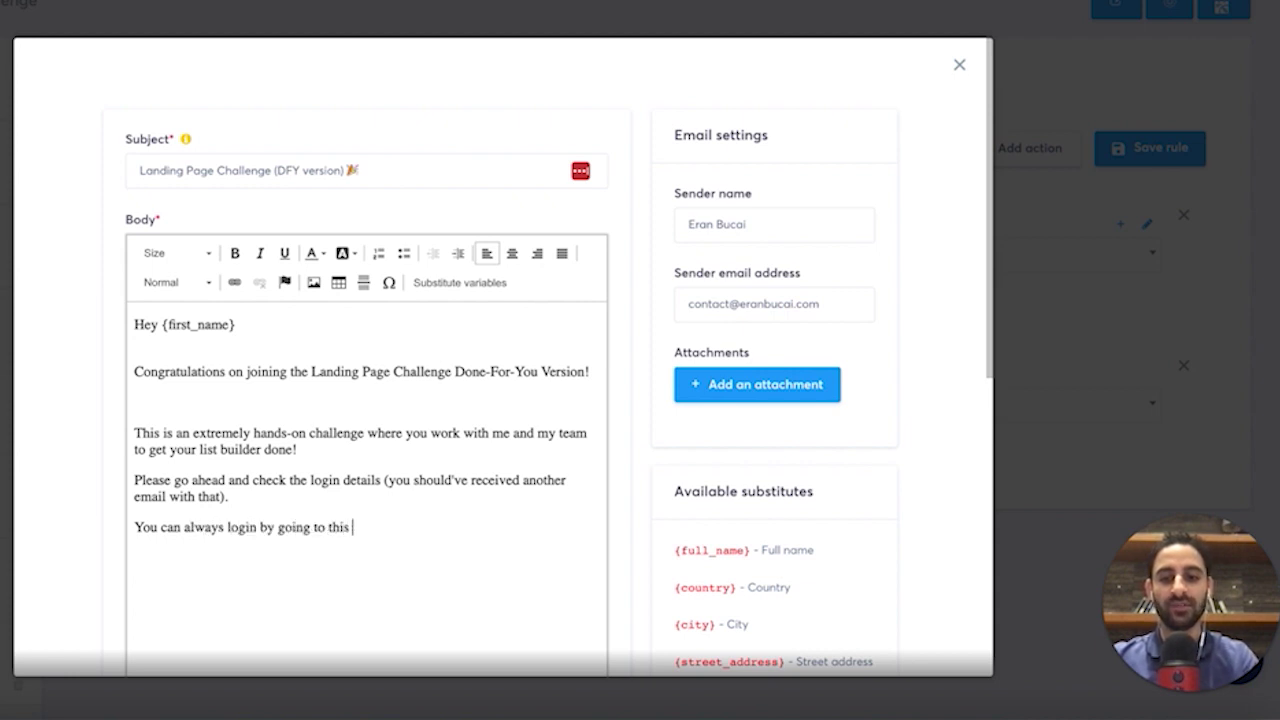
text(page: eran.link/lo)
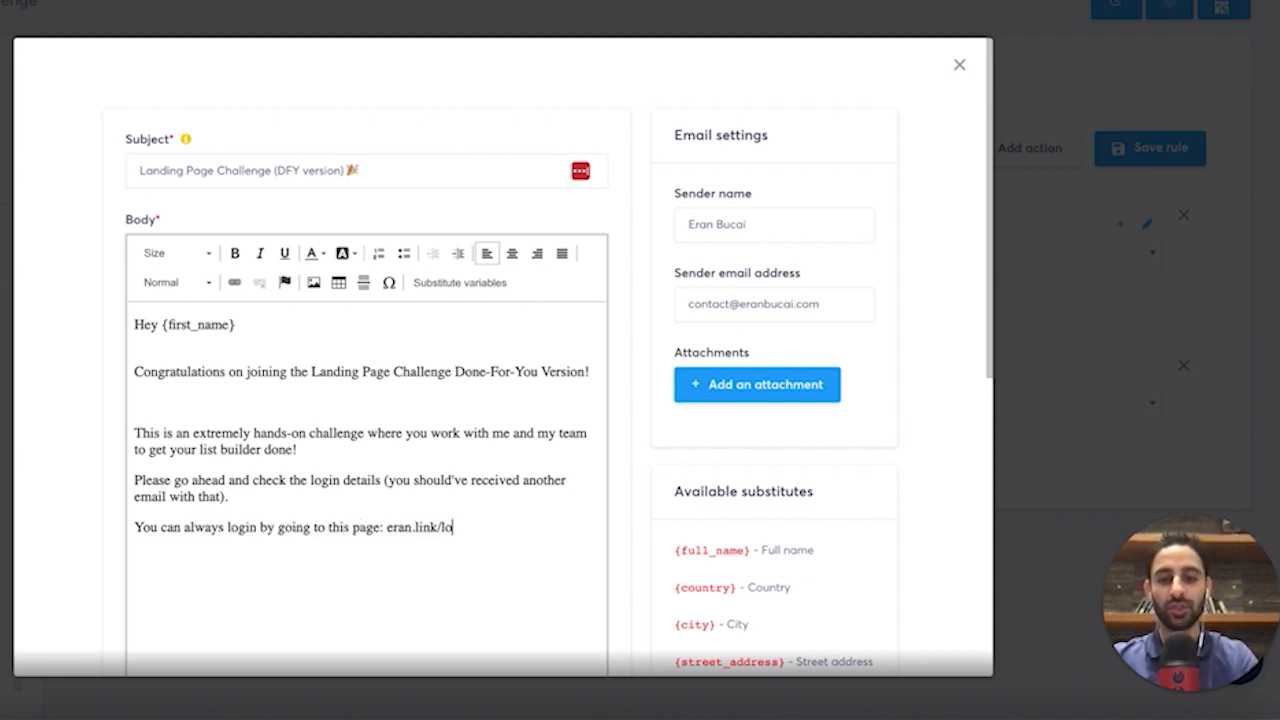
text(gin)
key(Return)
List the first two steps: book a call with the virtual assistant and pick your platform via the lesson.
text(The first two steps fo)
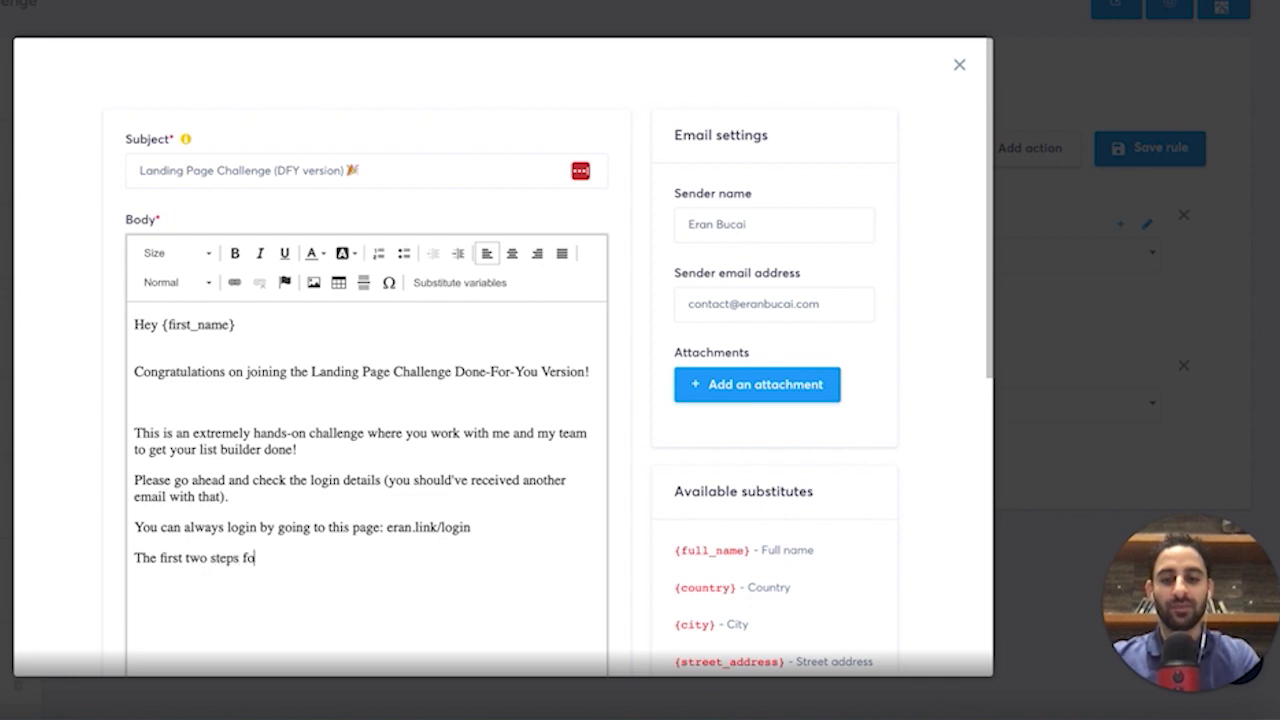
text(r you are: (1) Book a time )
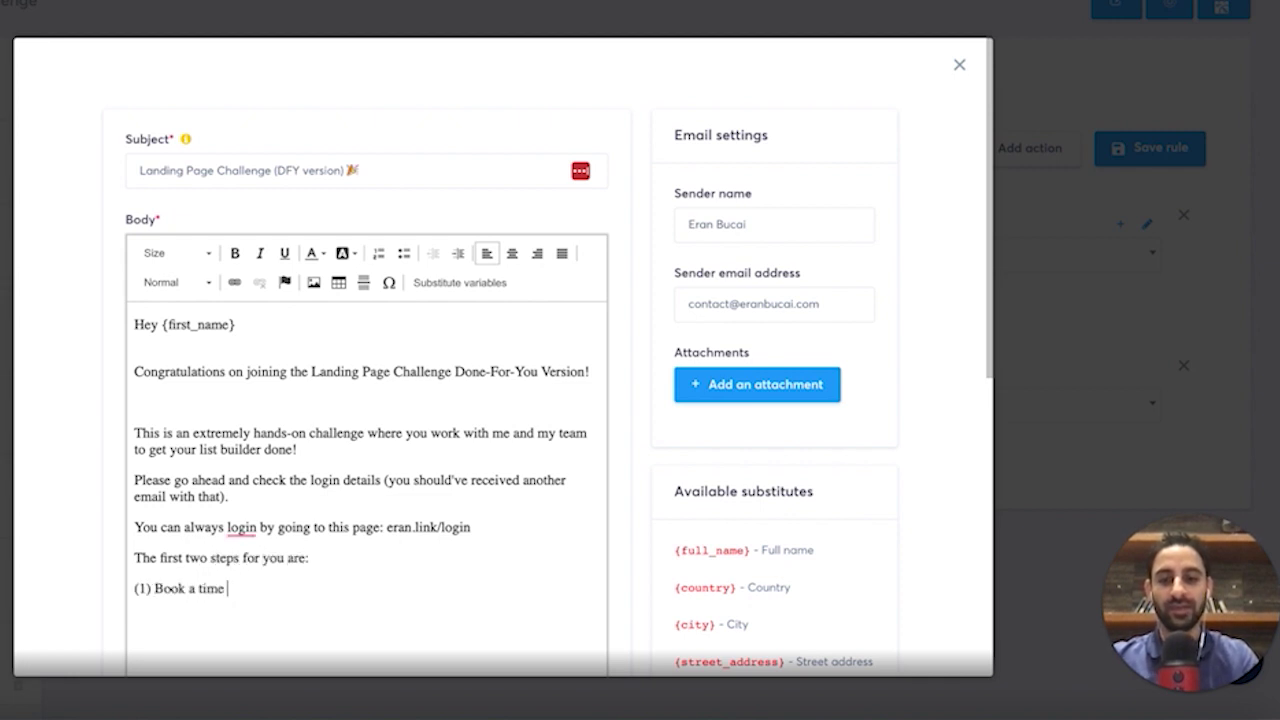
text(with my virtual assistant for your onboarding)
key(Return)
text((2) Pick your platform in case you haven't alrea)
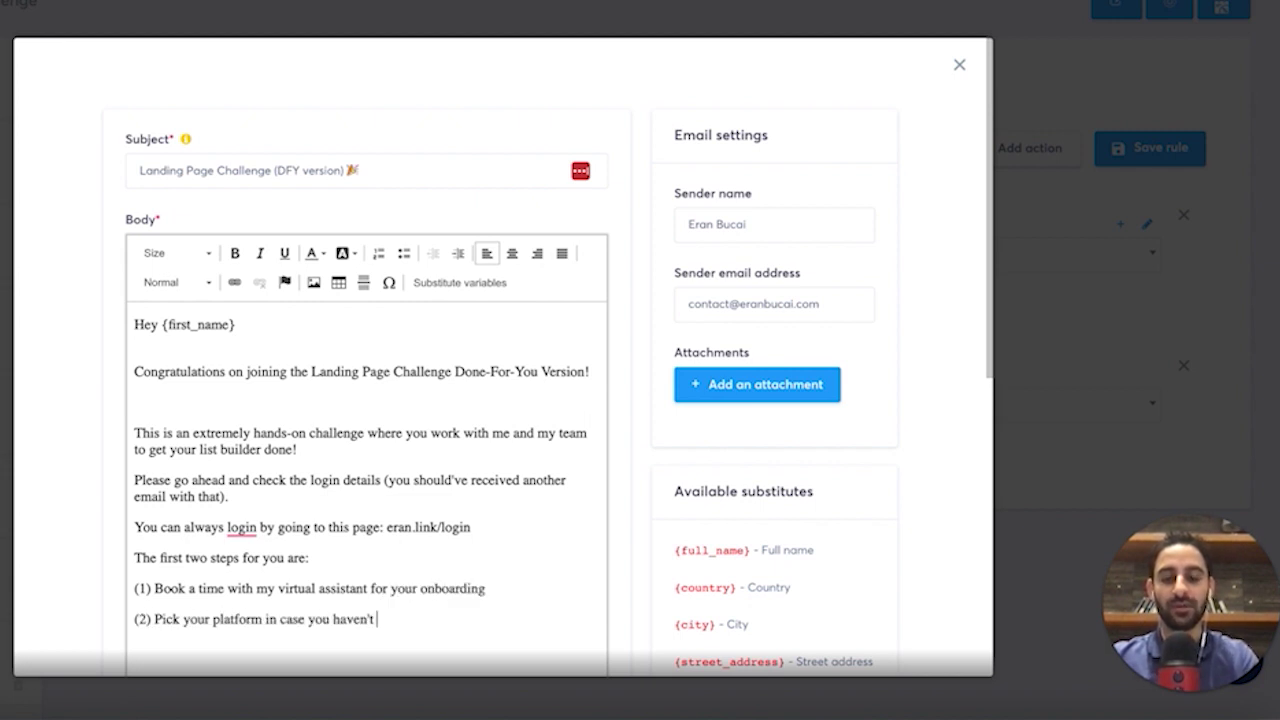
text(her)
text(e to do)
text(that)
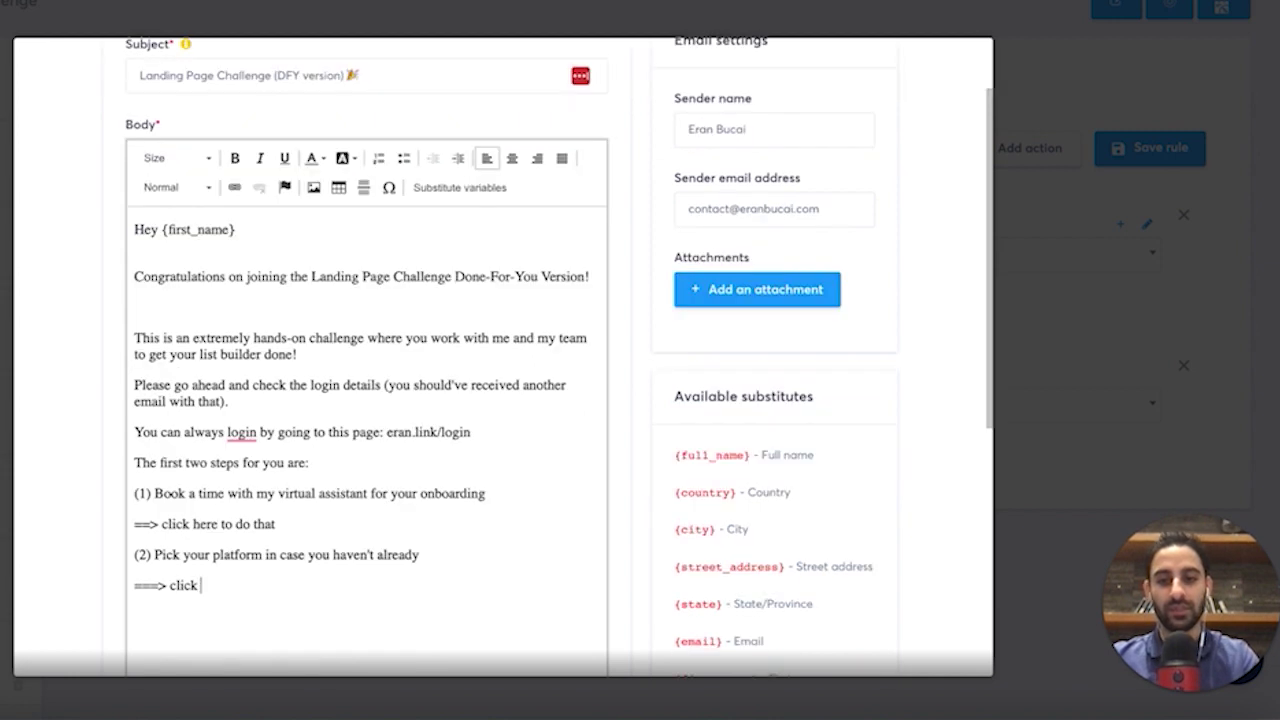
text(to go to the lesson)
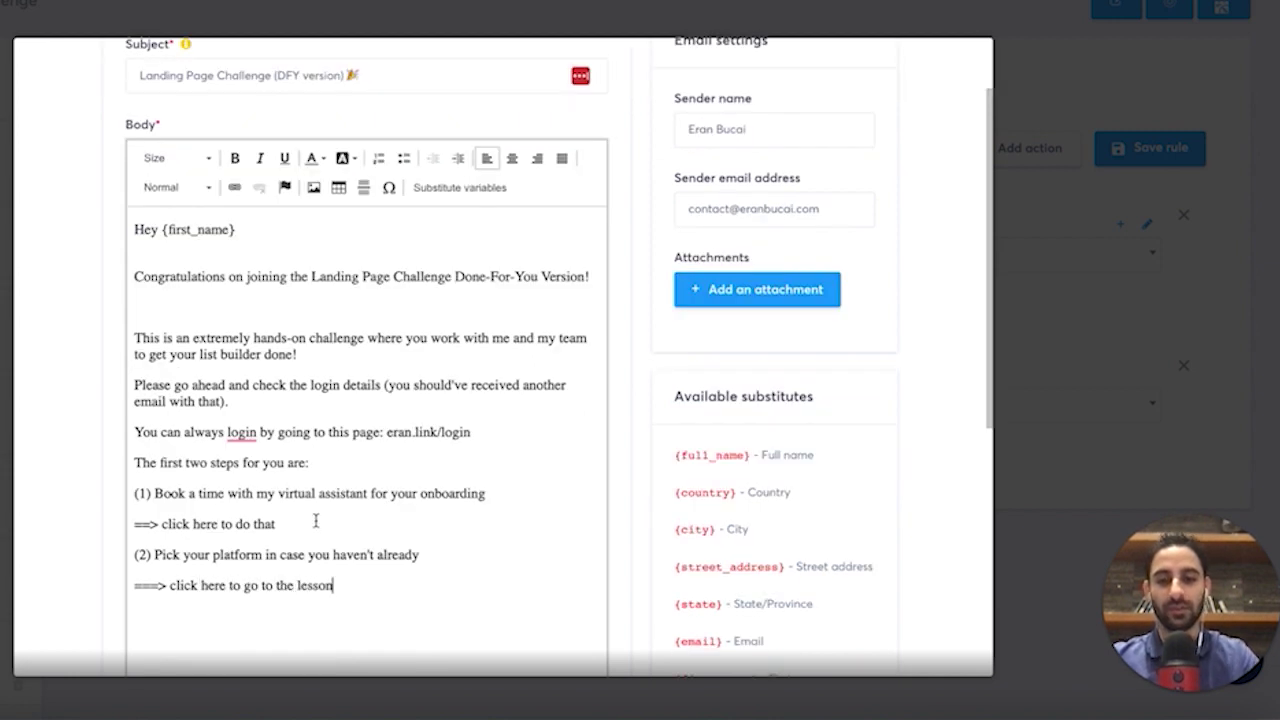
drag(300, 521, 236, 521)
key(BackSpace)
text(book a call)
Add the reply request, an accessibility note and signature, and correct 'Pleaase' to 'Please'.
click(134, 616)
text(Pleaase reply to this email to let me know you received it.)
key(Return)
text(I am extremely accessi)
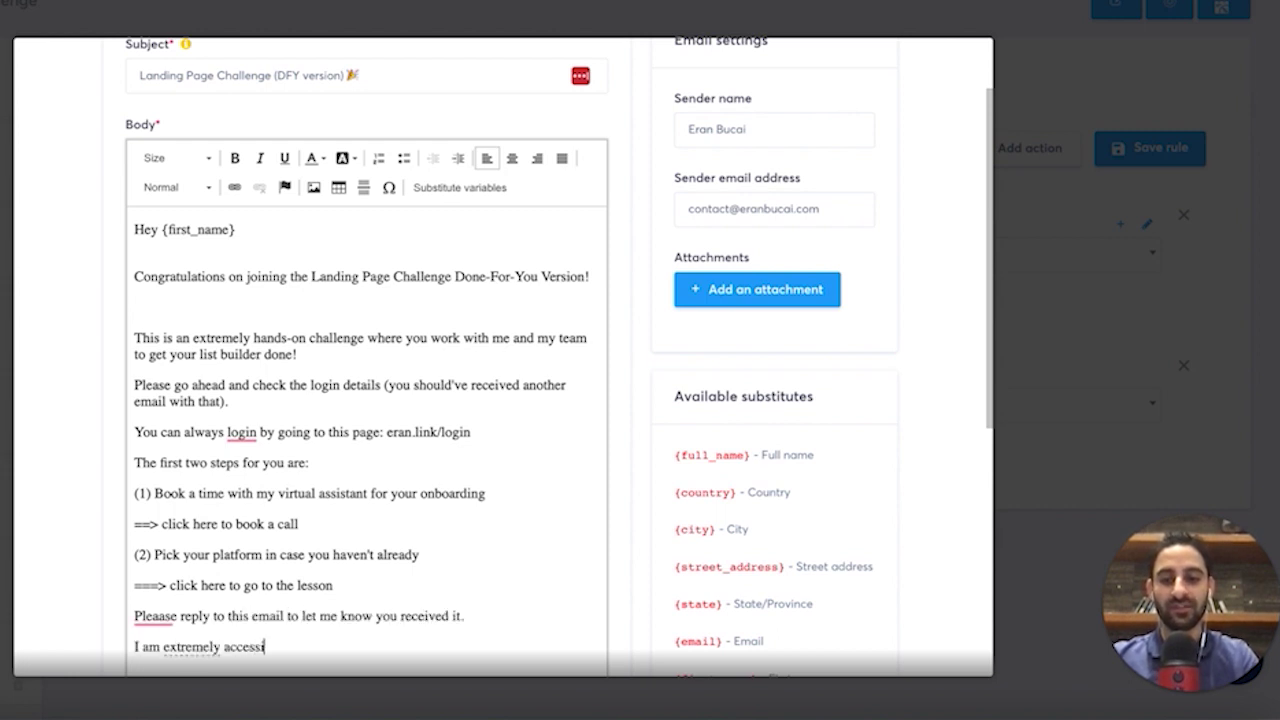
text(ble and would love to hear from you)
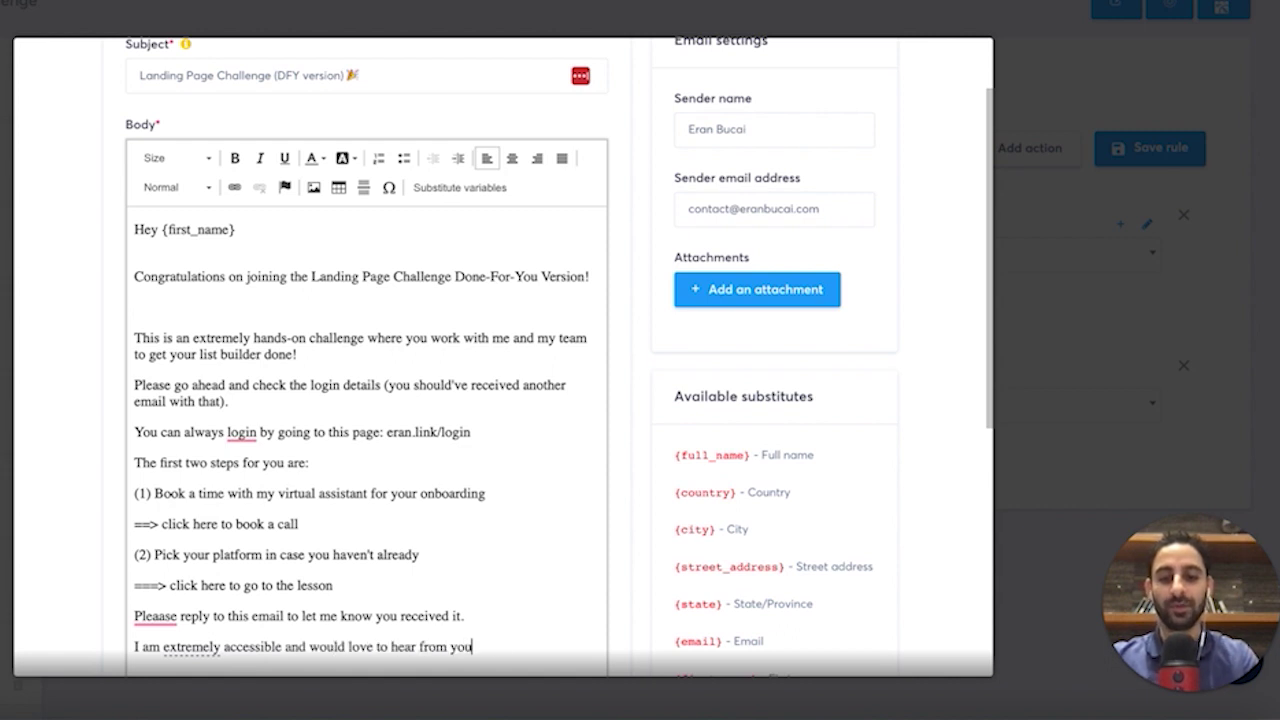
text( and get to know you and your business on a more personal level.)
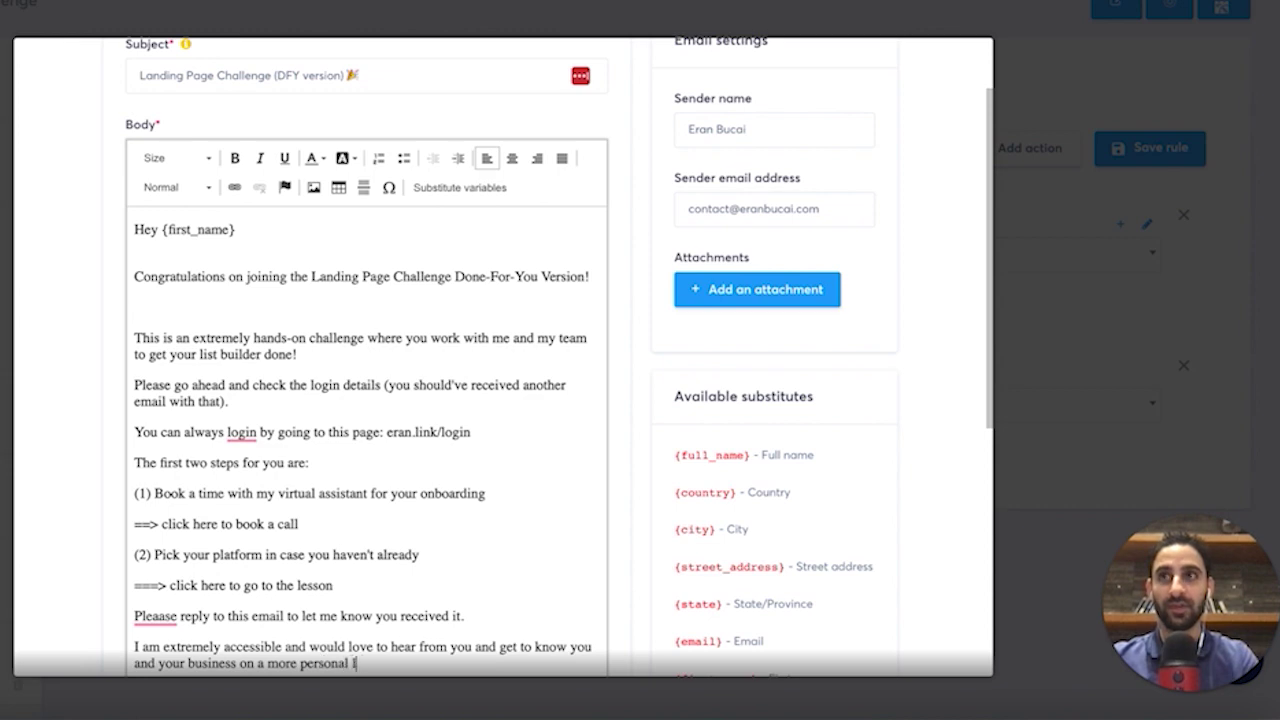
key(Return)
text(Eran Bucai)
click(155, 590)
click(157, 466)
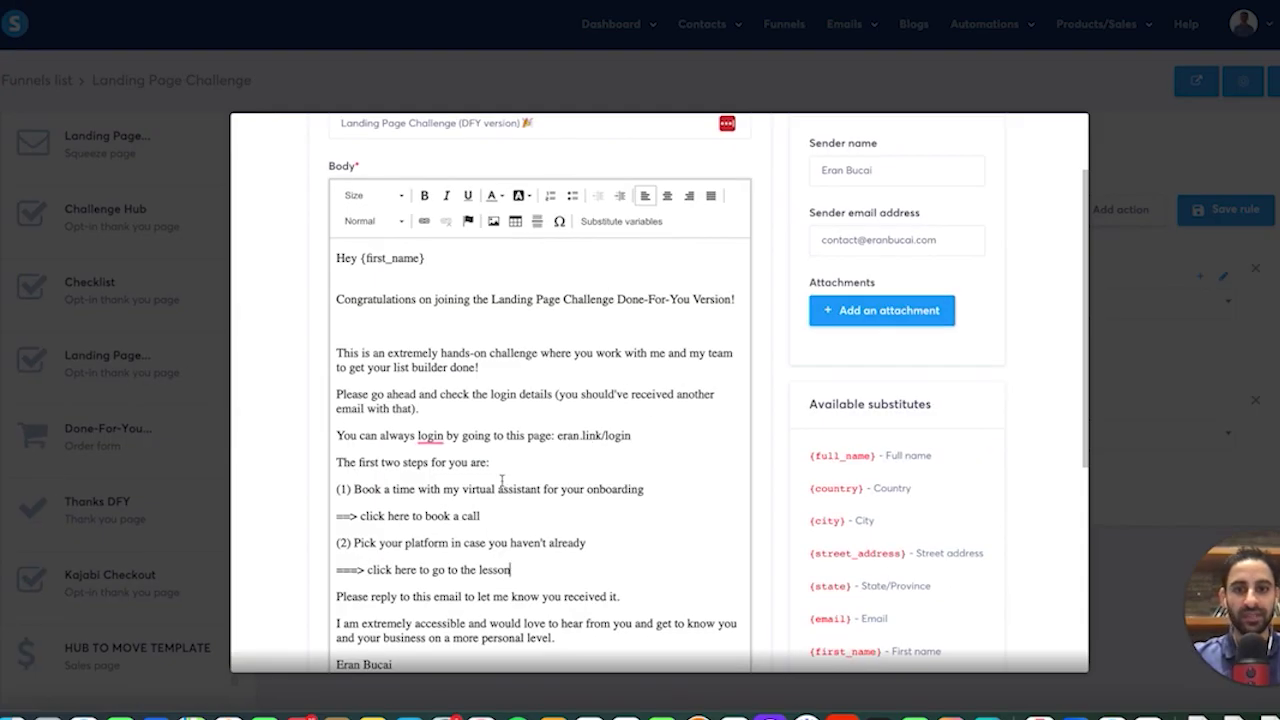
Link 'click here to go to the lesson' to the pasted lesson URL and save the email.
drag(512, 569, 340, 566)
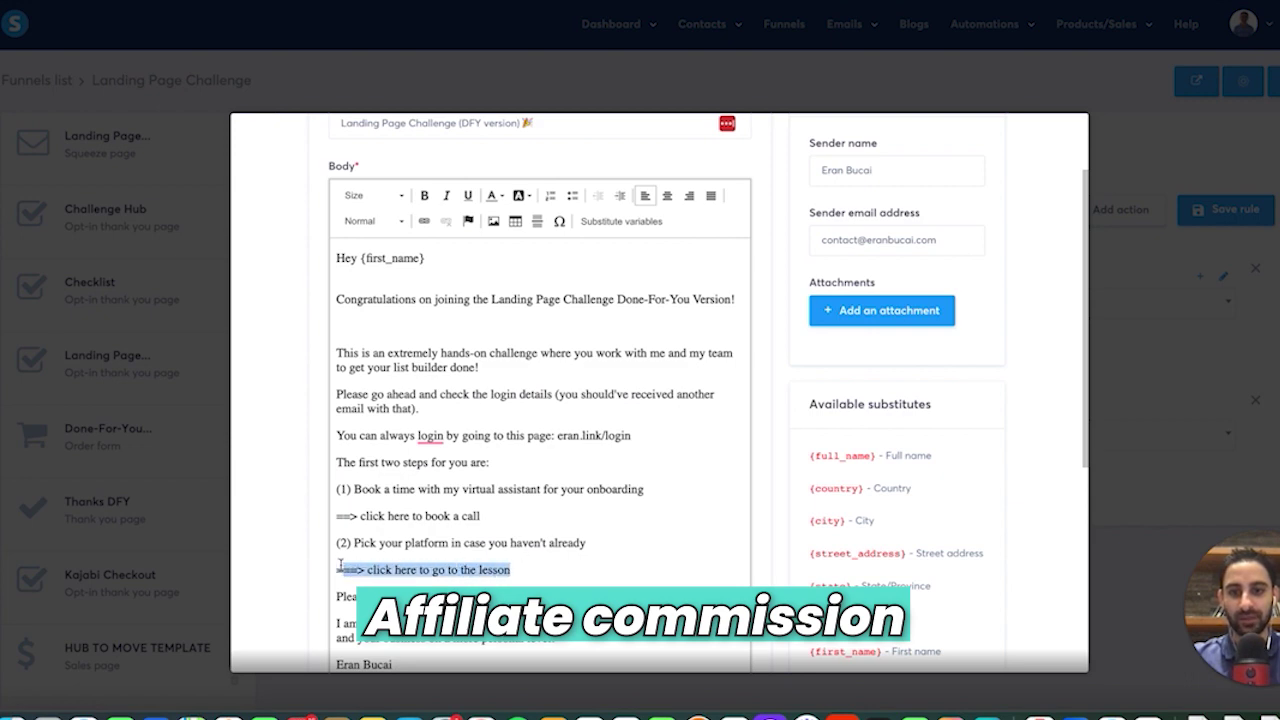
click(424, 221)
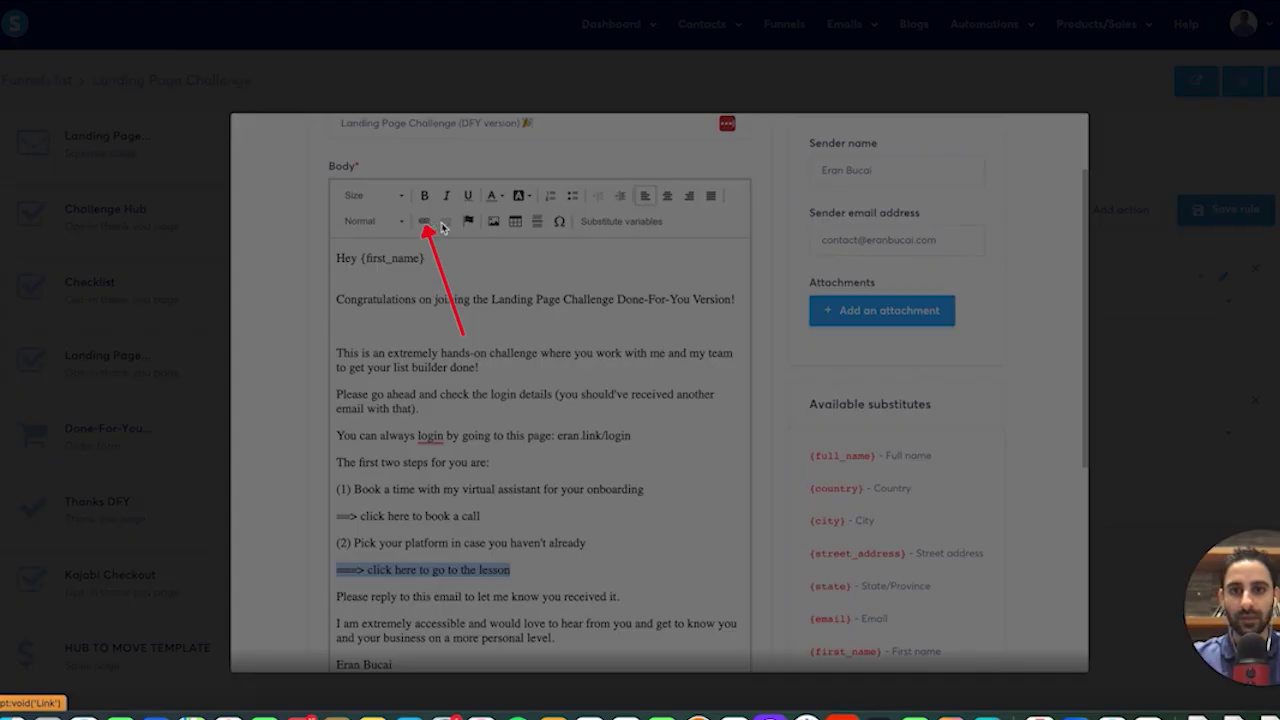
key(ctrl+v)
click(808, 485)
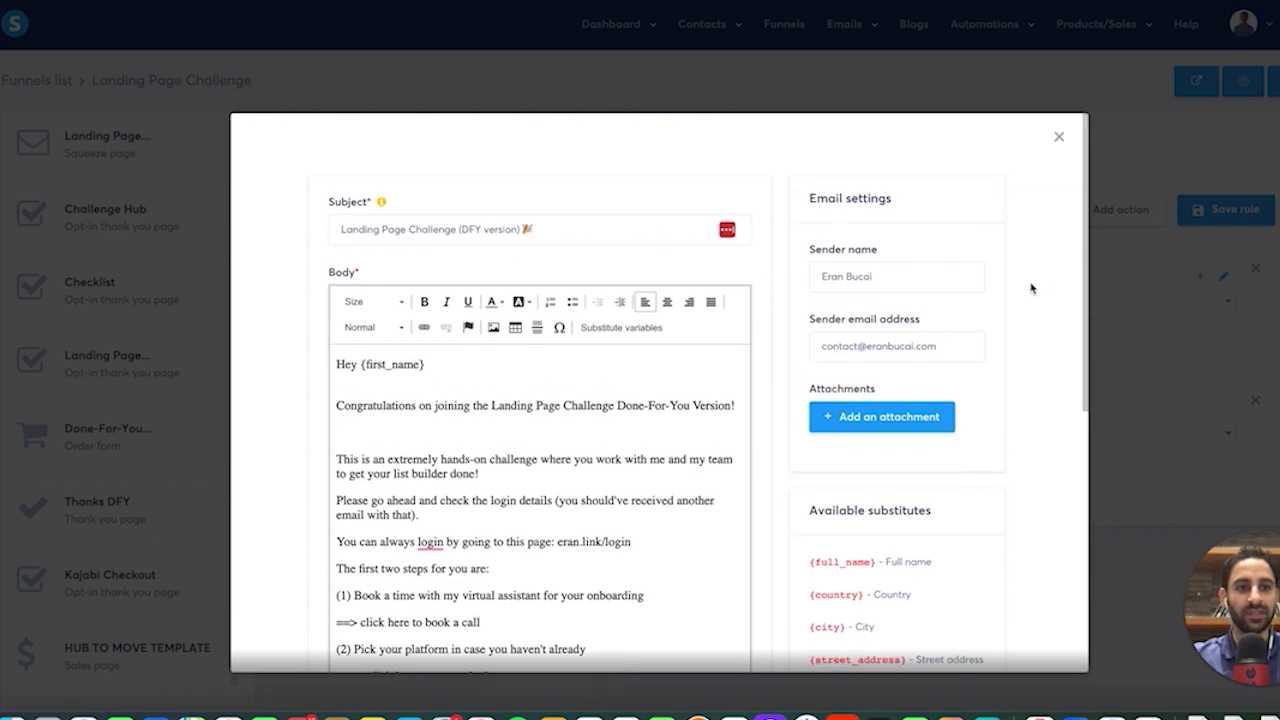
scroll(1000, 320, down, 5)
click(953, 620)
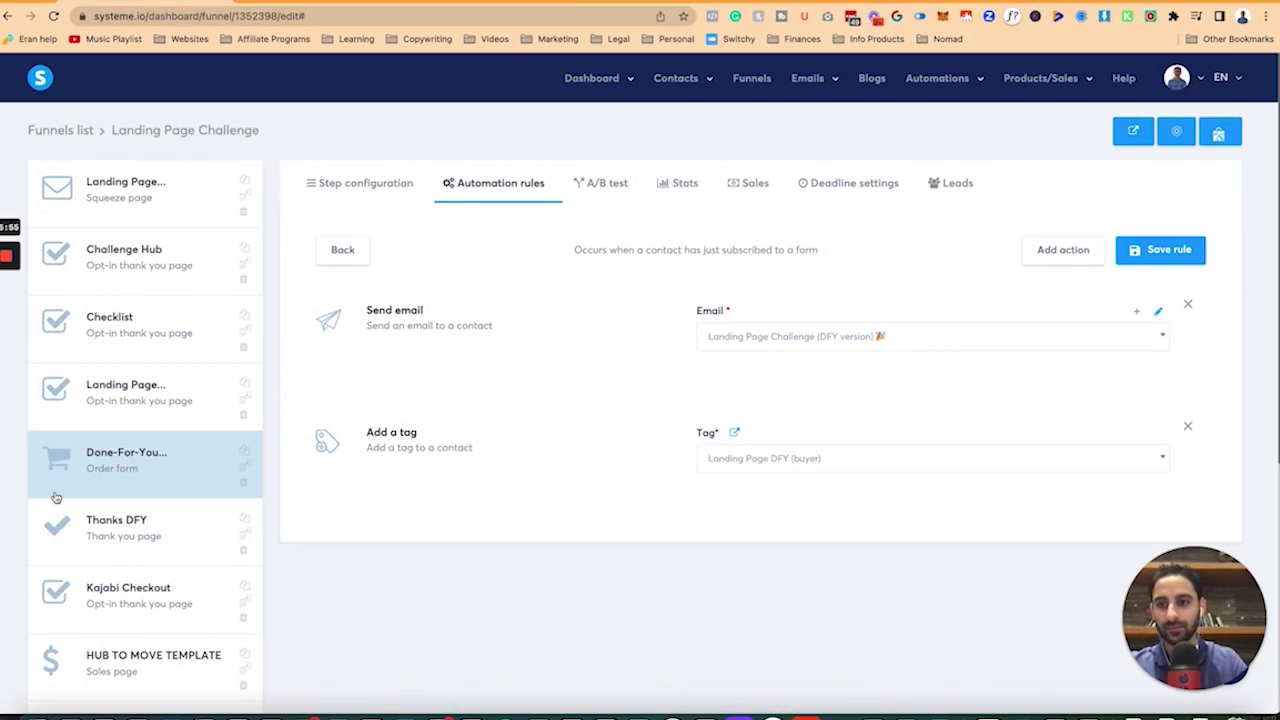
scroll(125, 629, down, 1)
Rename the copied step 'Thanks DFY (Courses That We Love Bundle)' and update its URL path.
scroll(125, 629, down, 4)
click(137, 551)
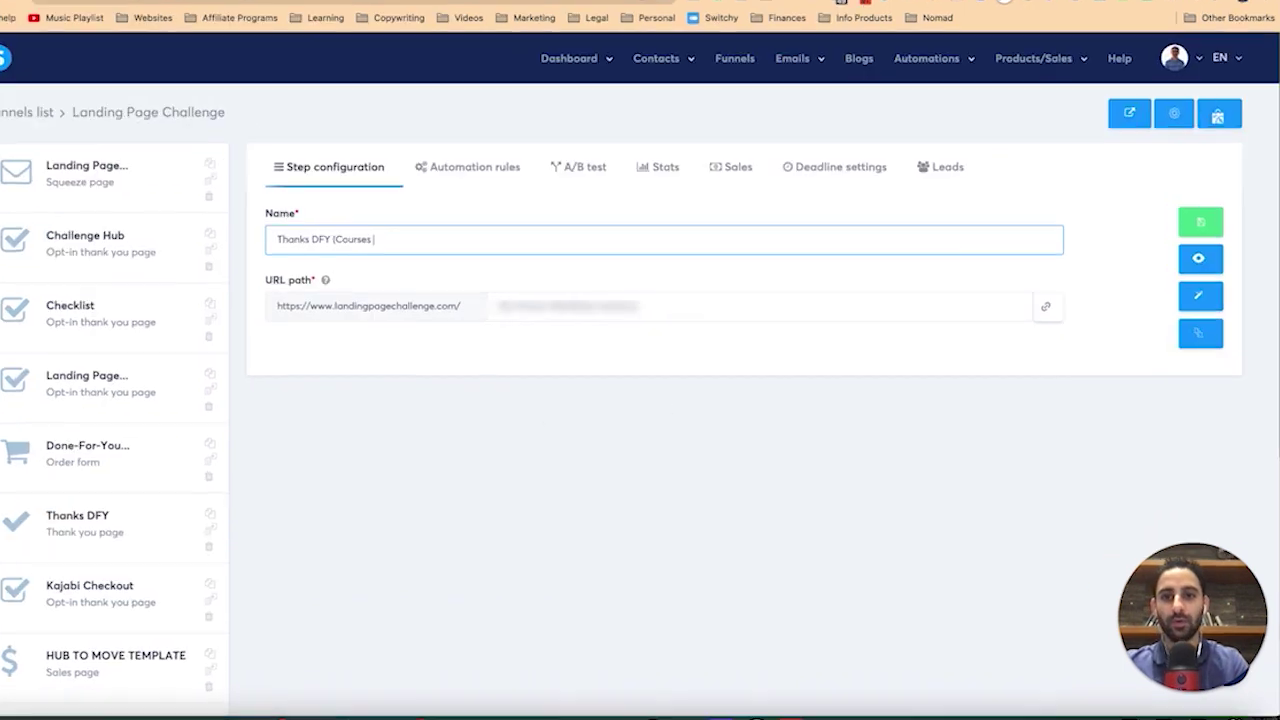
text(That We Love Bundle))
click(546, 240)
text(s)
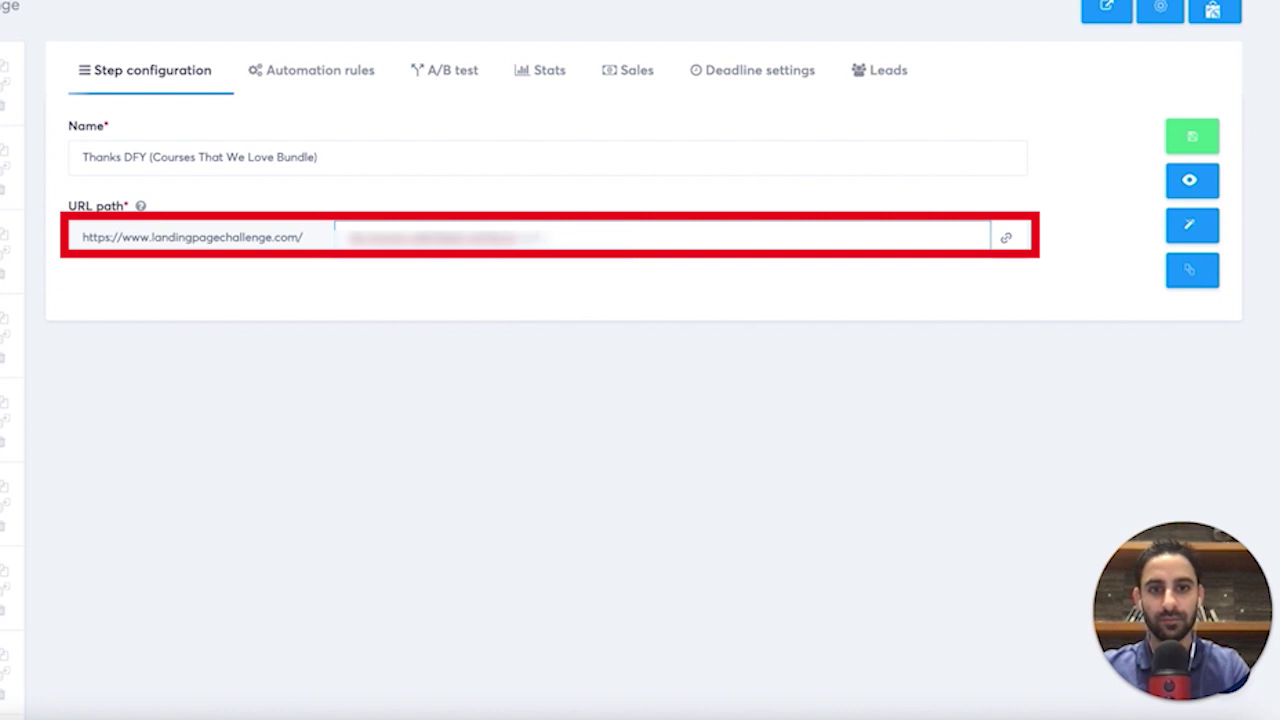
text(-courses-that-we-love-bundle)
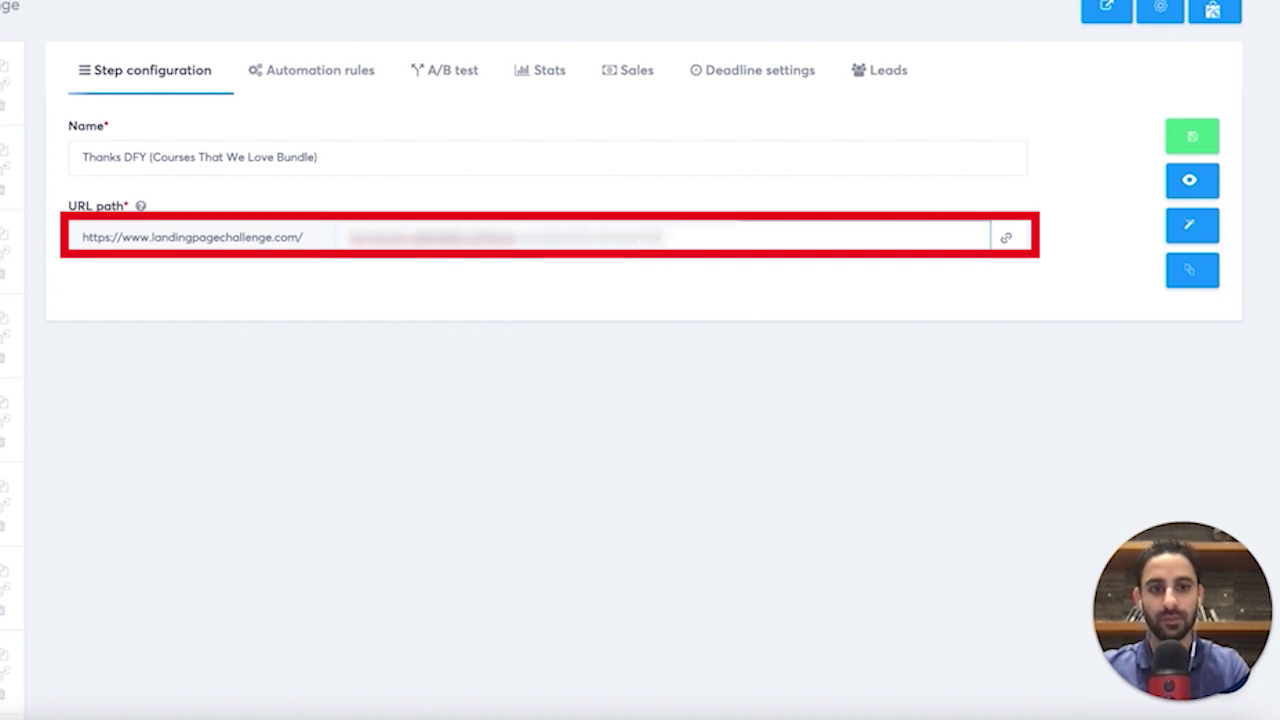
text(-thanks-dfy-rn2000)
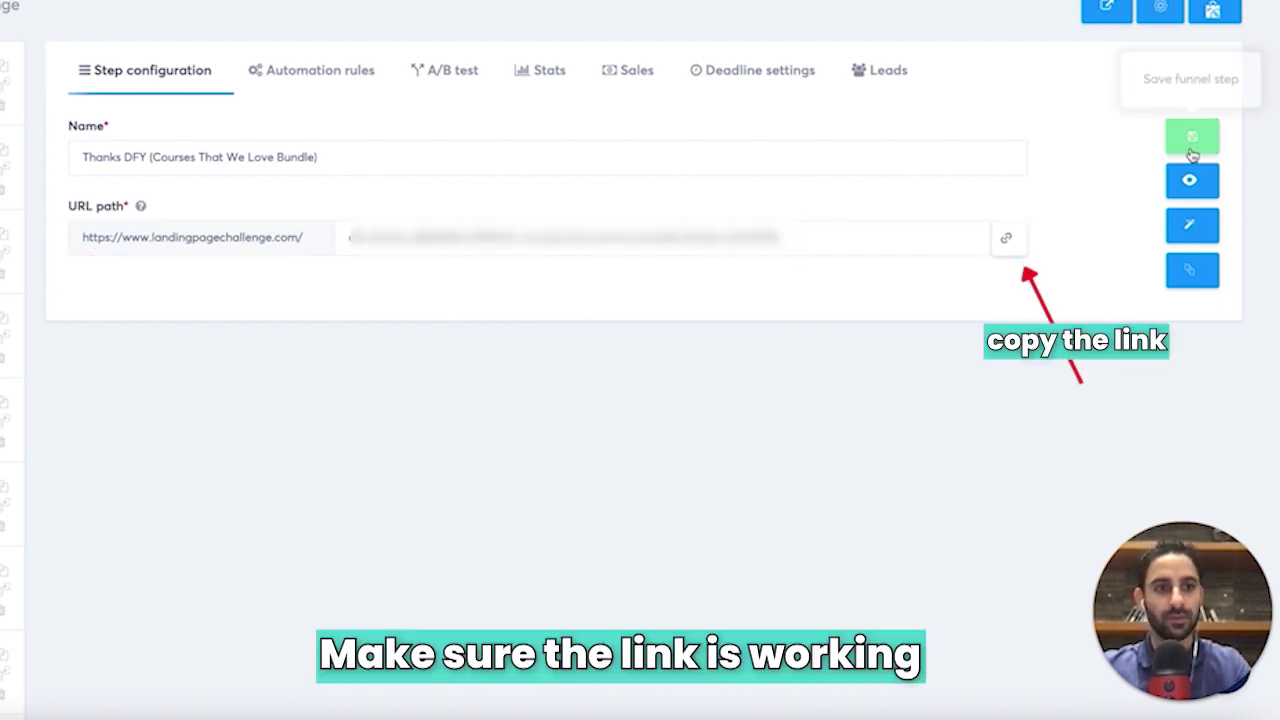
Load the thank-you step's link in a new tab to confirm it works, then select the squeeze page step.
click(1019, 243)
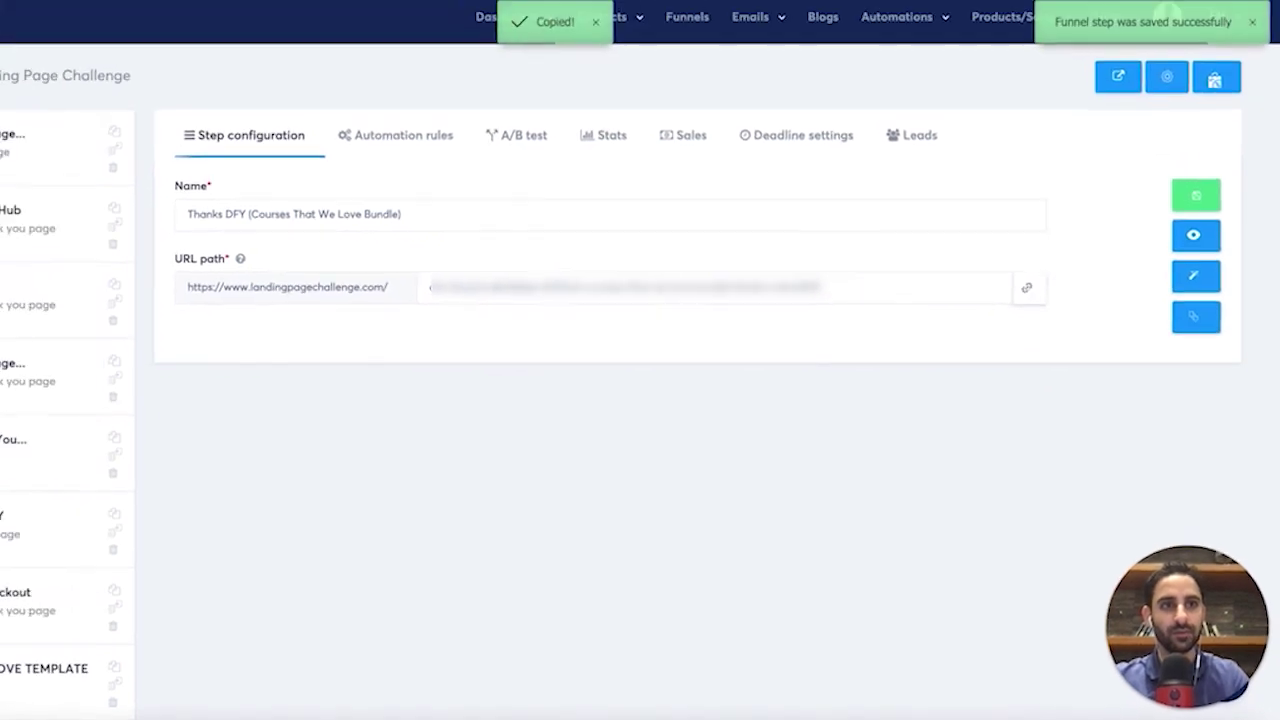
key(super+t)
key(super+v)
key(Return)
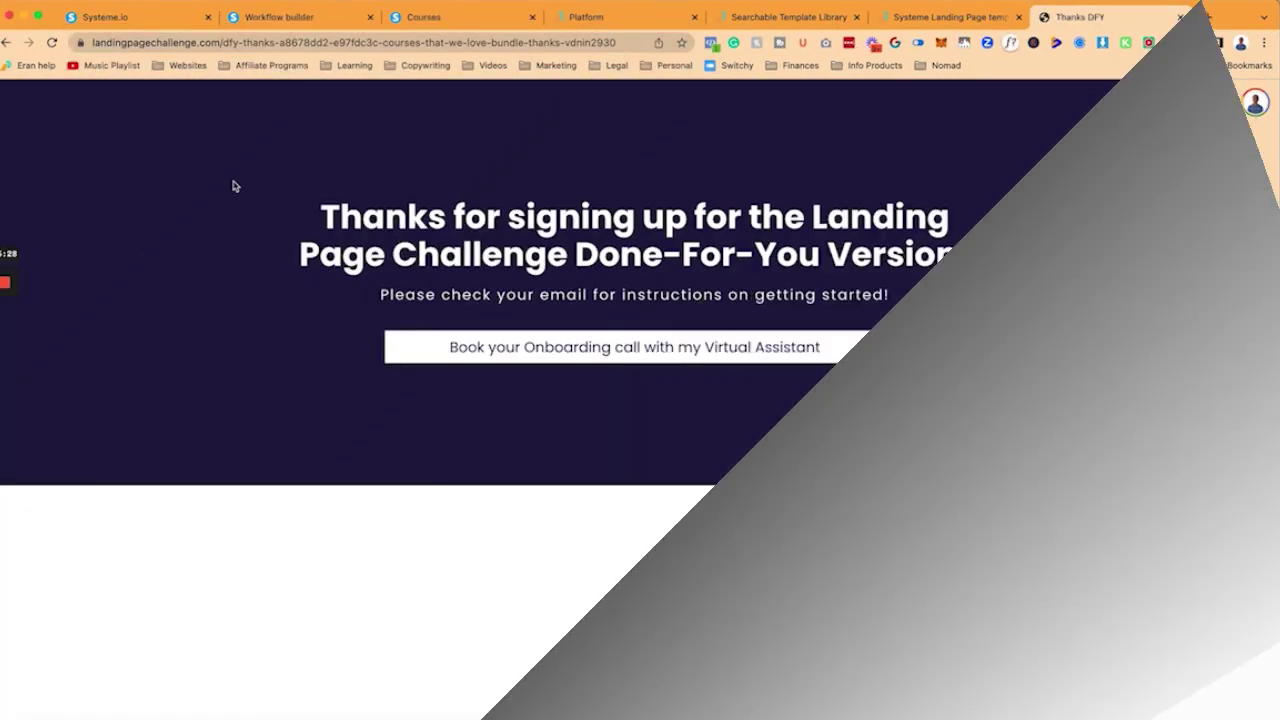
click(122, 18)
click(152, 482)
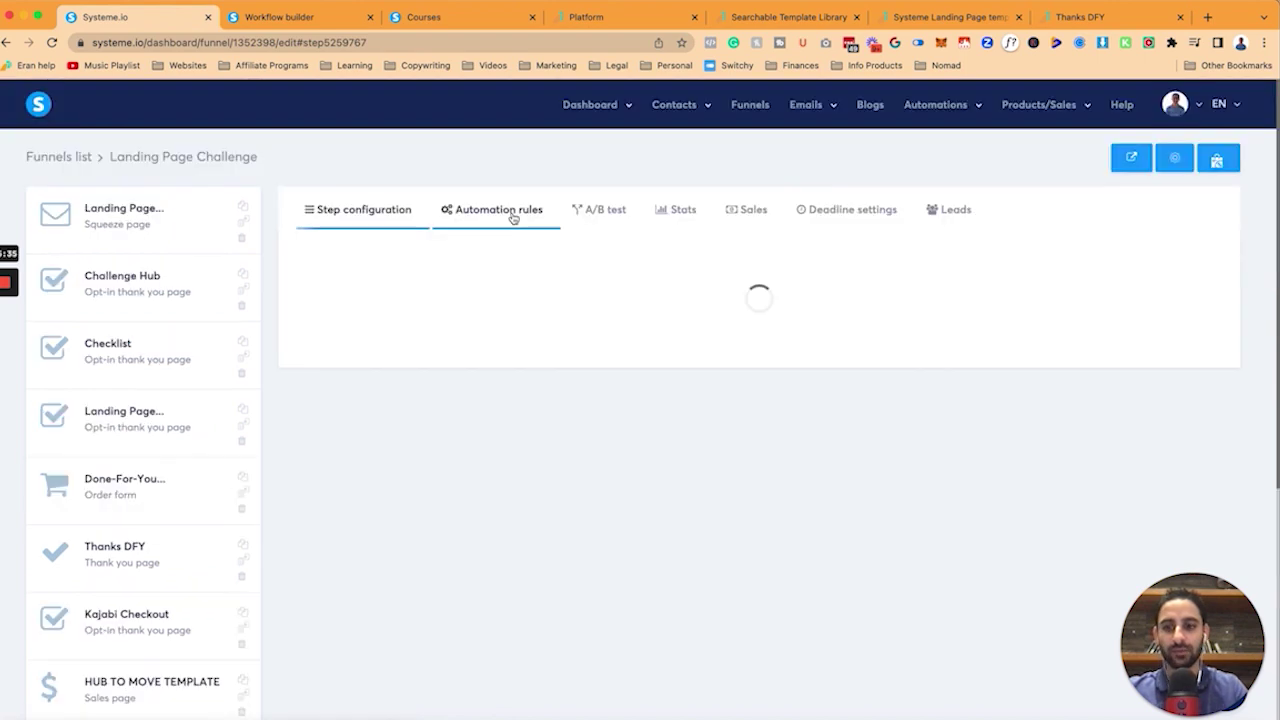
Add a Send email action with 'Landing Page Challenge (DFY version)' to the form-subscribed rule, then open that email.
click(512, 218)
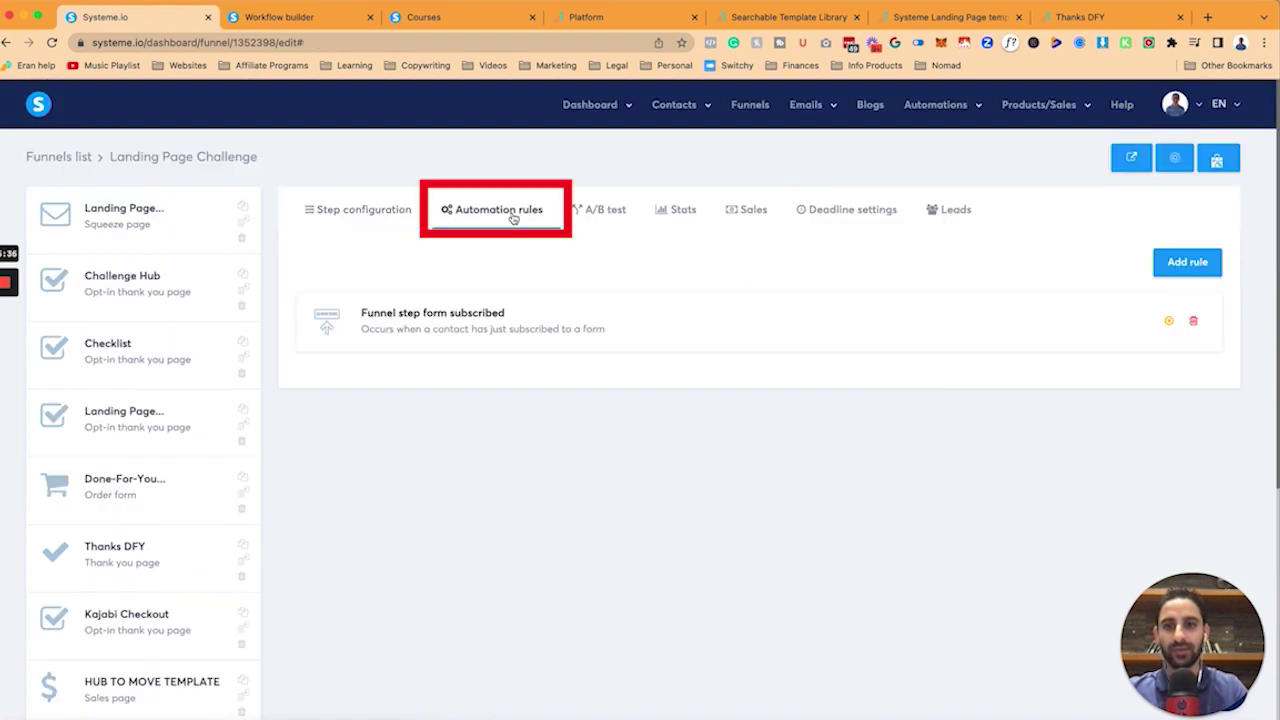
click(525, 334)
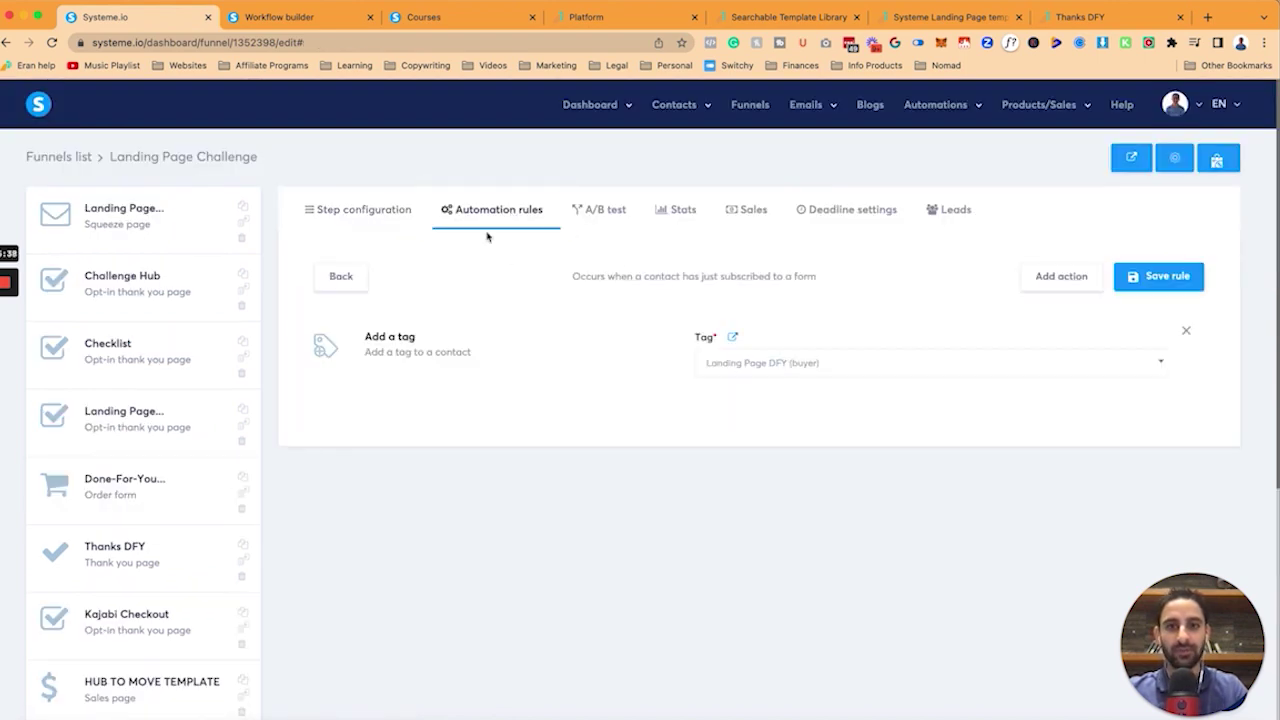
click(1061, 276)
click(571, 450)
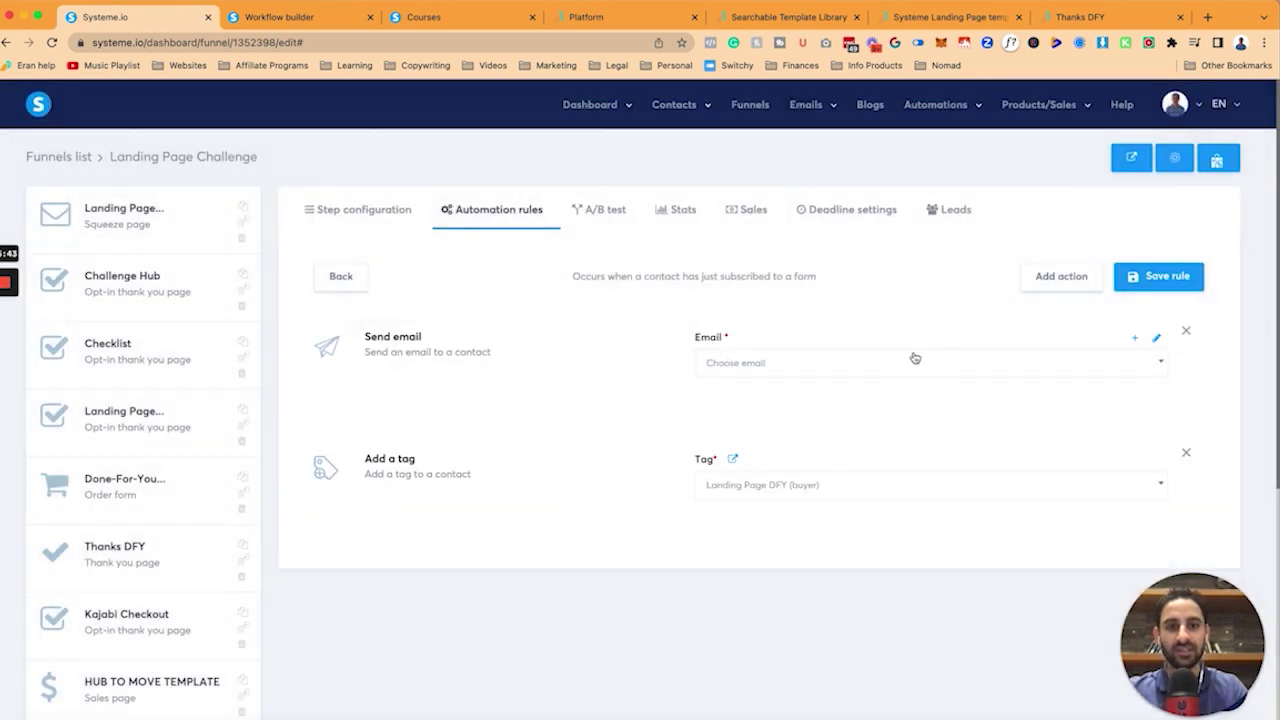
click(778, 375)
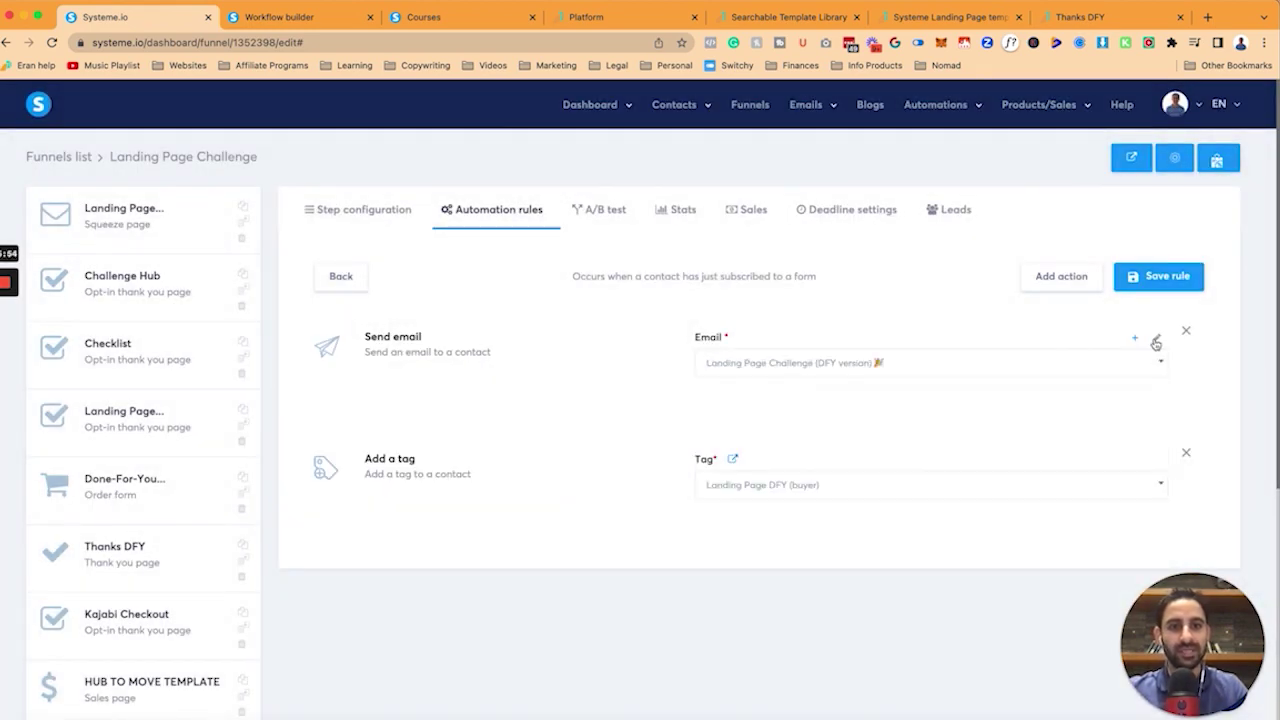
click(1156, 337)
Tidy the spacing around the congratulations line and link the book-a-call line to the booking page.
scroll(638, 517, down, 1)
click(700, 430)
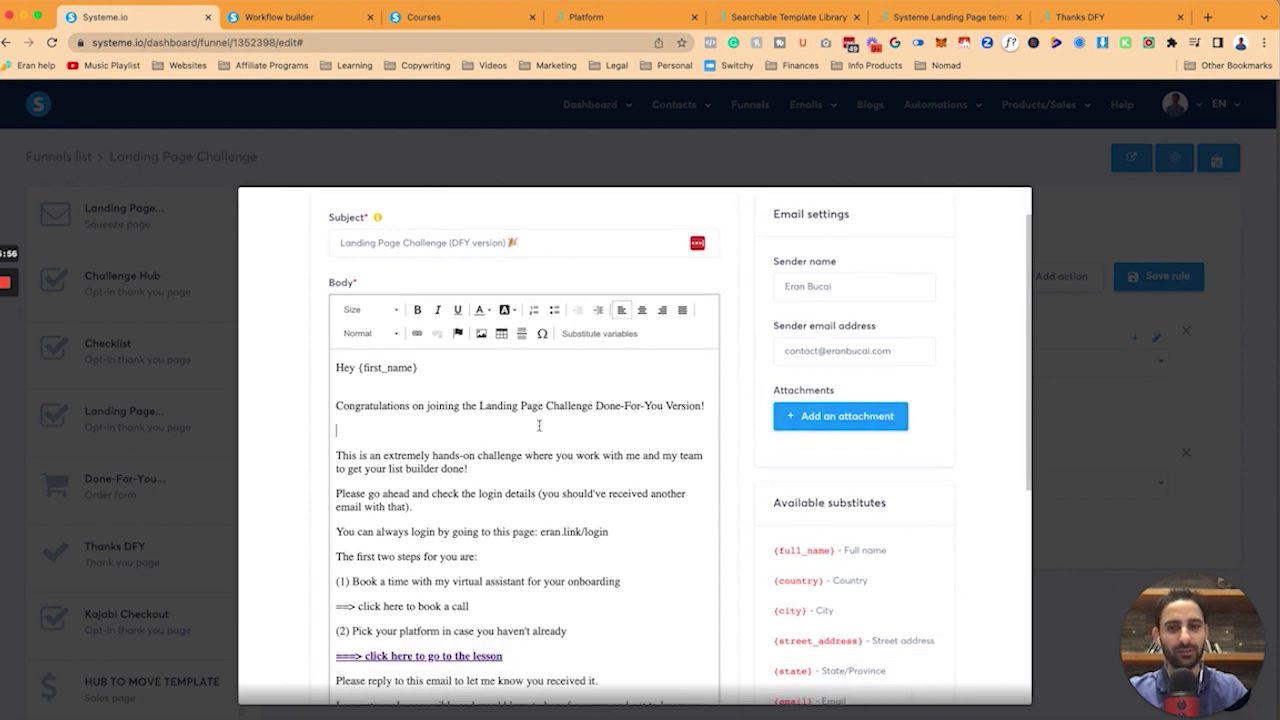
key(BackSpace)
key(Delete)
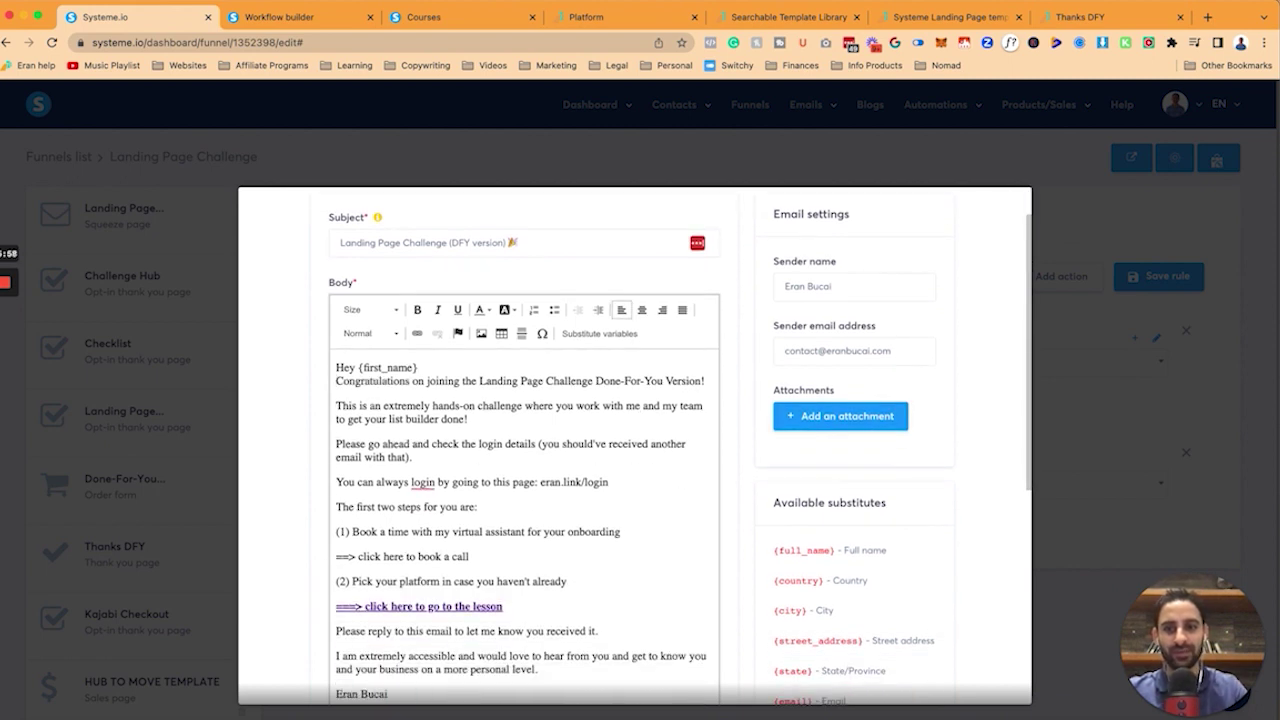
key(Return)
scroll(532, 447, down, 1)
drag(336, 523, 470, 523)
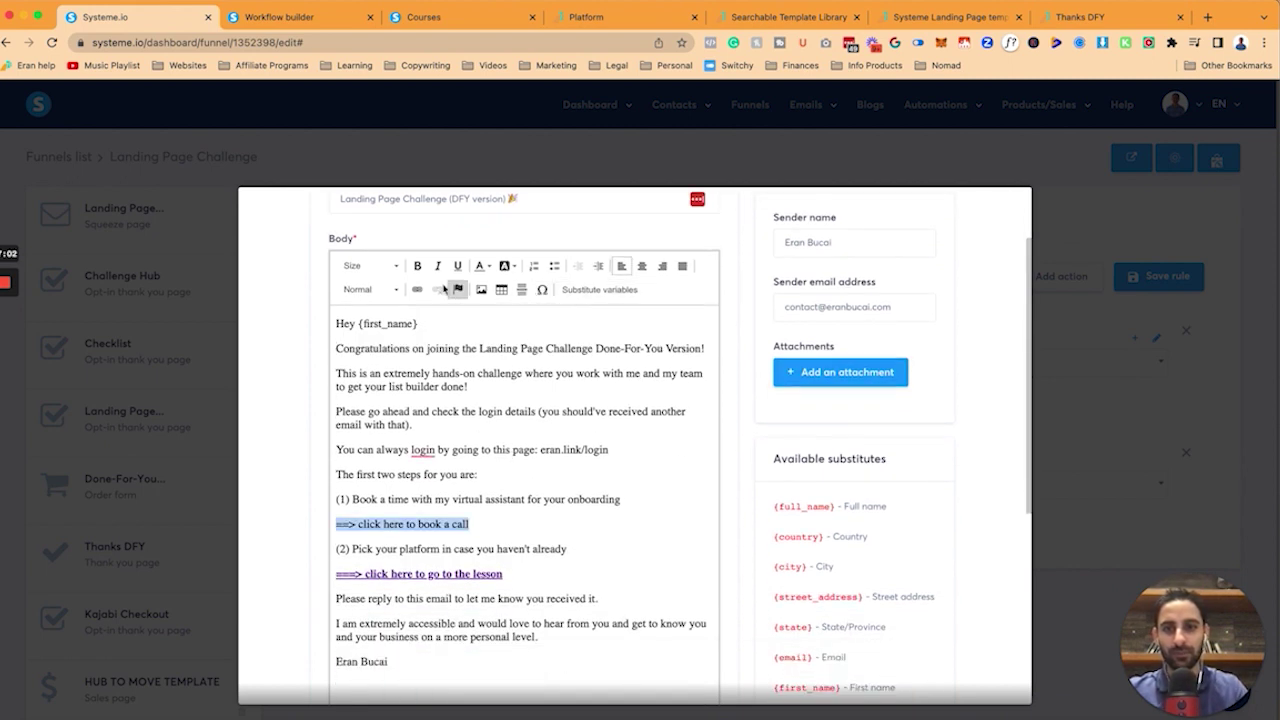
click(417, 289)
key(ctrl+v)
click(770, 532)
scroll(556, 548, down, 2)
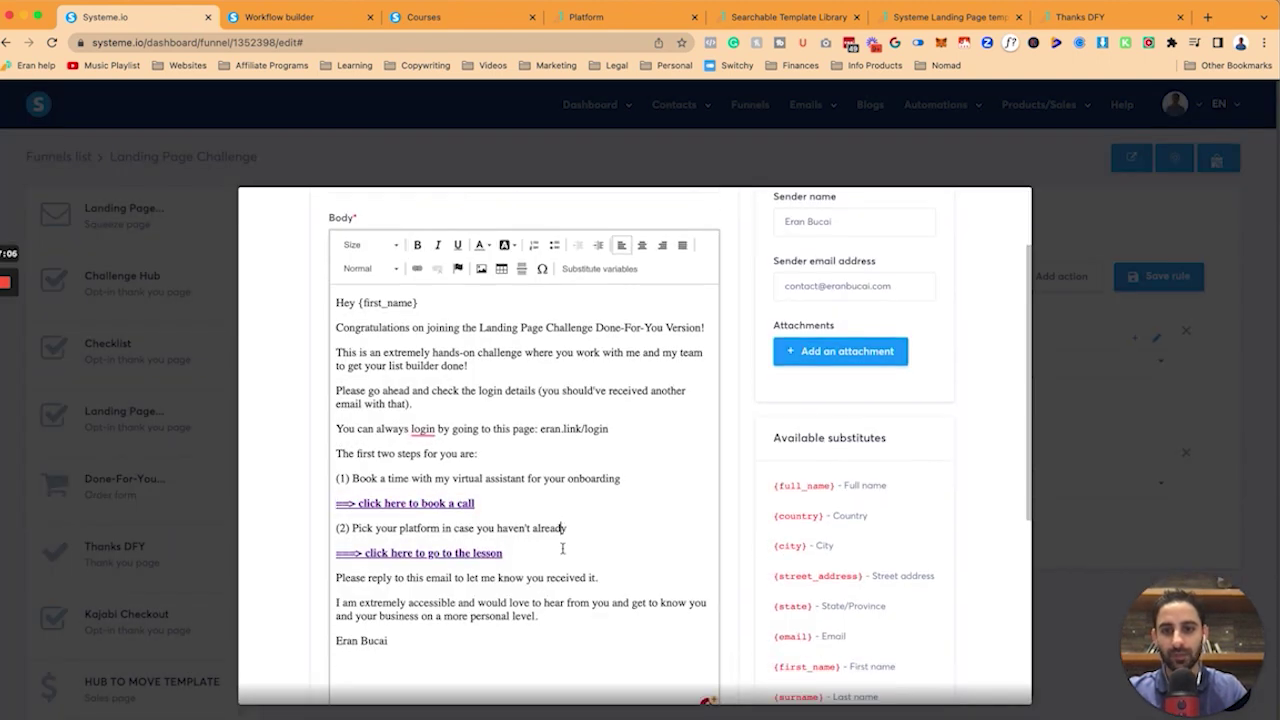
scroll(513, 567, up, 3)
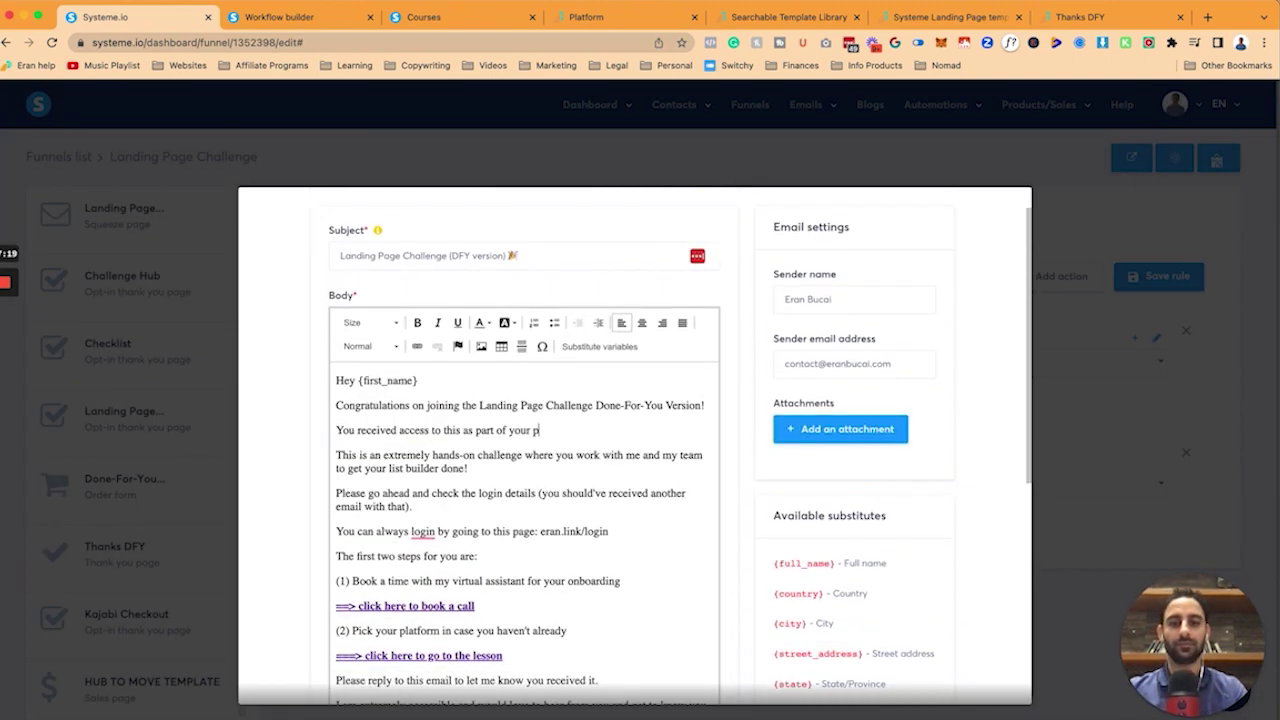
Reword the body for 'Courses That We Love' with a red heart, and add '[Courses We Love]' plus a heart to the subject.
text(Courses That We Love" Bundle.)
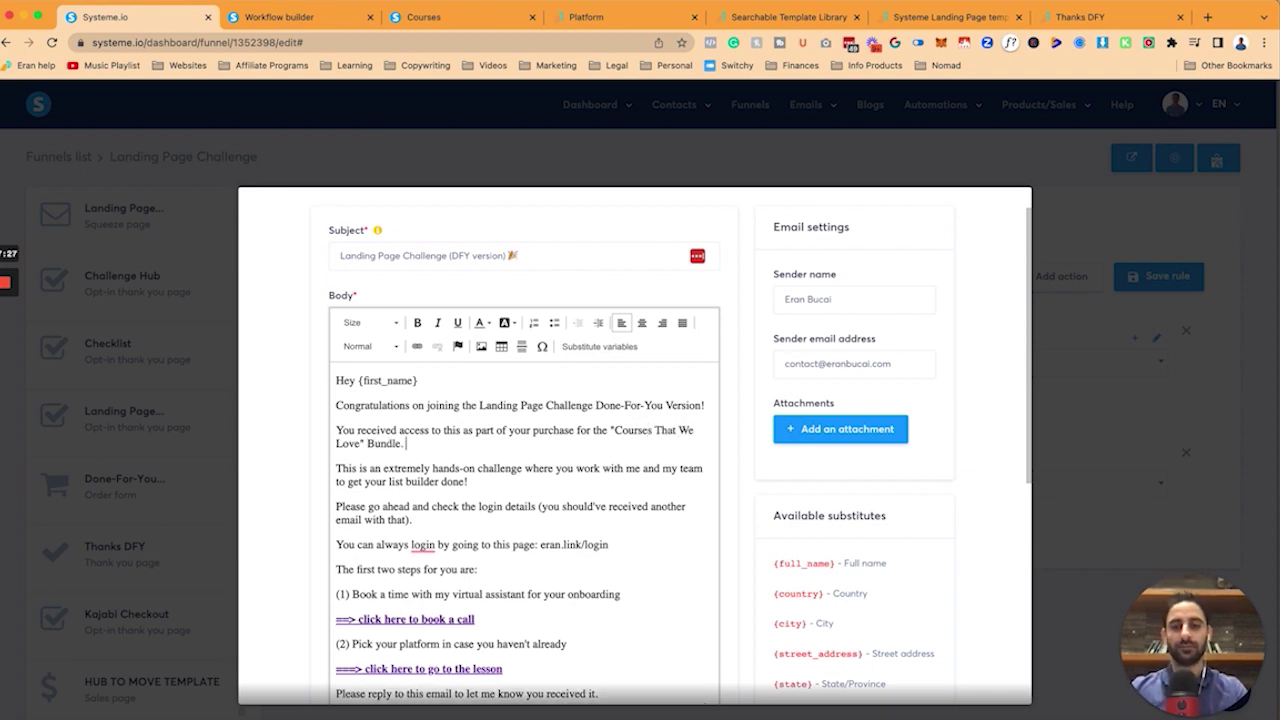
key(ctrl+super+space)
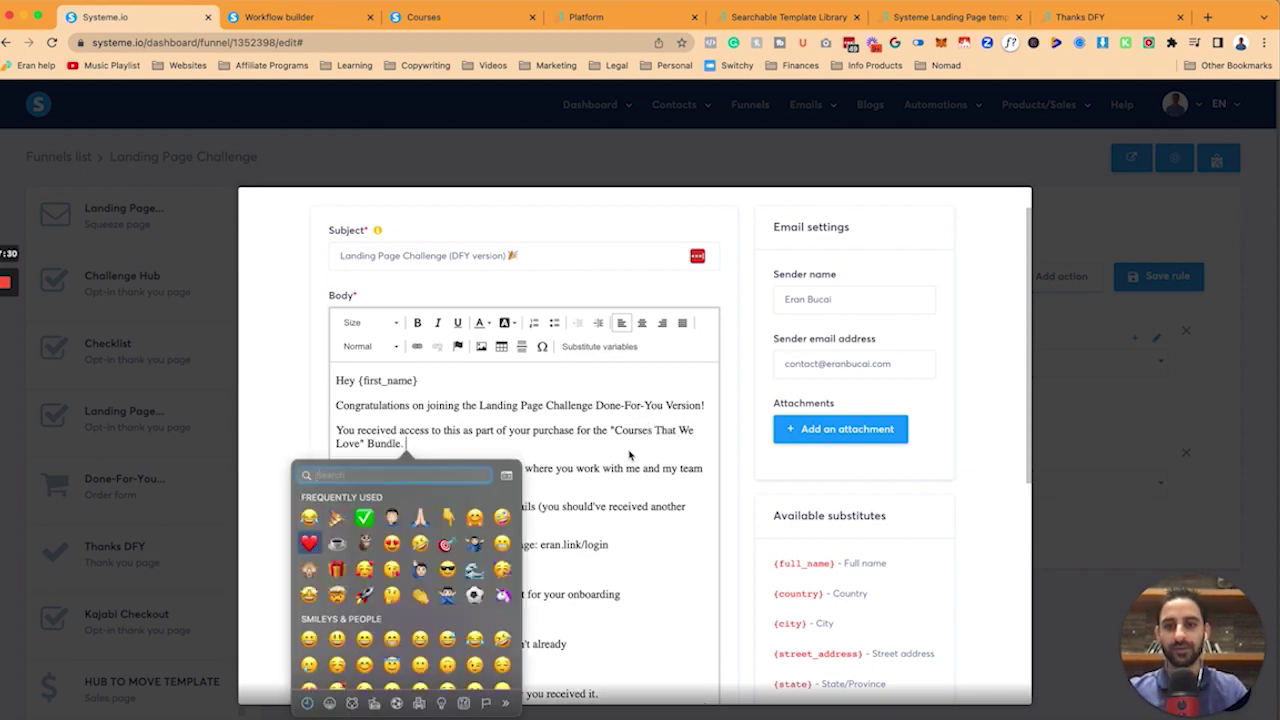
click(310, 553)
text(ourses We Love])
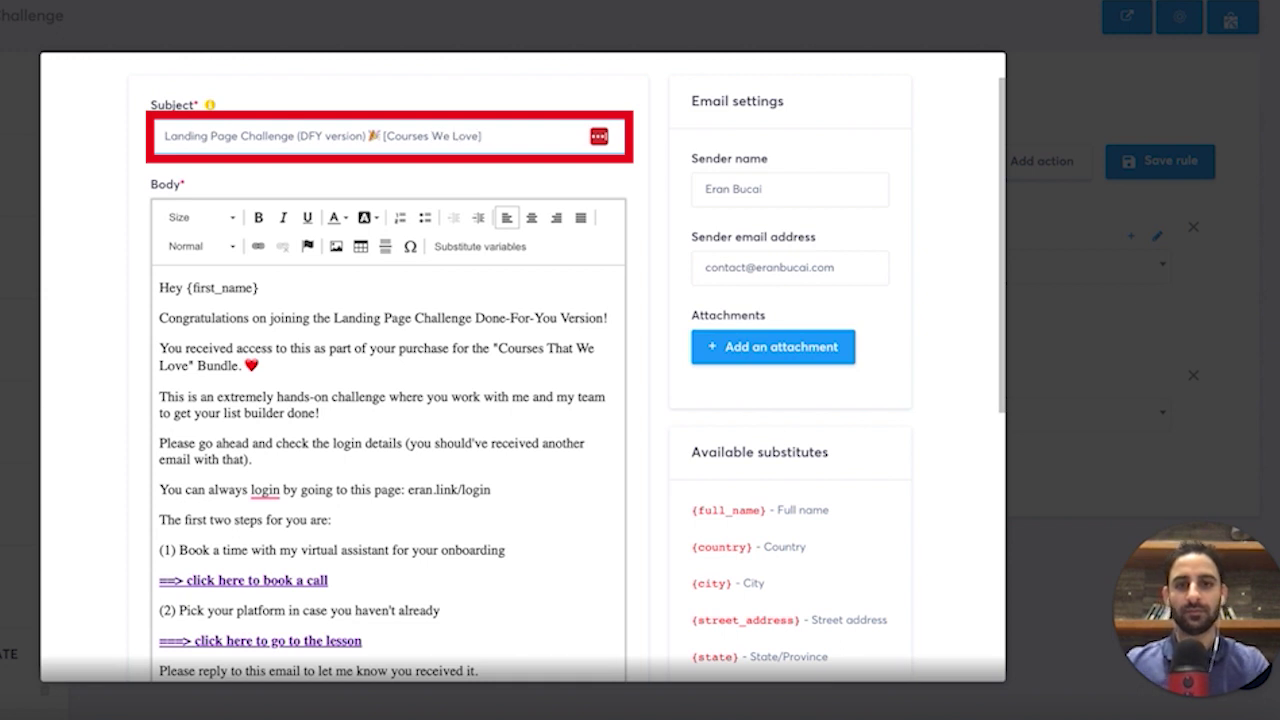
key(ctrl+super+space)
click(457, 306)
Turn the login address line into a link to the login page.
scroll(432, 343, down, 3)
drag(432, 343, 500, 343)
key(ctrl+c)
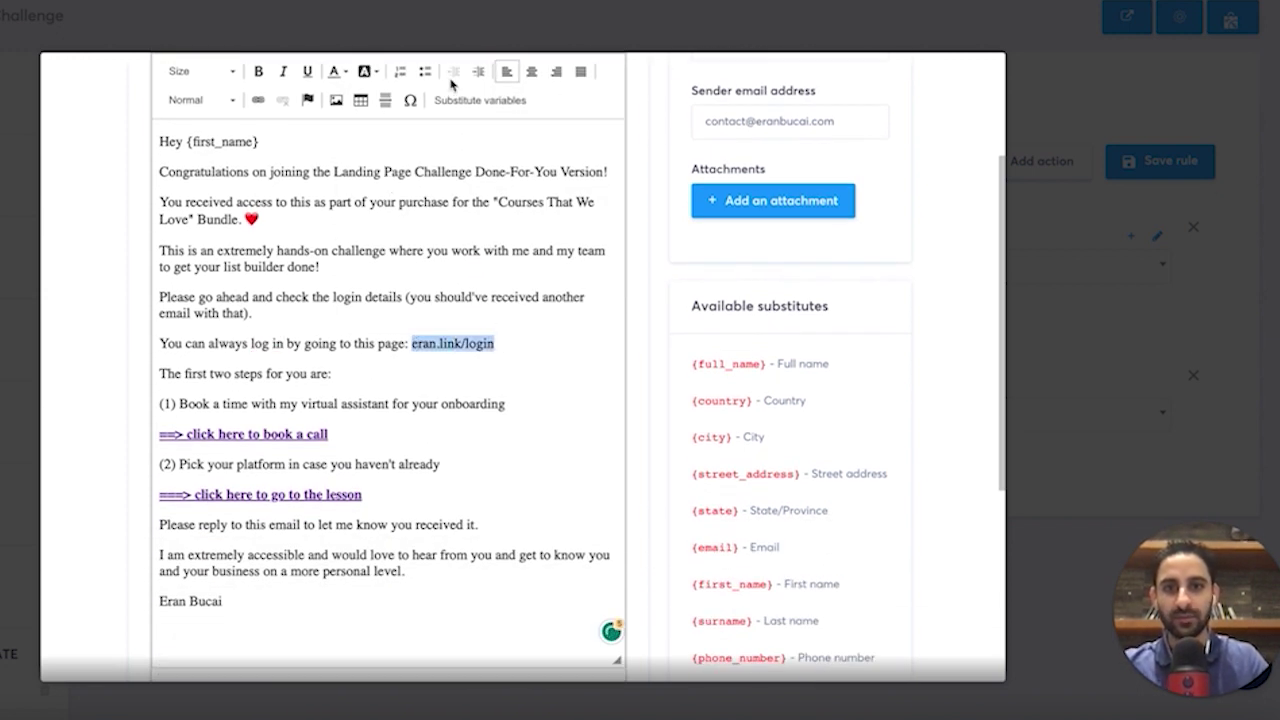
click(258, 100)
key(ctrl+v)
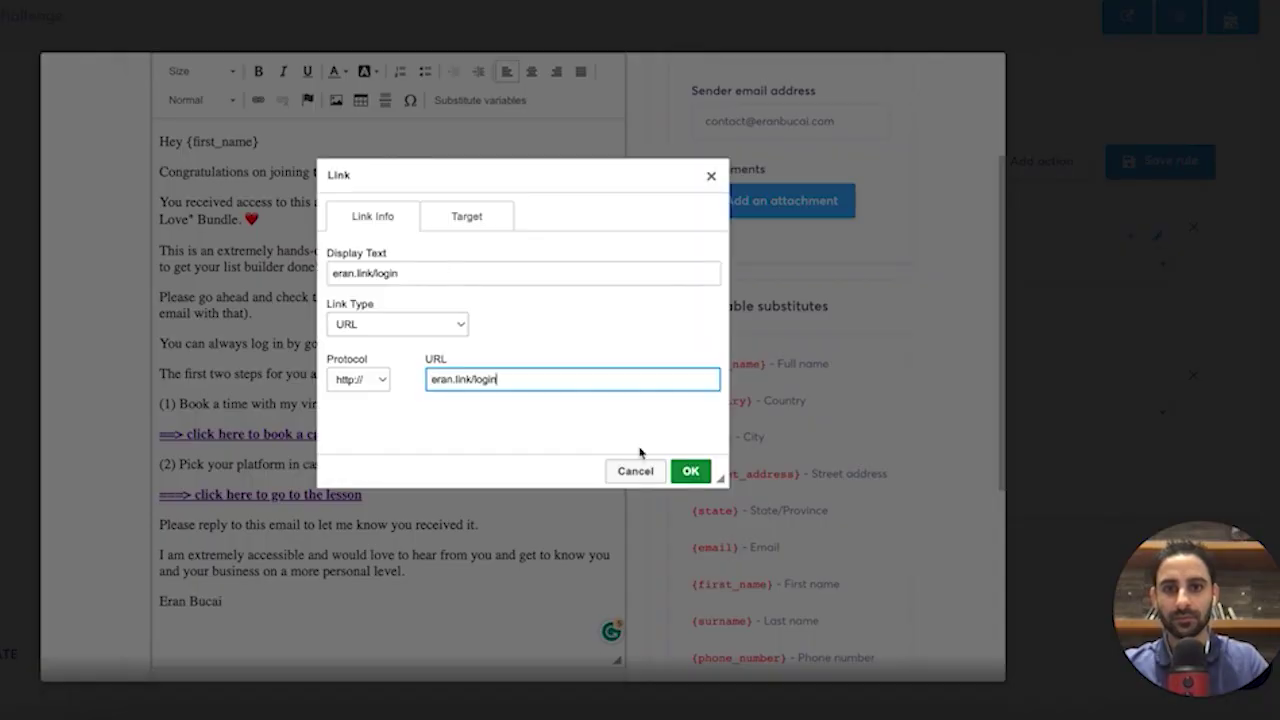
click(688, 470)
Add a PS inviting buyers to reply and share their website and social media links, then save.
key(Return)
text(PS - )
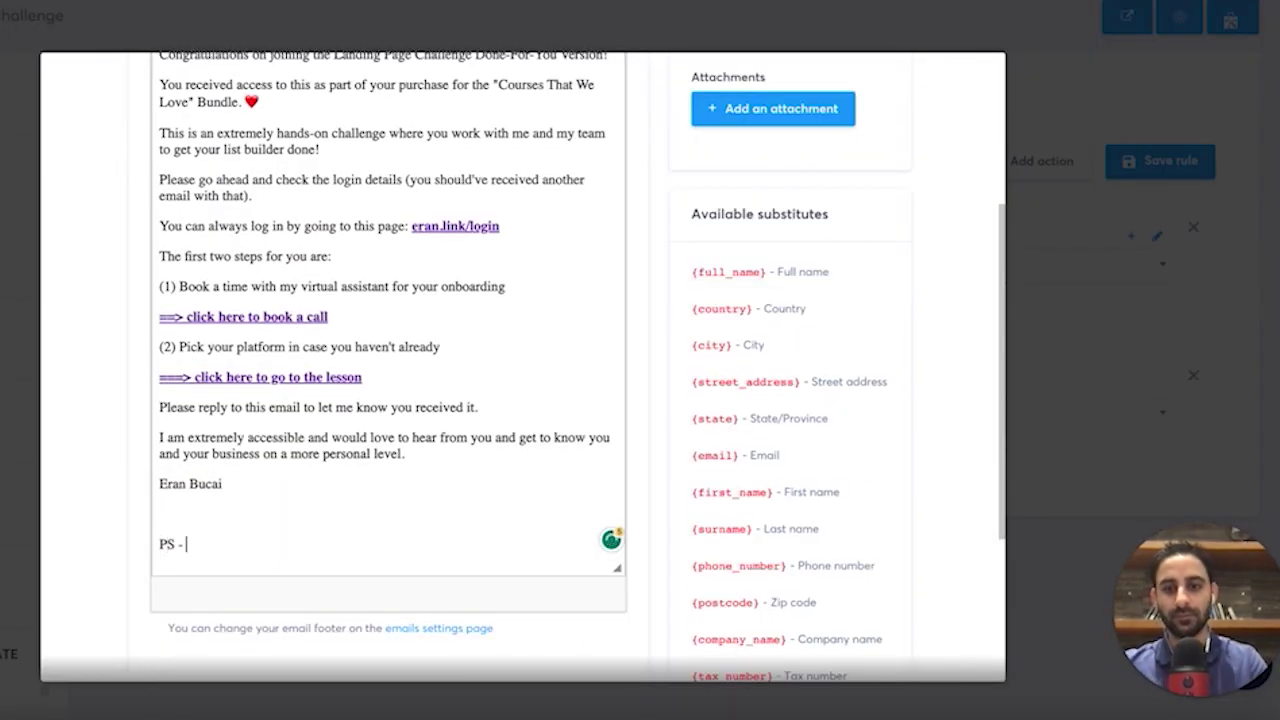
text(I'm serious... in case we haven't met... don't know each other... please reply and tell me a bit abo)
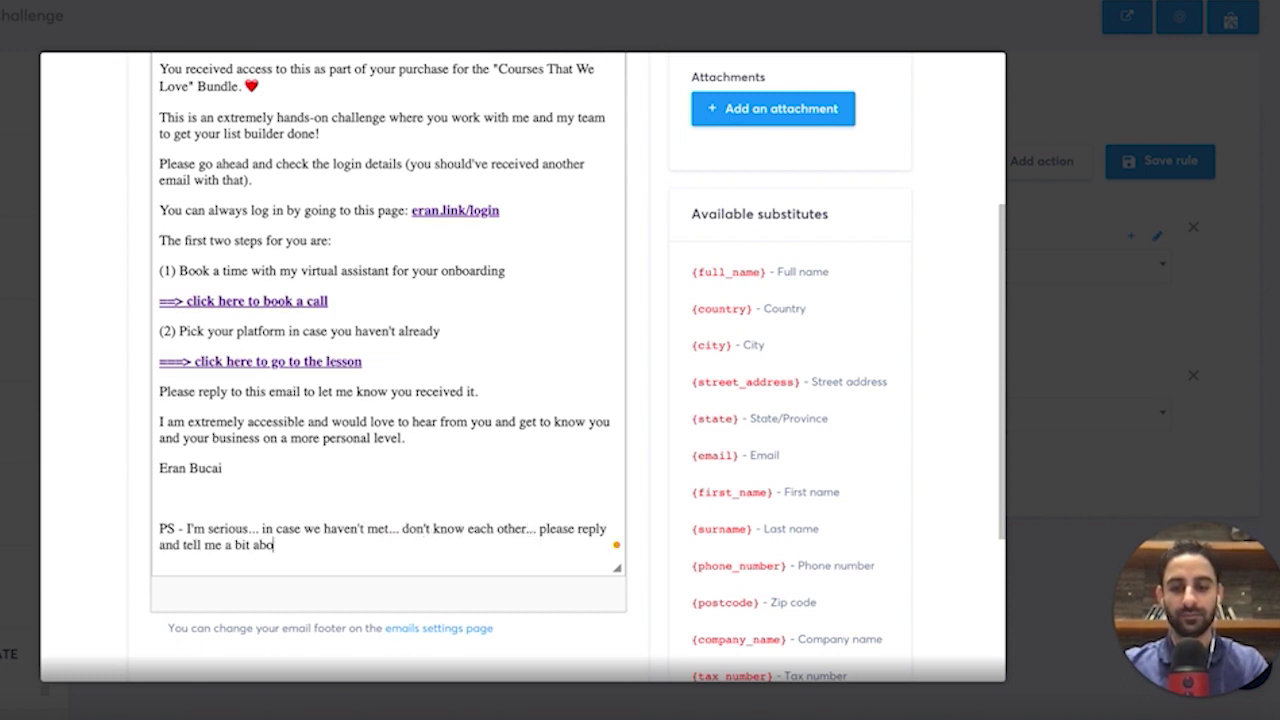
text(ut yourself - I read )
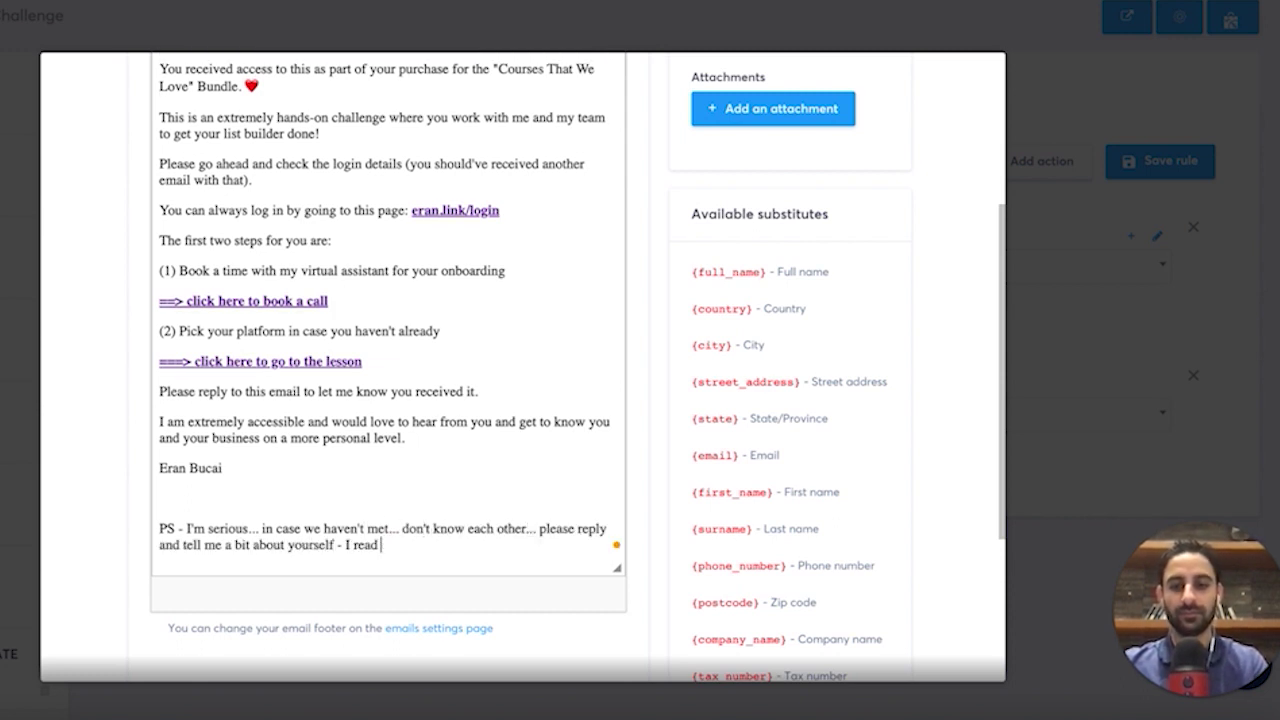
text(every email and I'd love to connect with you further and)
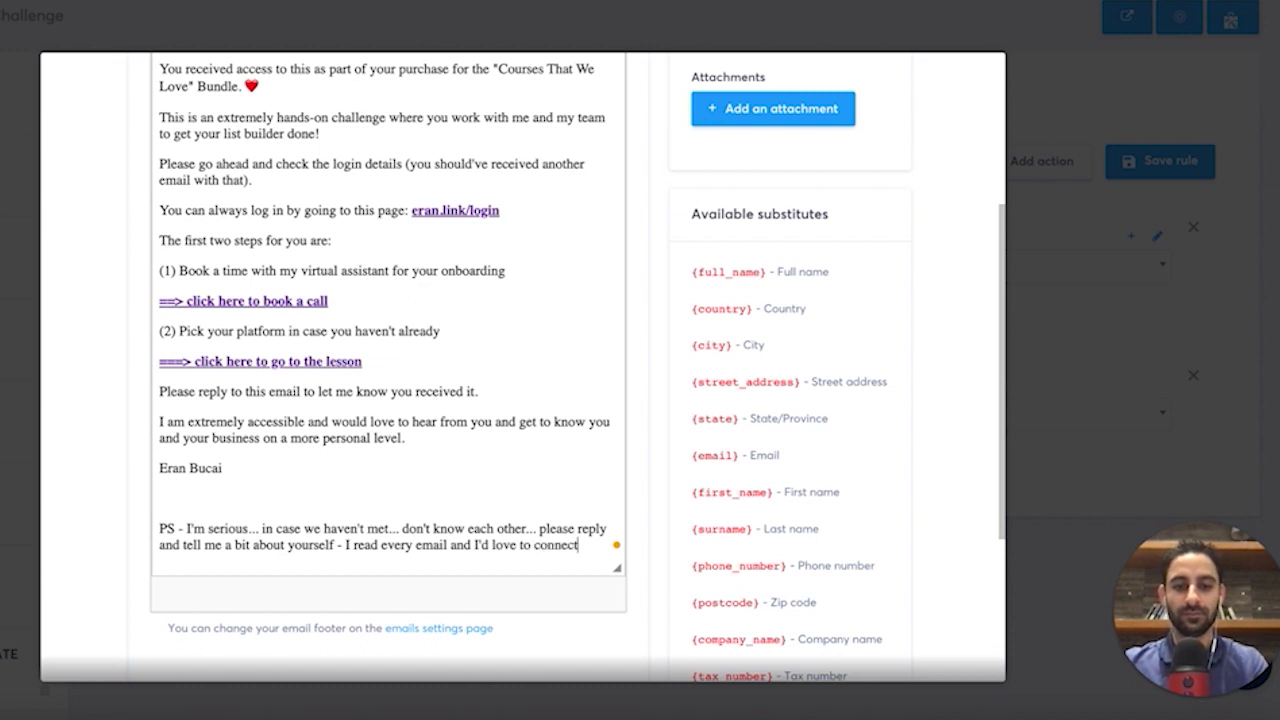
key(BackSpace)
key(BackSpace)
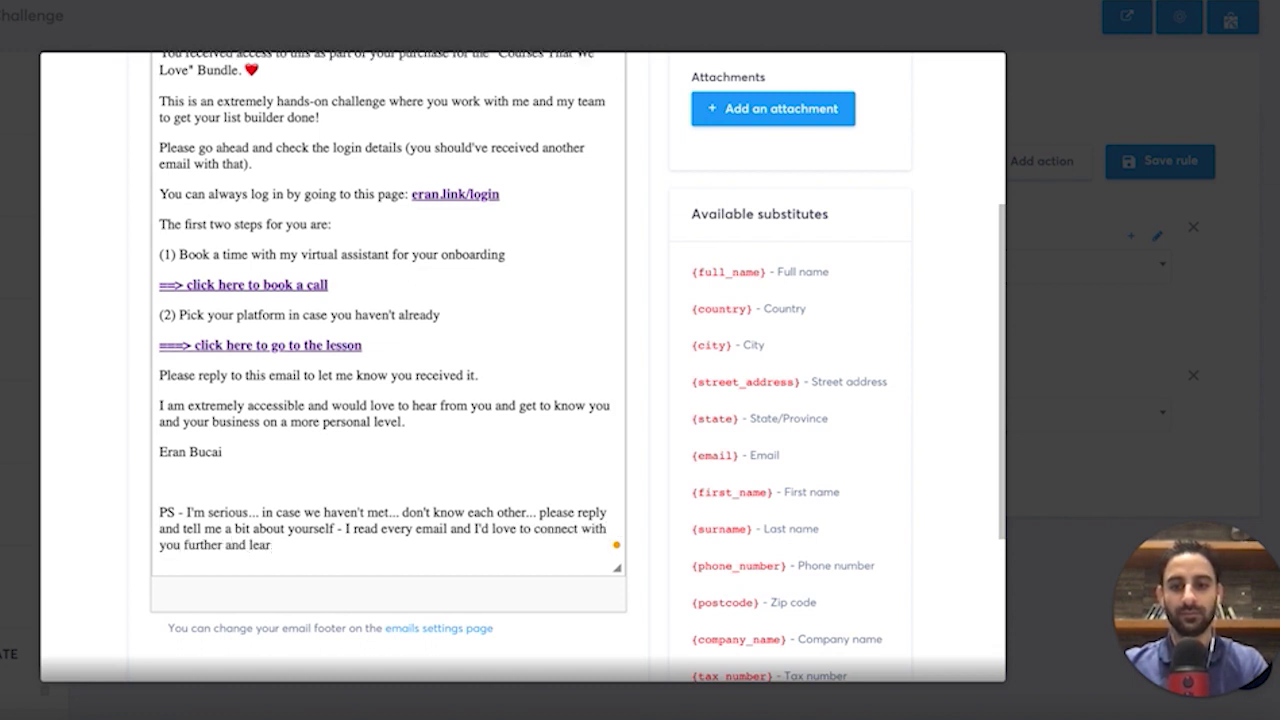
text(. Feel free to share you)
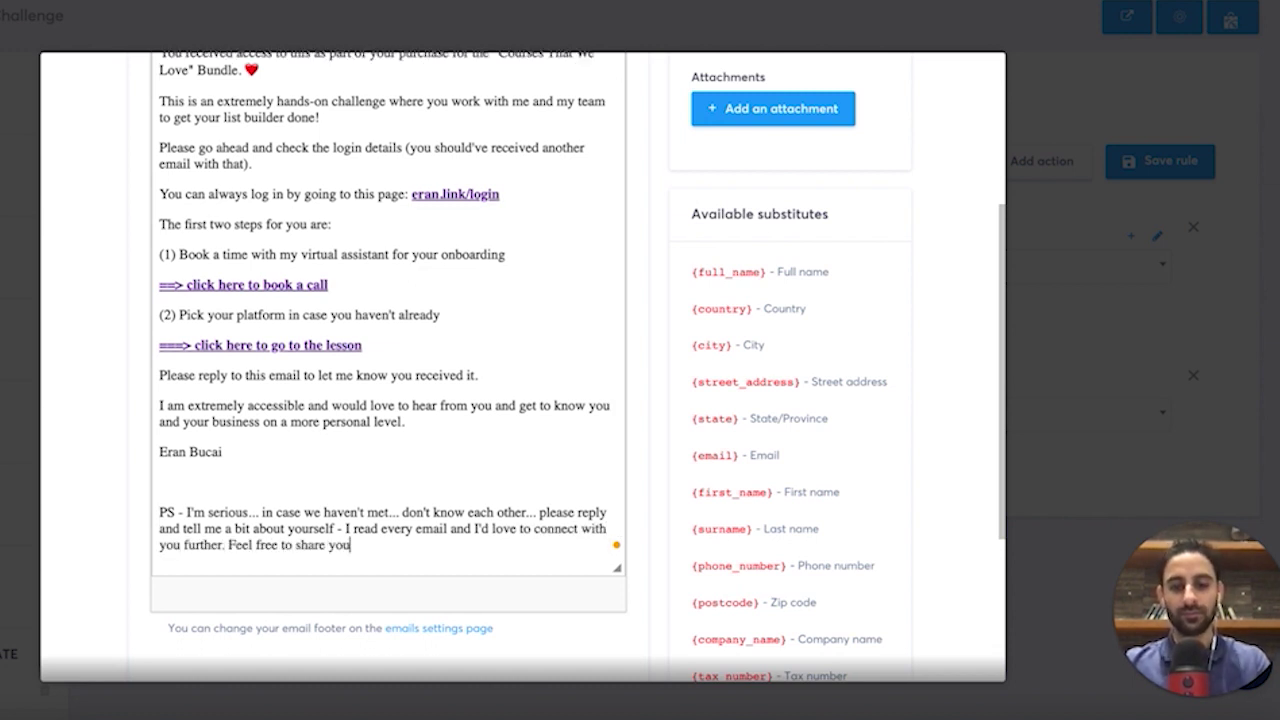
text(r existing website if you)
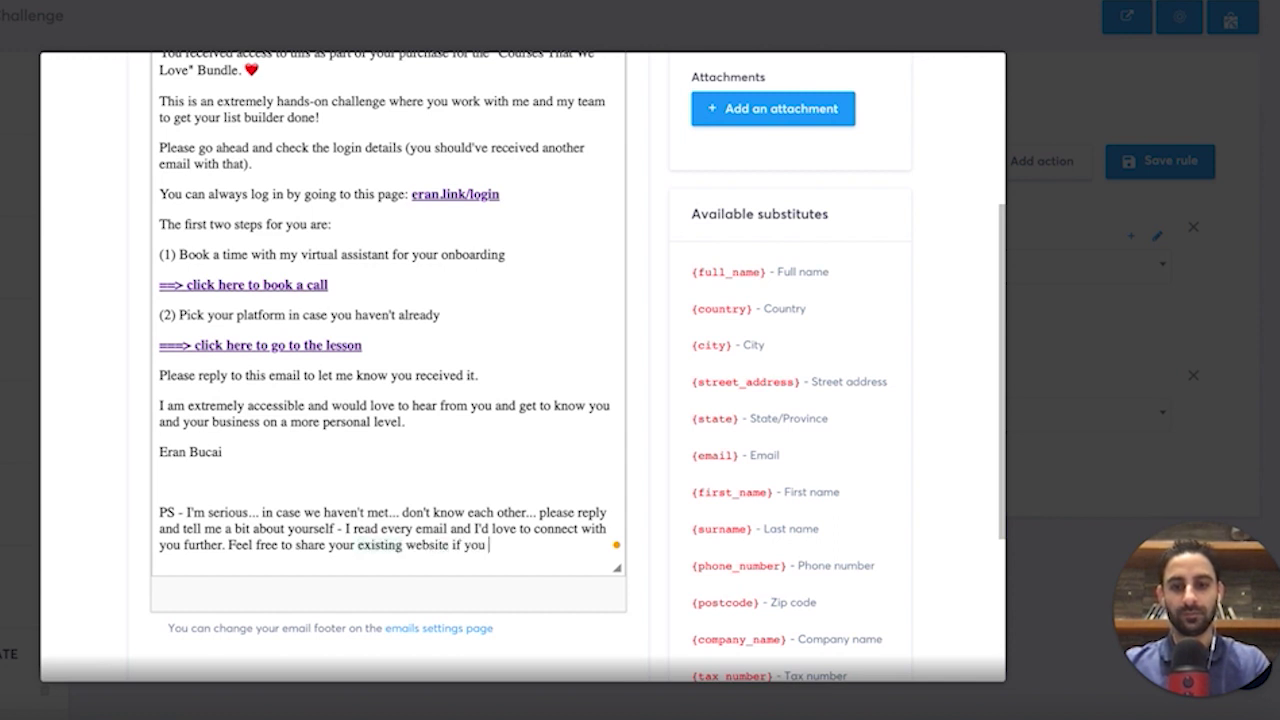
text( have one, any social media links, etc. Thanks!)
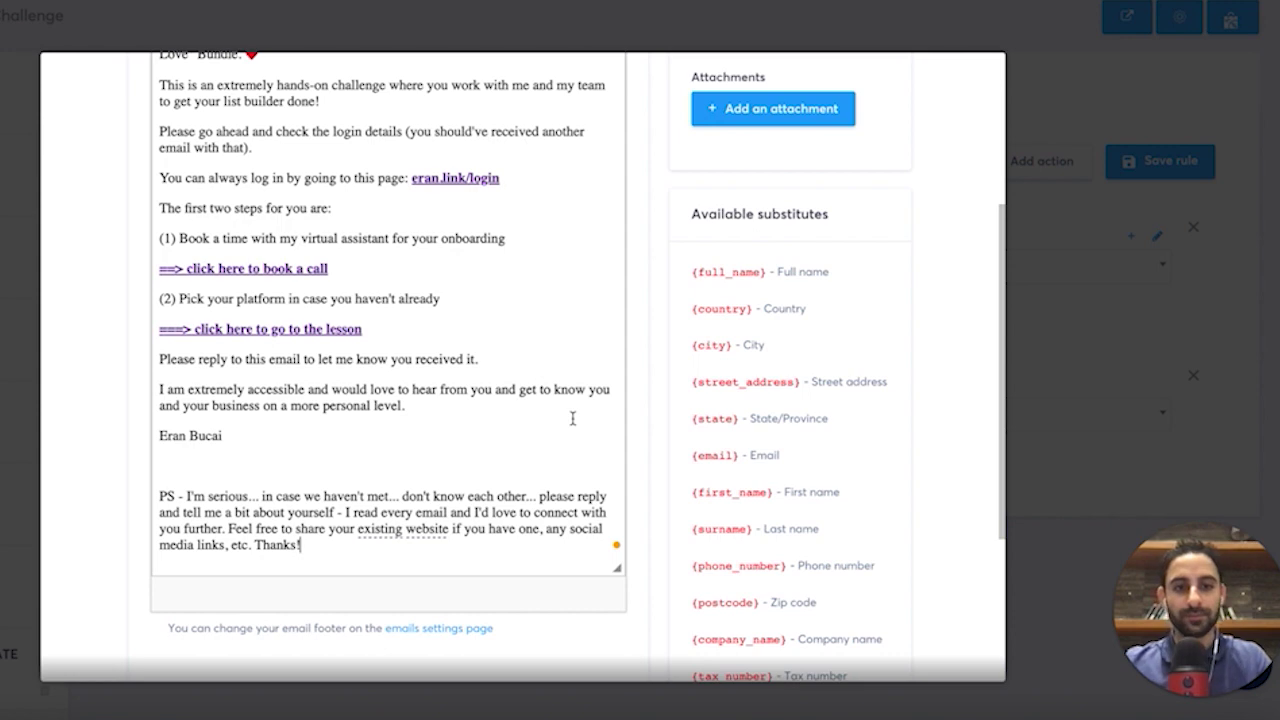
scroll(572, 418, up, 10)
scroll(646, 397, down, 15)
click(845, 617)
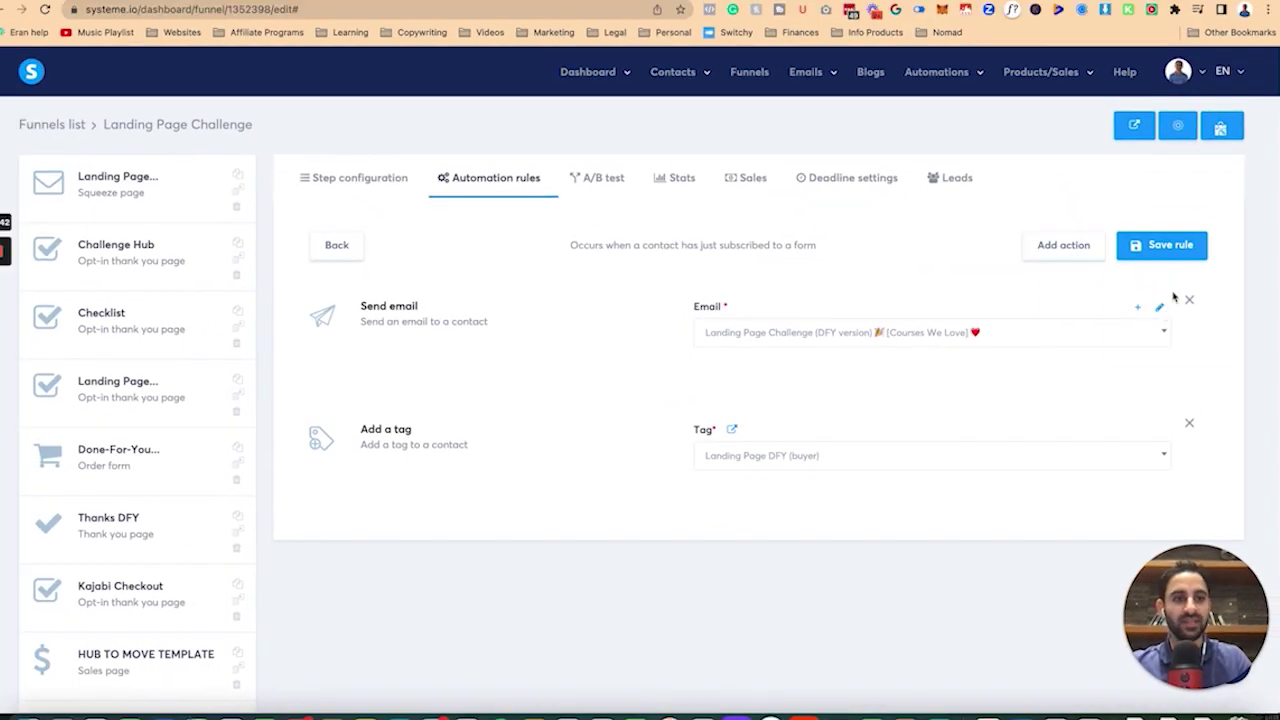
Save the automation rule, copy the squeeze page link, and load it in an incognito window.
click(1160, 160)
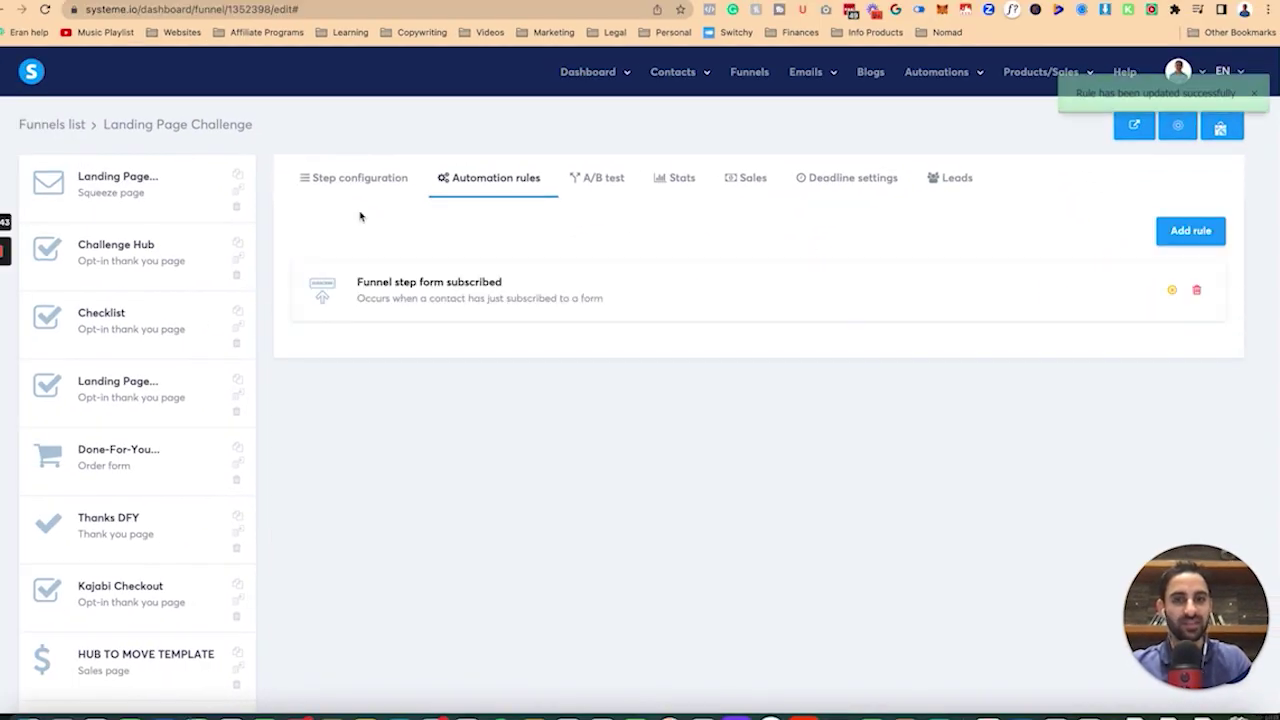
click(330, 180)
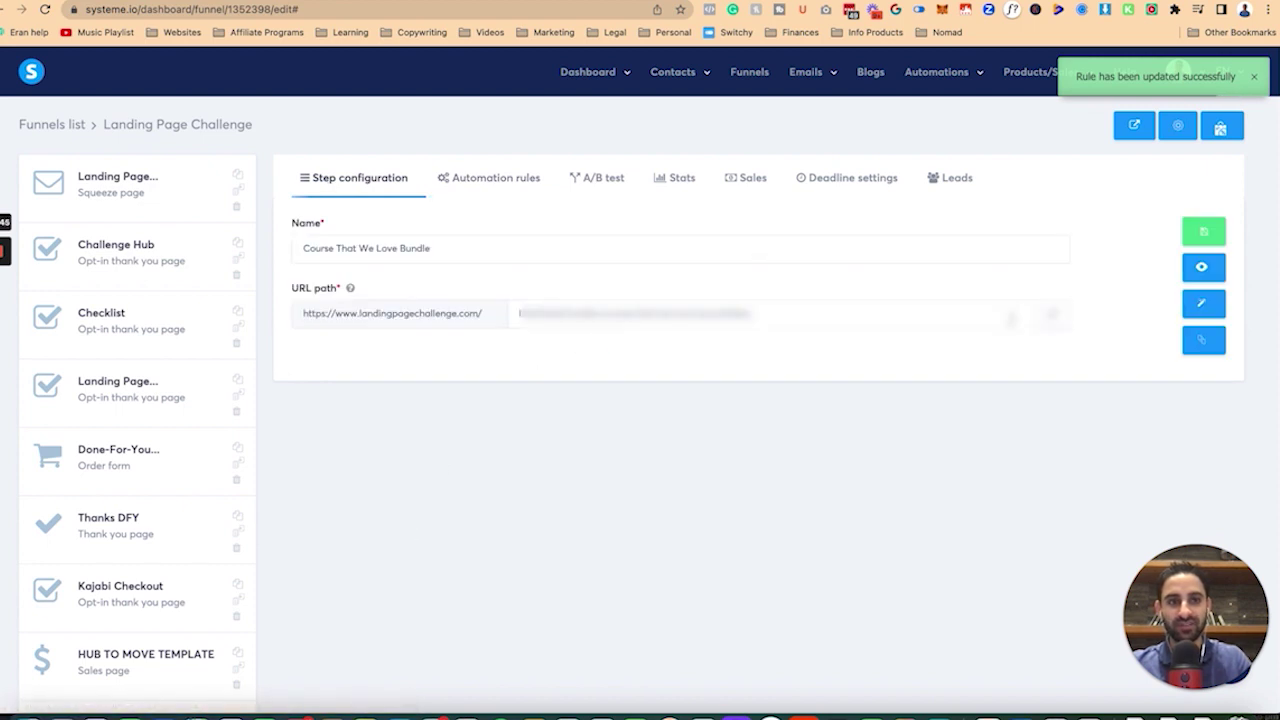
click(1056, 316)
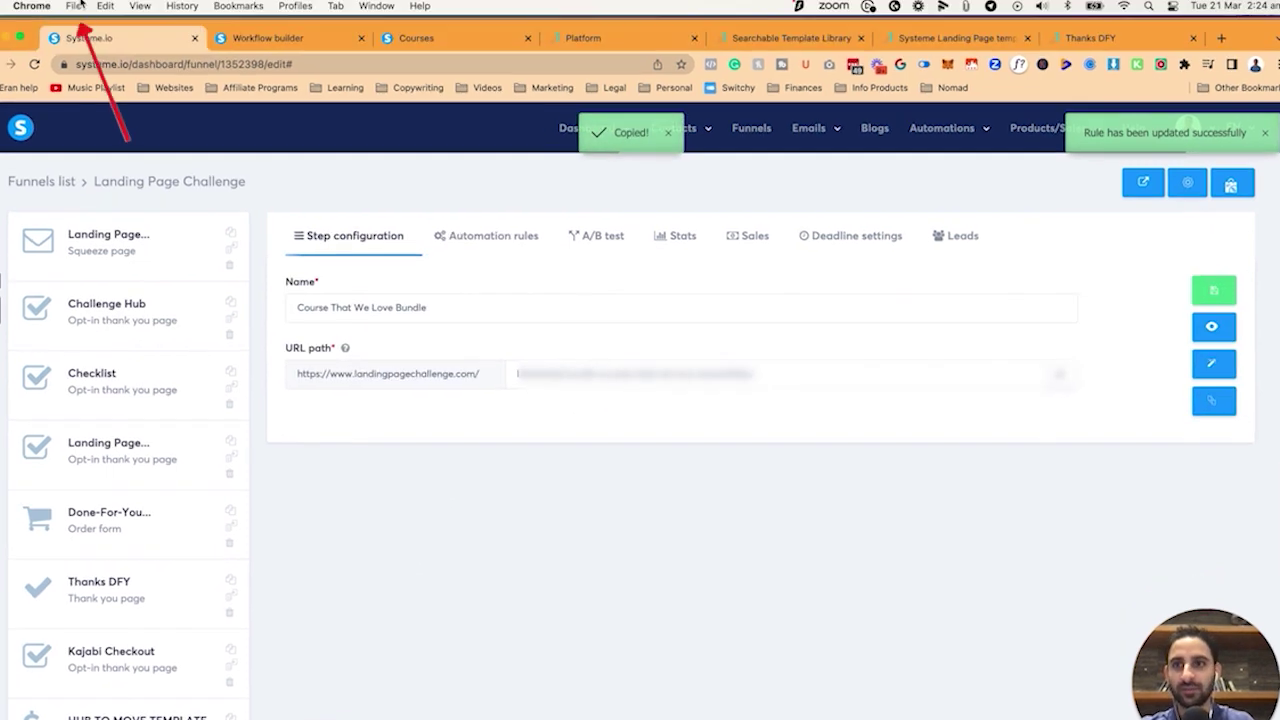
click(73, 6)
click(100, 60)
key(super+v)
key(Return)
Fill the opt-in form with the name 'Bundle Test' and a +bundletest test email address.
scroll(734, 420, down, 3)
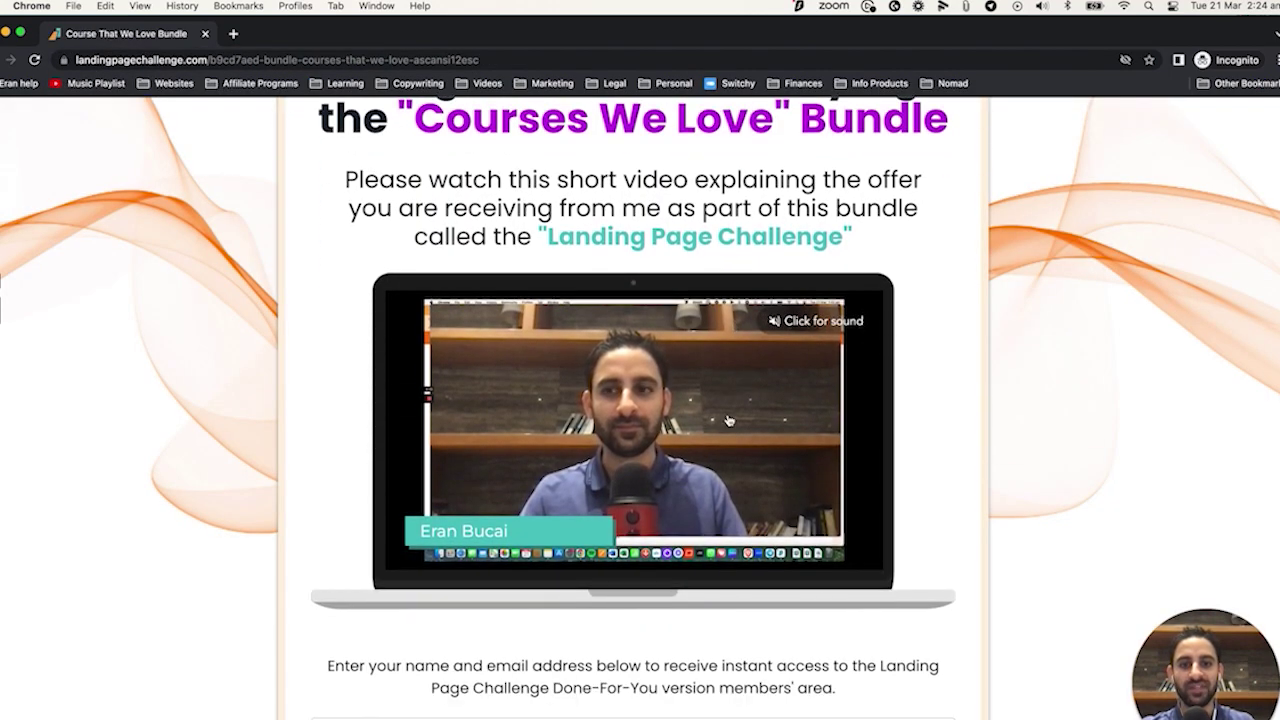
click(662, 370)
scroll(489, 509, down, 5)
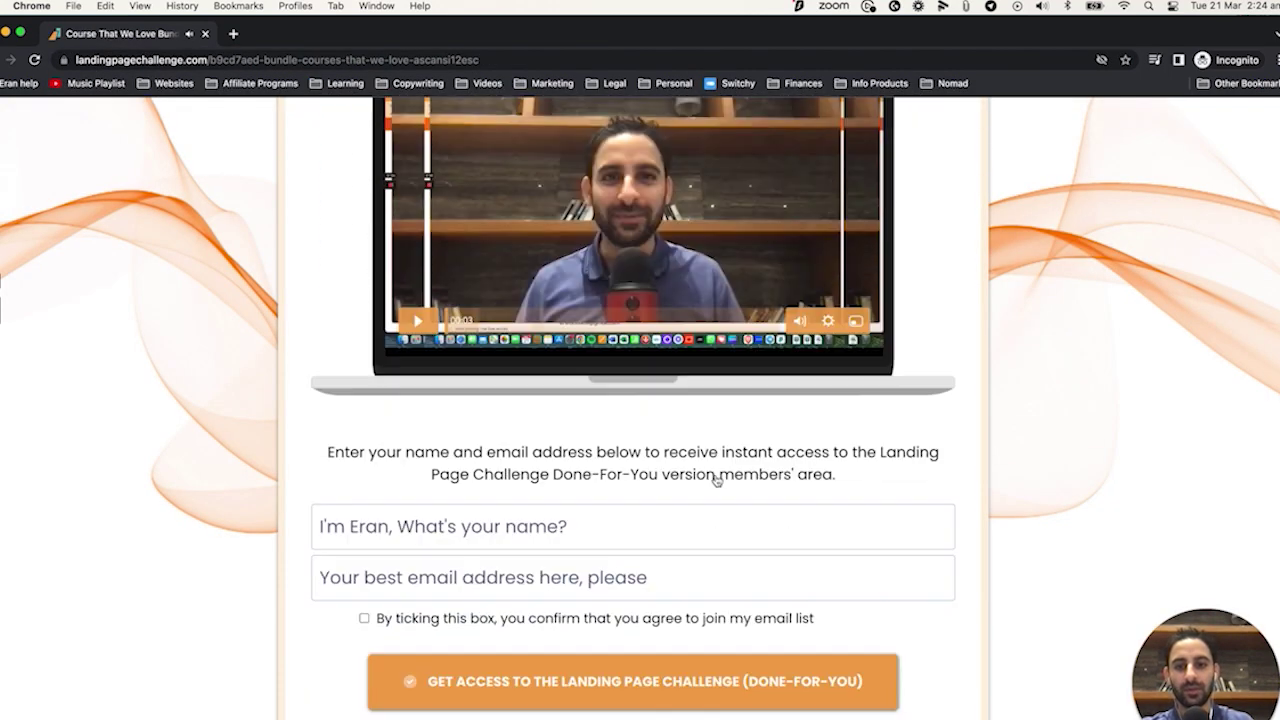
click(477, 481)
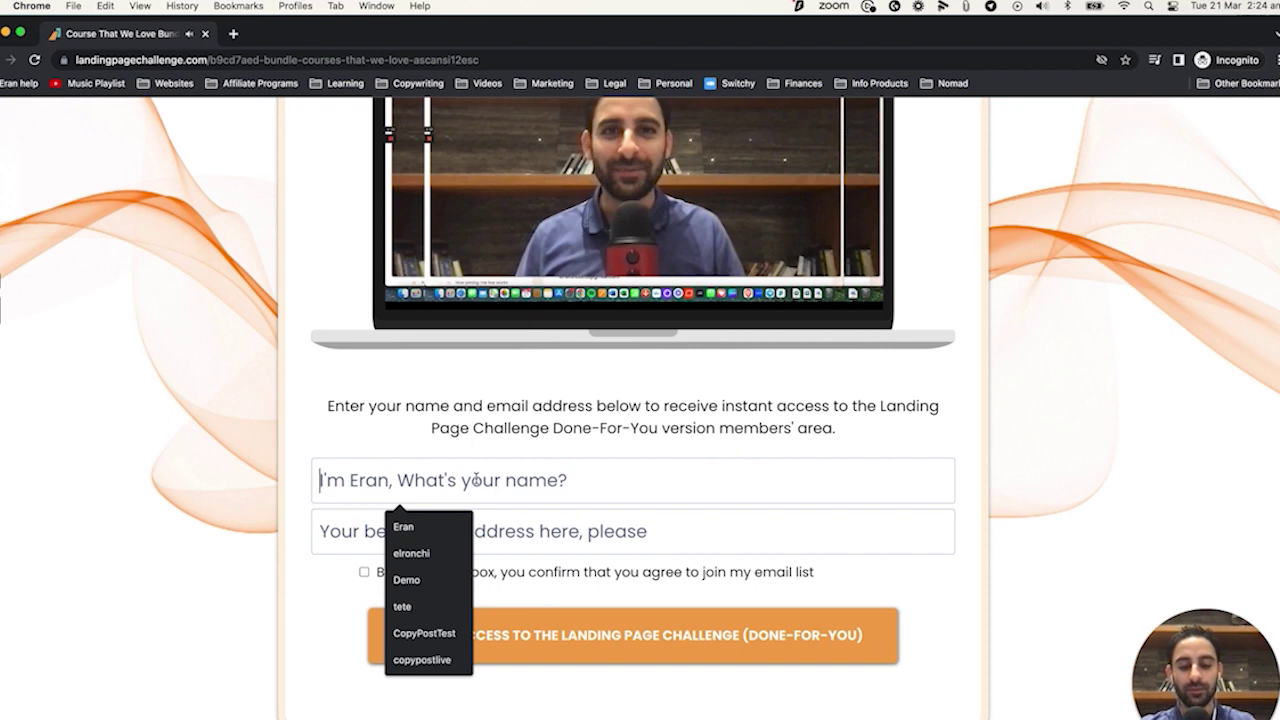
text(B)
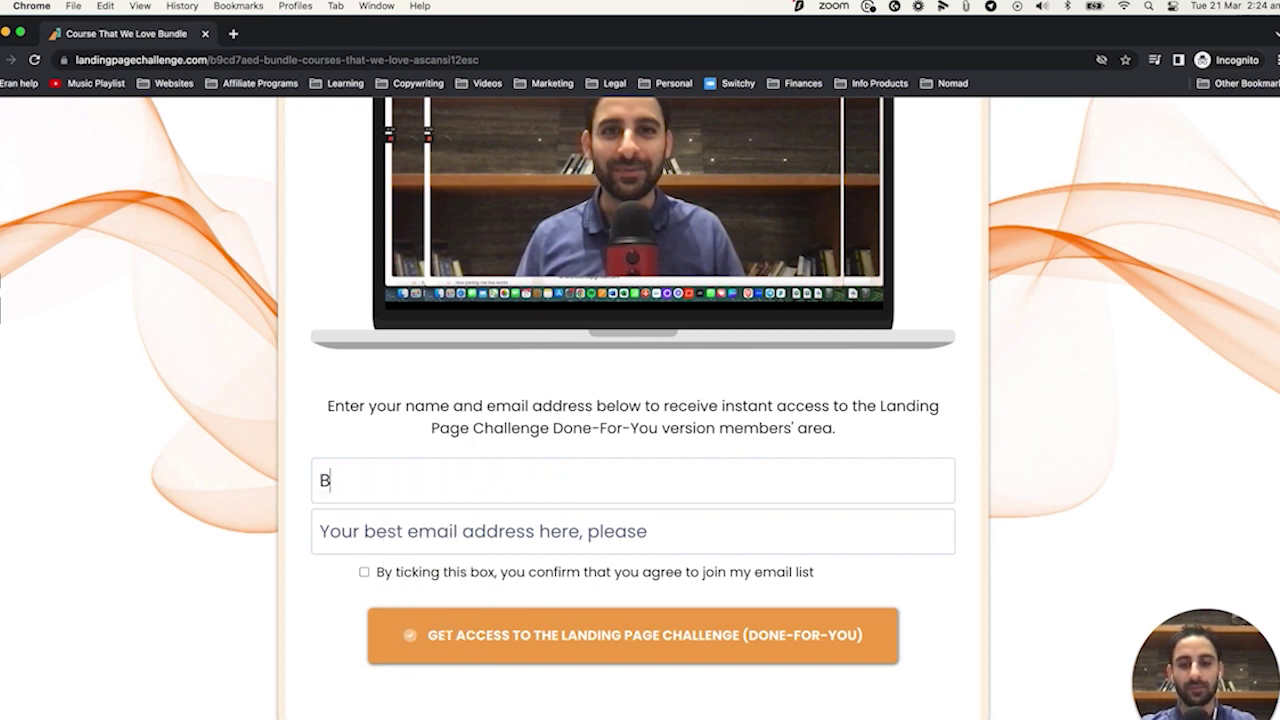
text(undle Test)
key(Tab)
text(funnel)
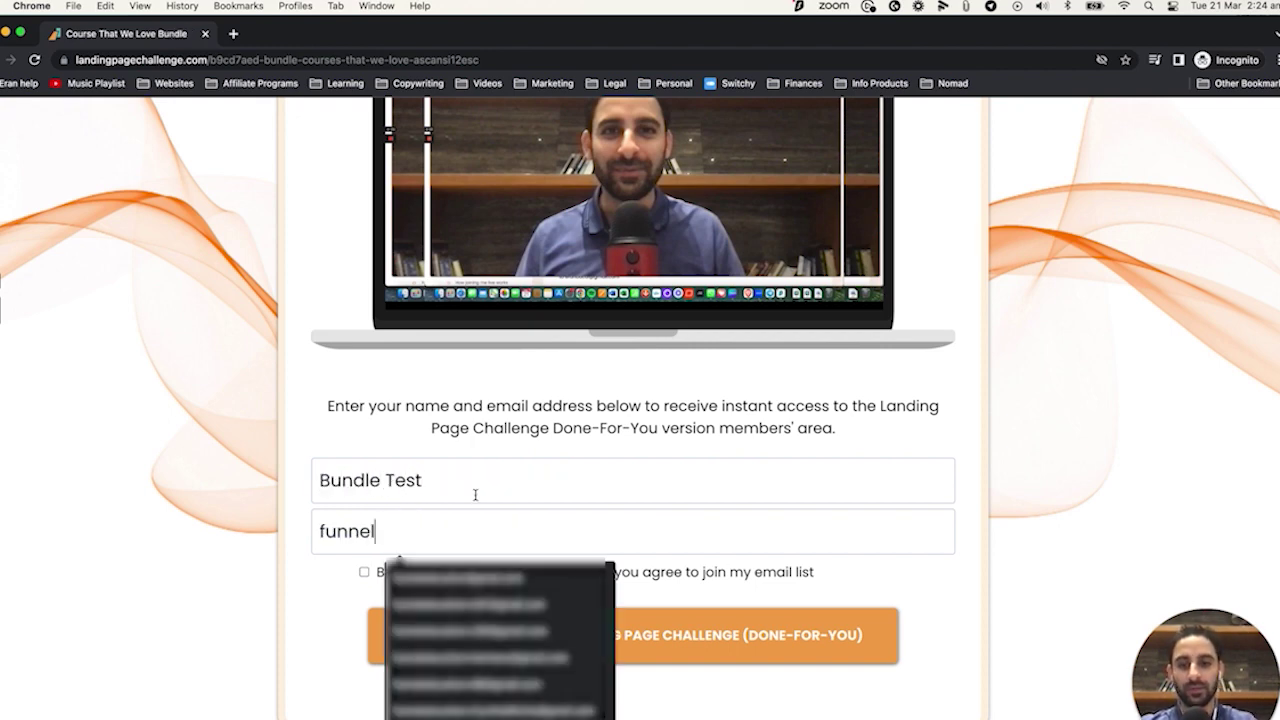
key(Down)
key(Return)
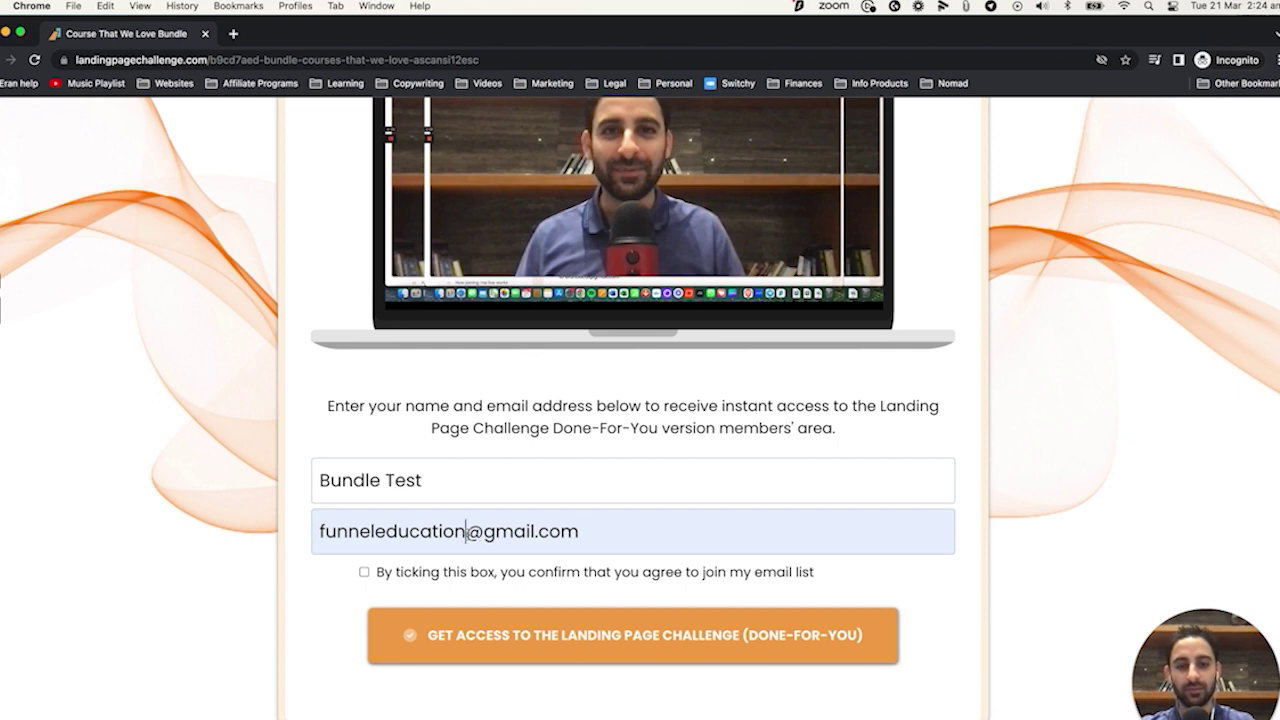
text(+bundletest)
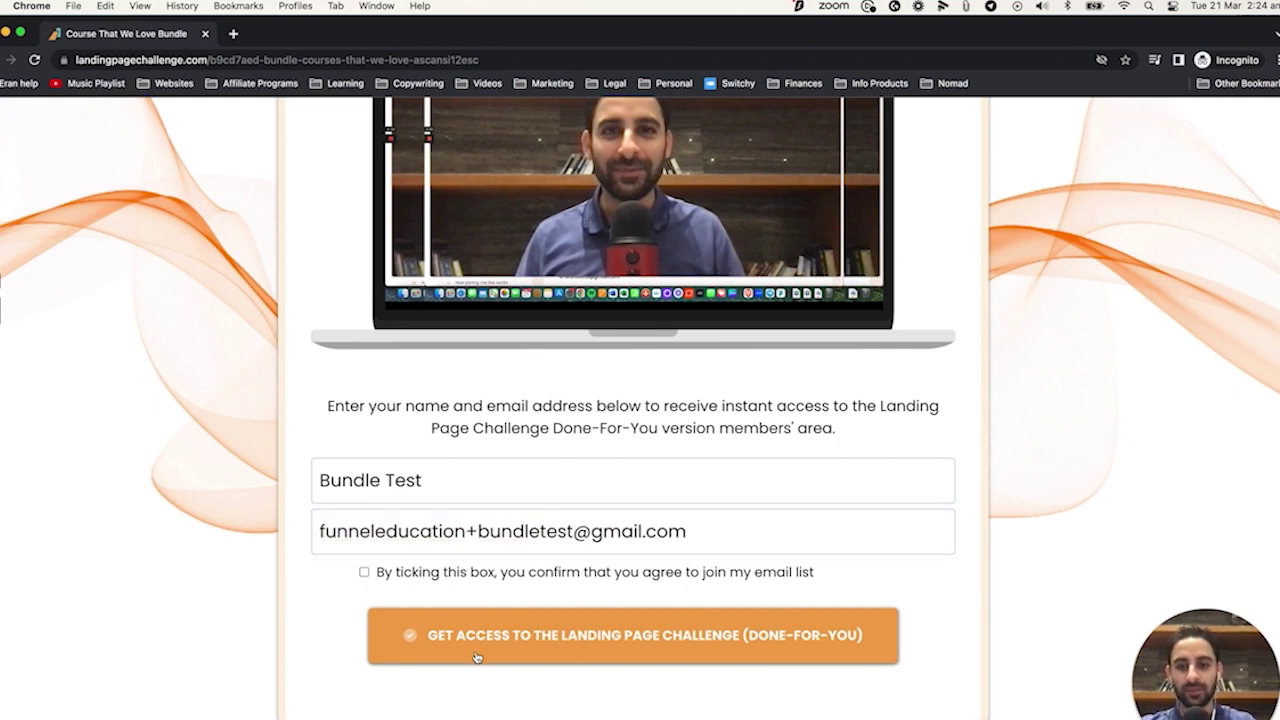
Tick the email-list consent box, submit the form, and open the onboarding call booking page.
click(477, 657)
click(364, 572)
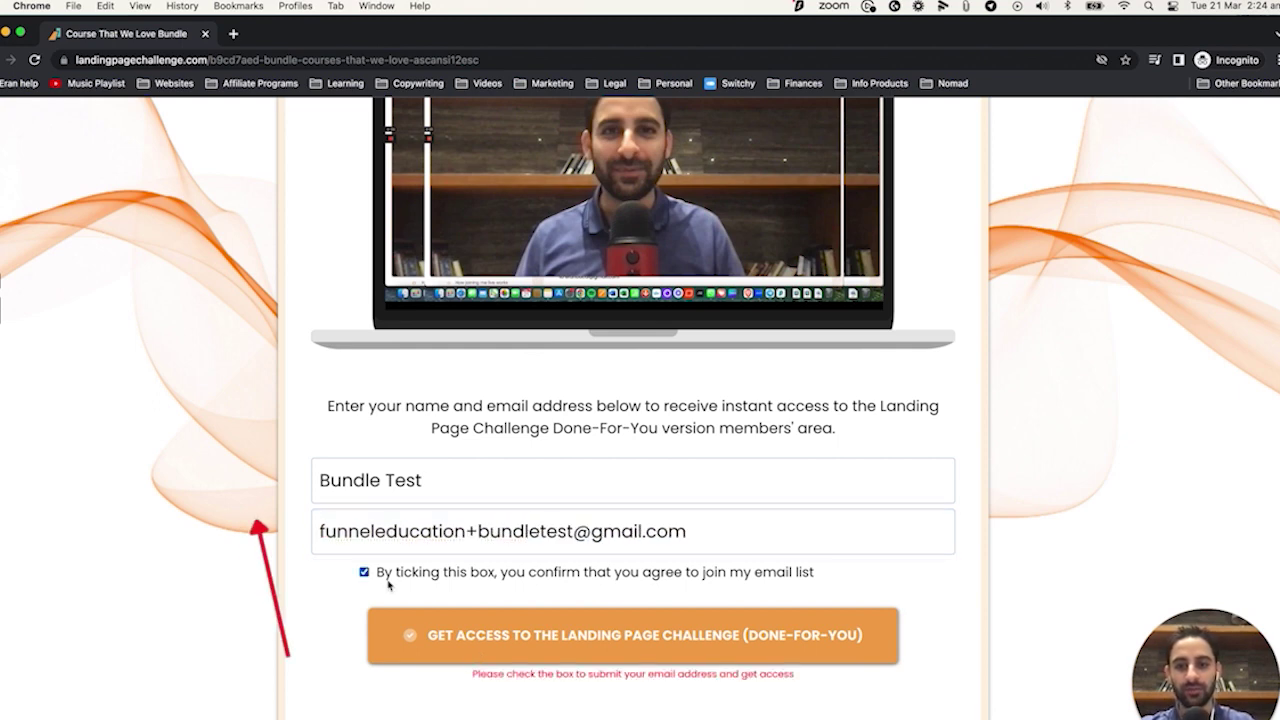
click(503, 638)
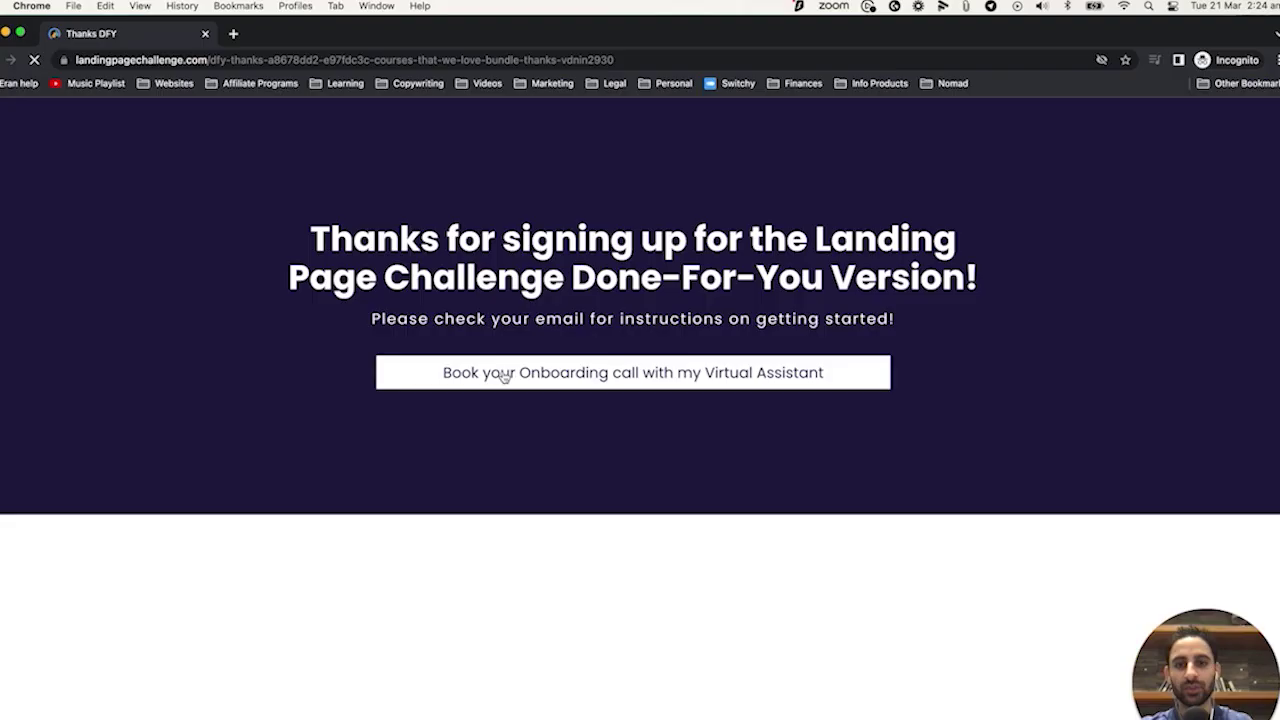
click(503, 374)
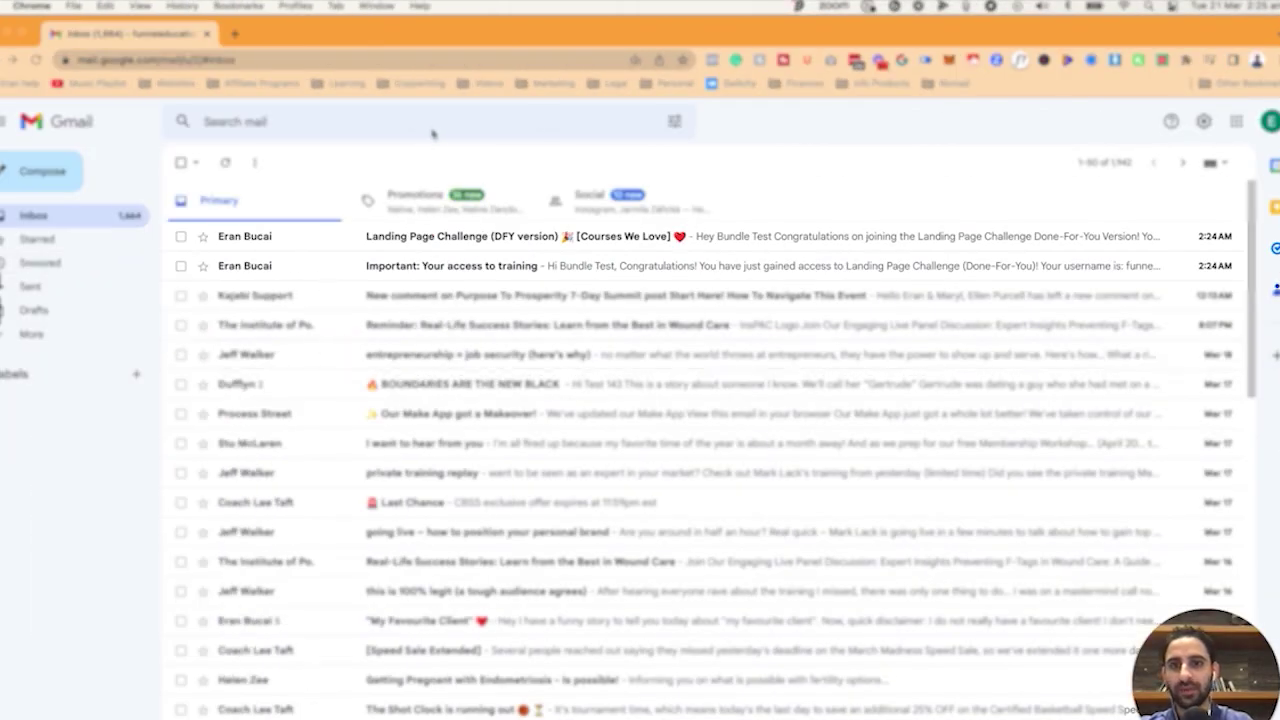
Check the 'Important: Your access to training' email, then the 'Landing Page Challenge (DFY version)' email.
click(246, 266)
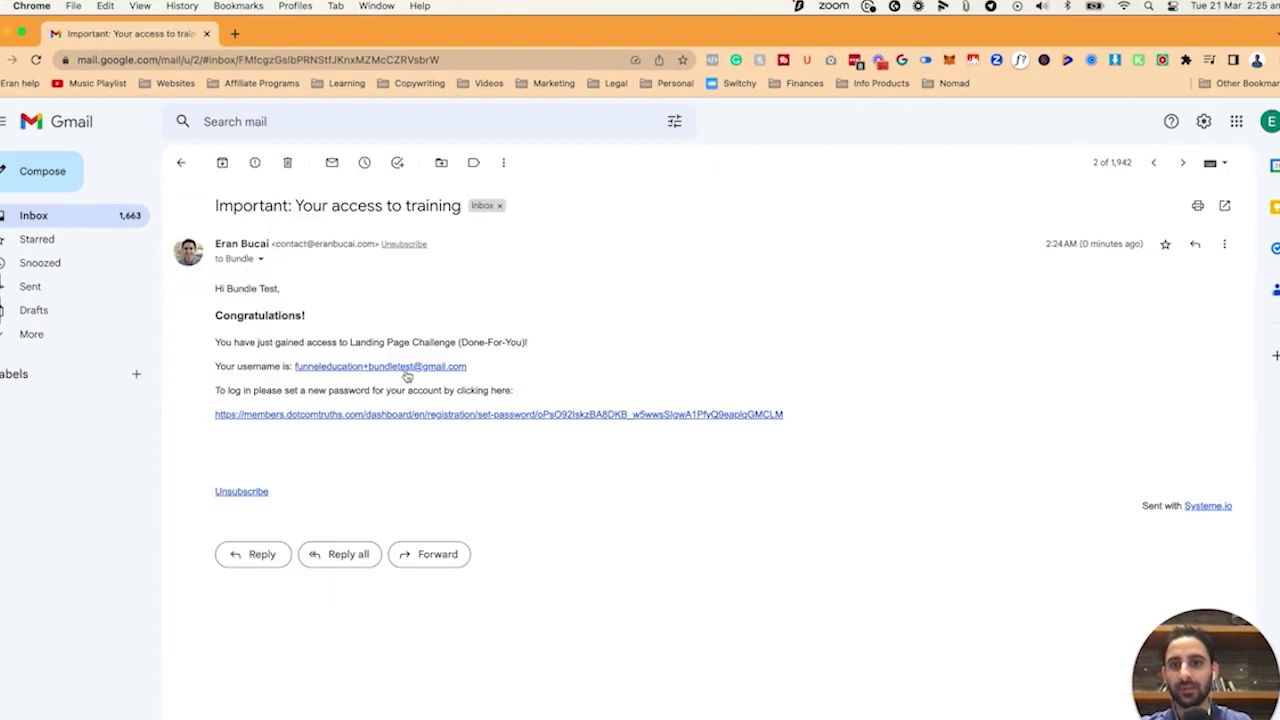
click(60, 217)
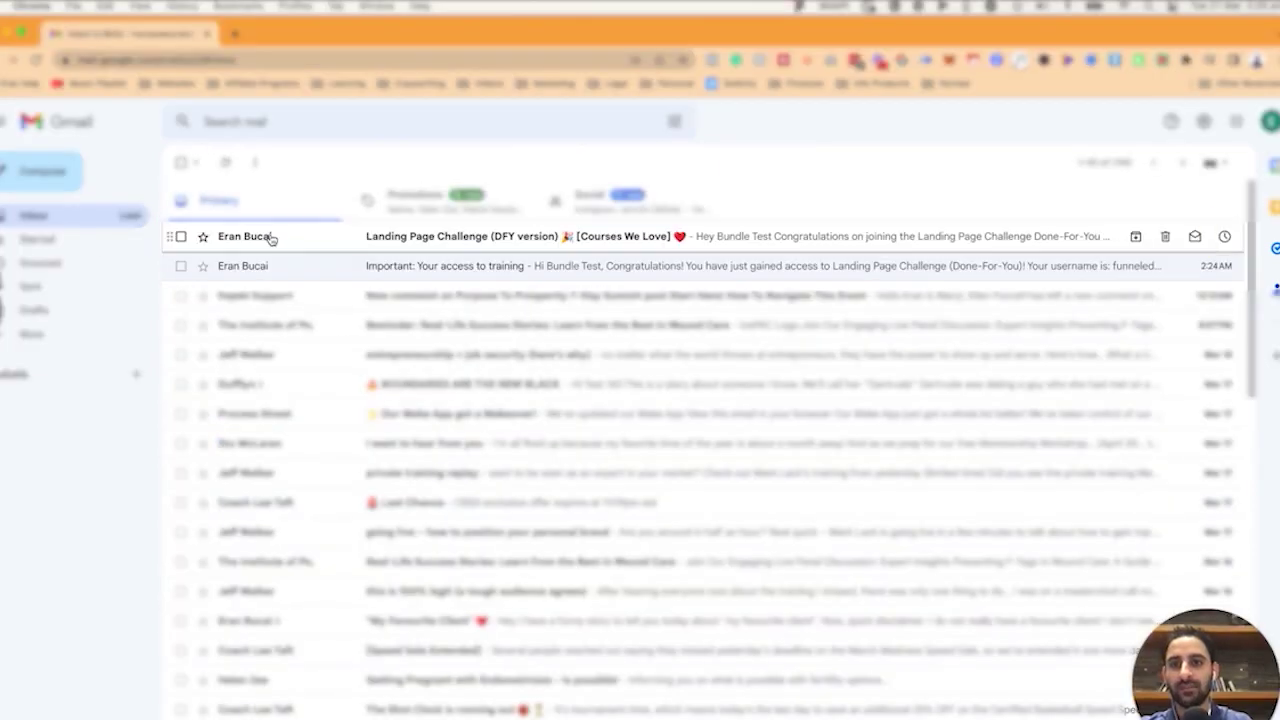
click(266, 237)
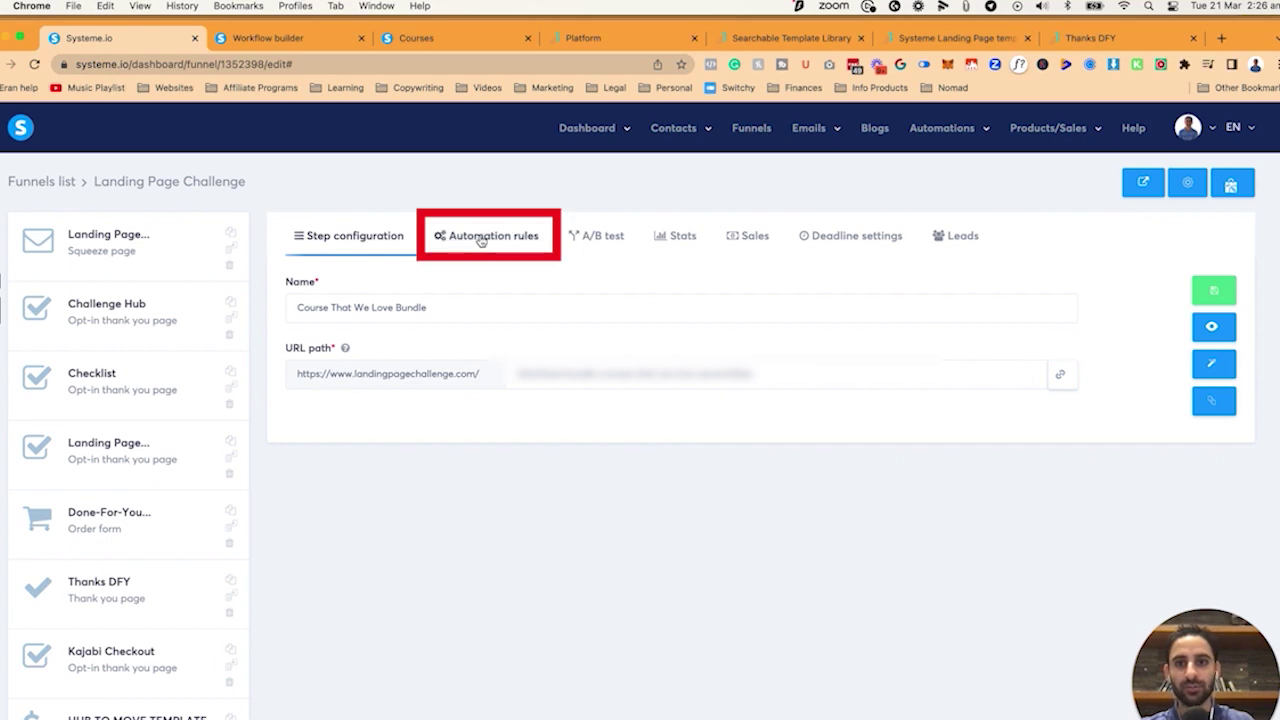
click(480, 241)
Open the rule's welcome email and add the note 'very hands-on, not just a course)'.
click(880, 349)
click(1168, 367)
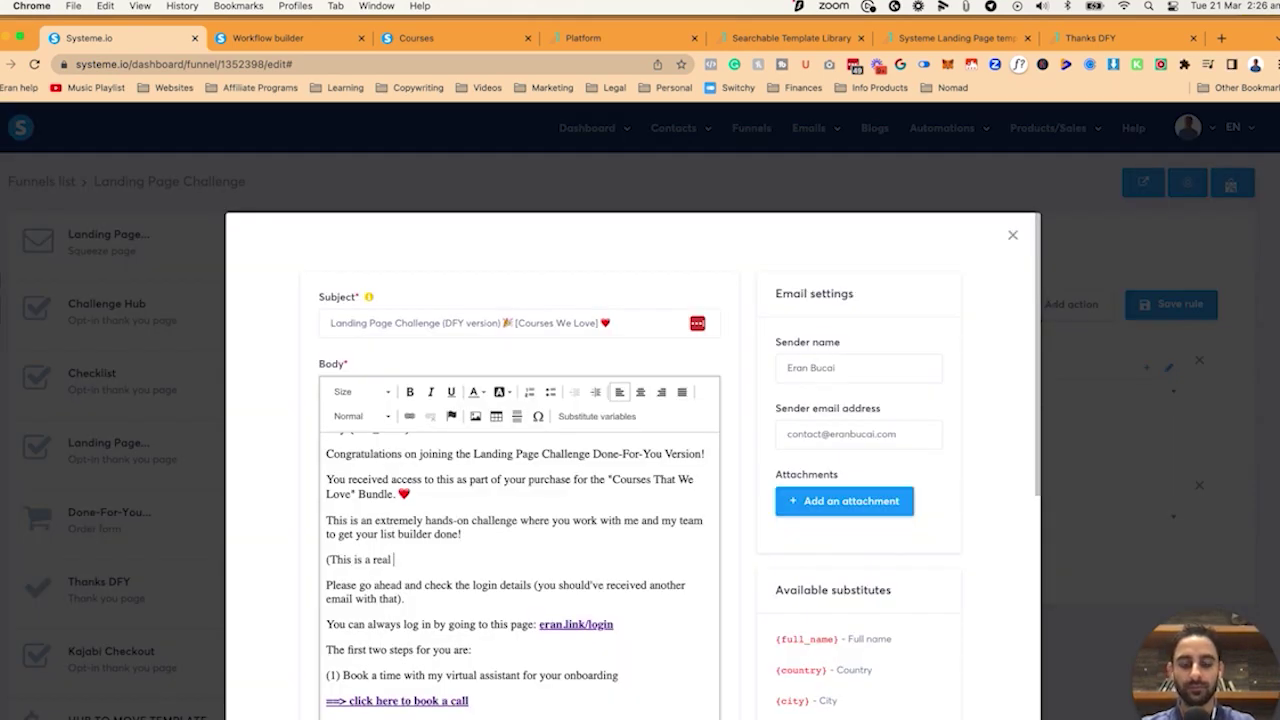
text(that is highly)
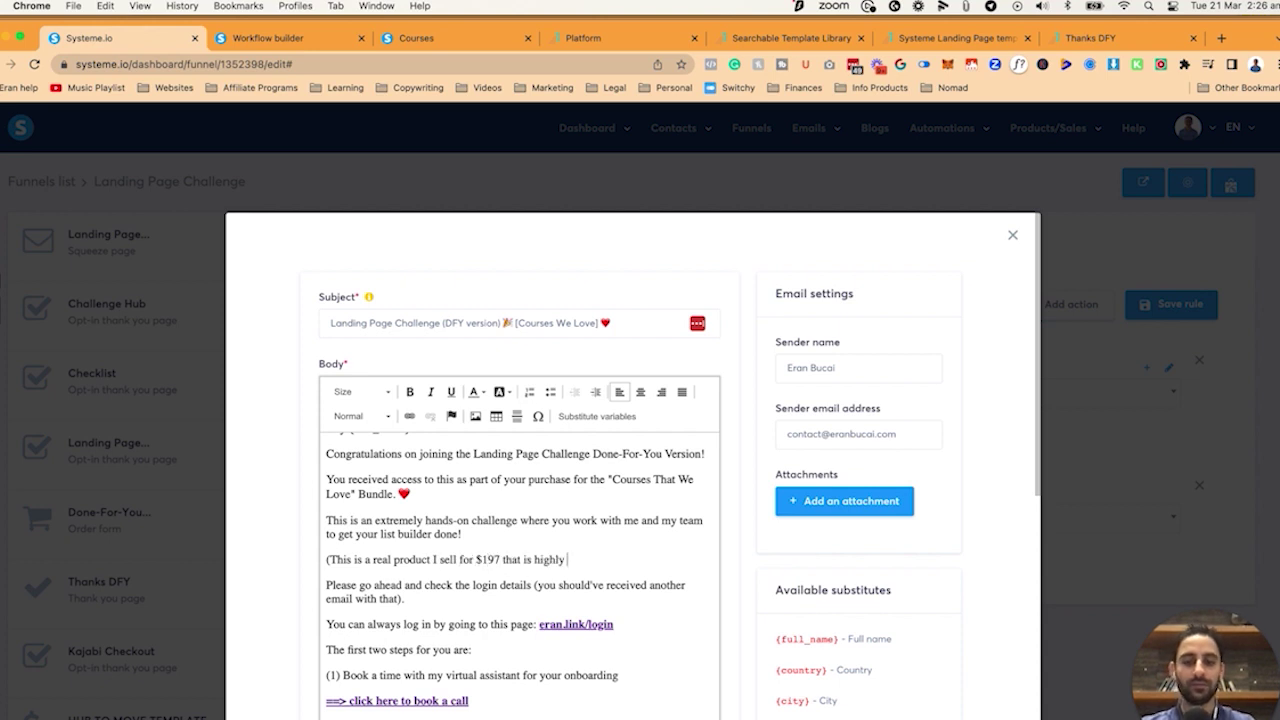
key(BackSpace)
key(BackSpace)
key(BackSpace)
text(very hands-on, not just a course))
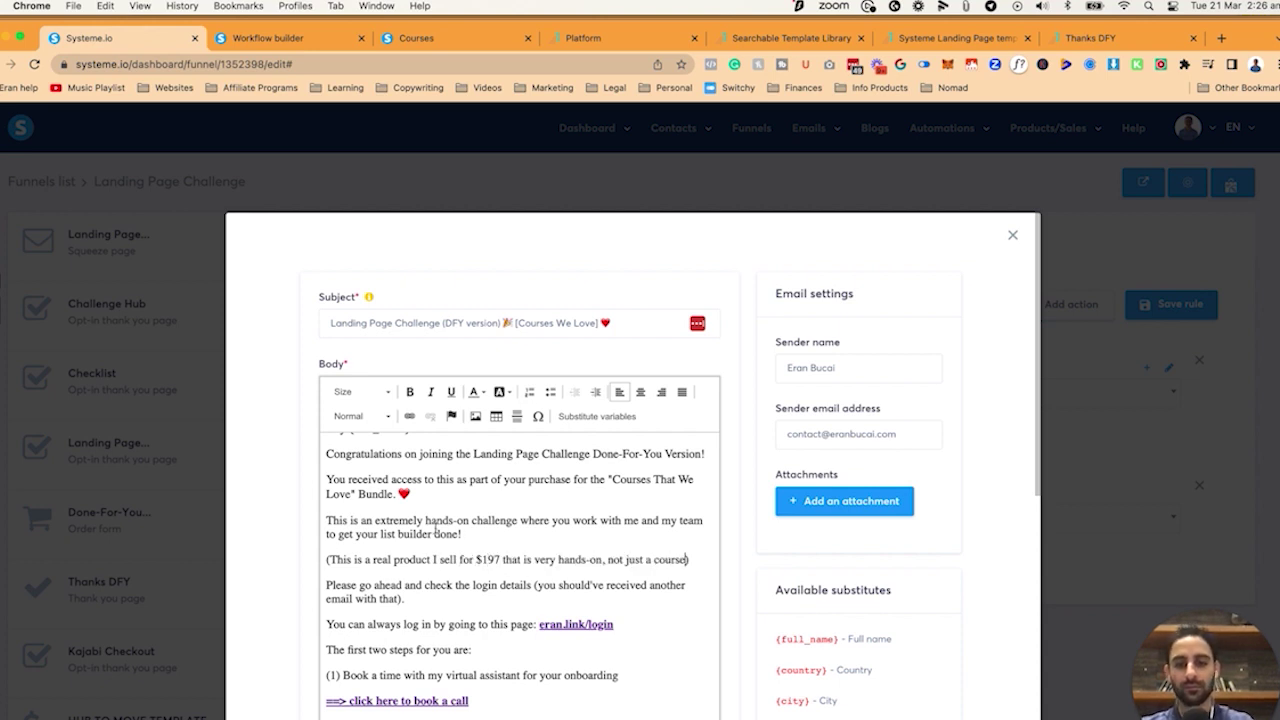
Link the $197 phrase to the DFY sales page, add a 'no need to buy' note, and save.
drag(476, 559, 684, 563)
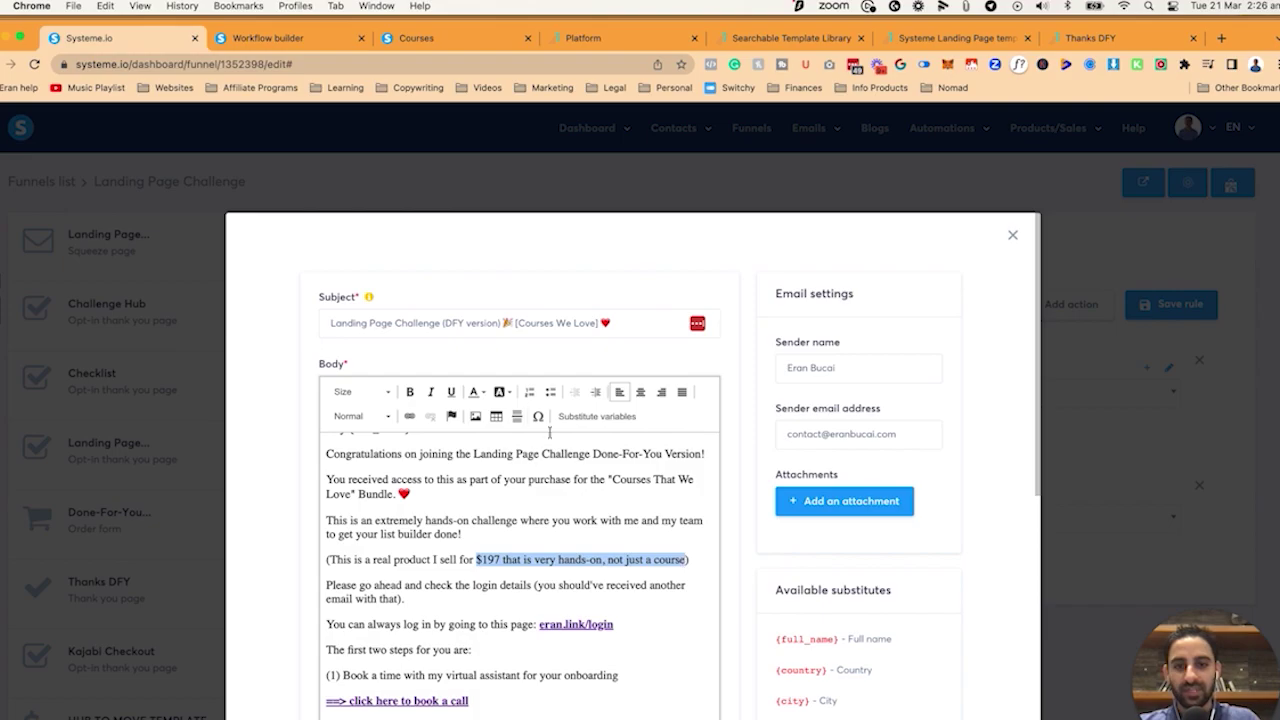
click(409, 416)
text(www.landingpagechallenge.com/dfy)
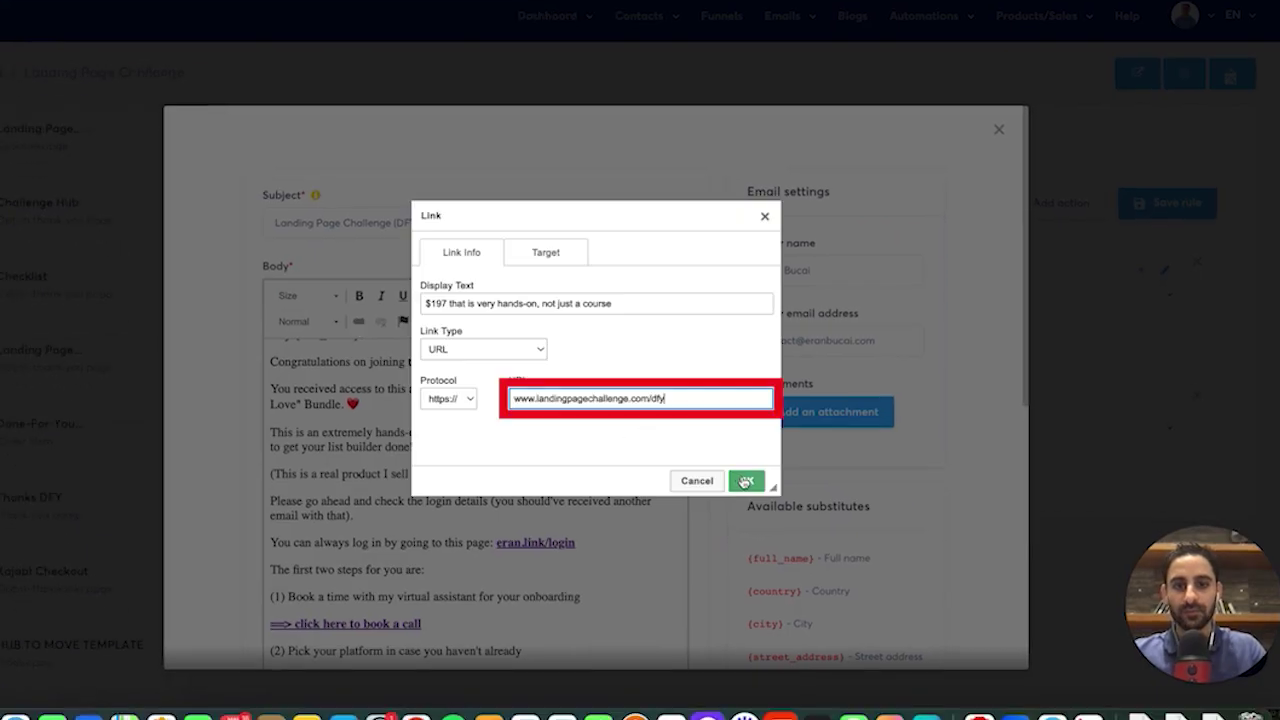
click(746, 481)
key(Right)
text(, just sharing the sal)
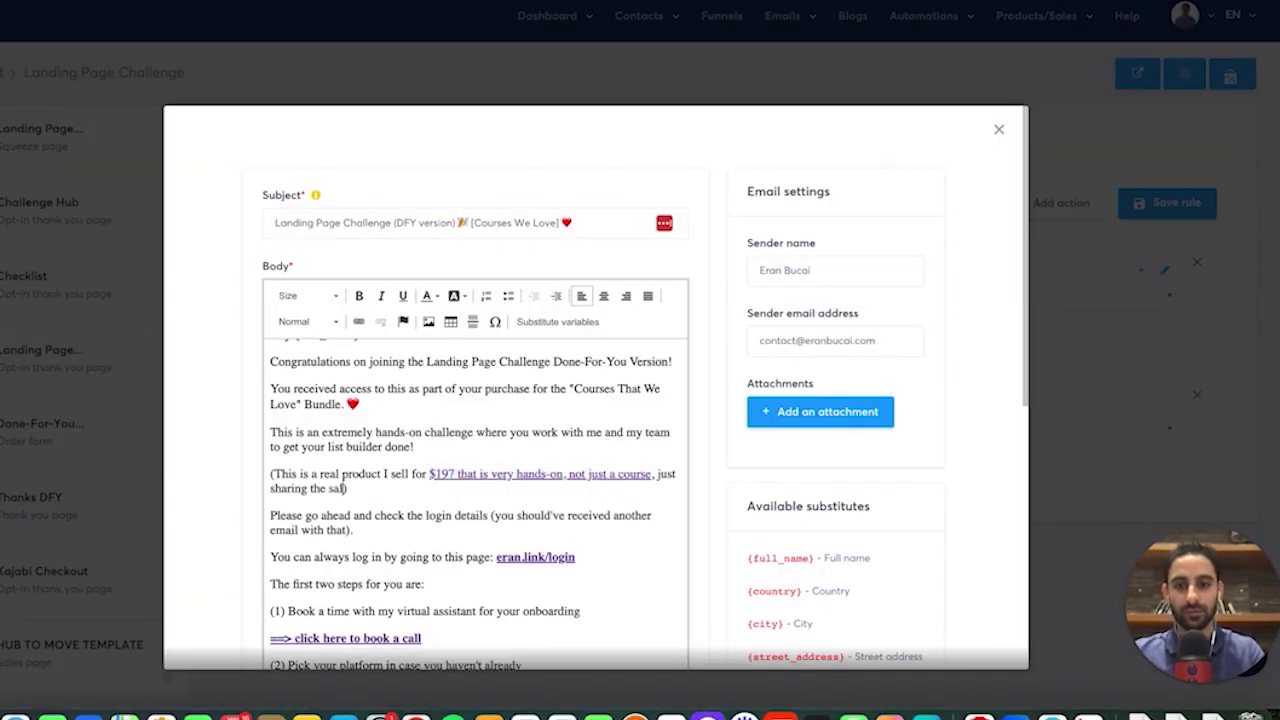
text(es page with you so you can see - no need to buy obviously)
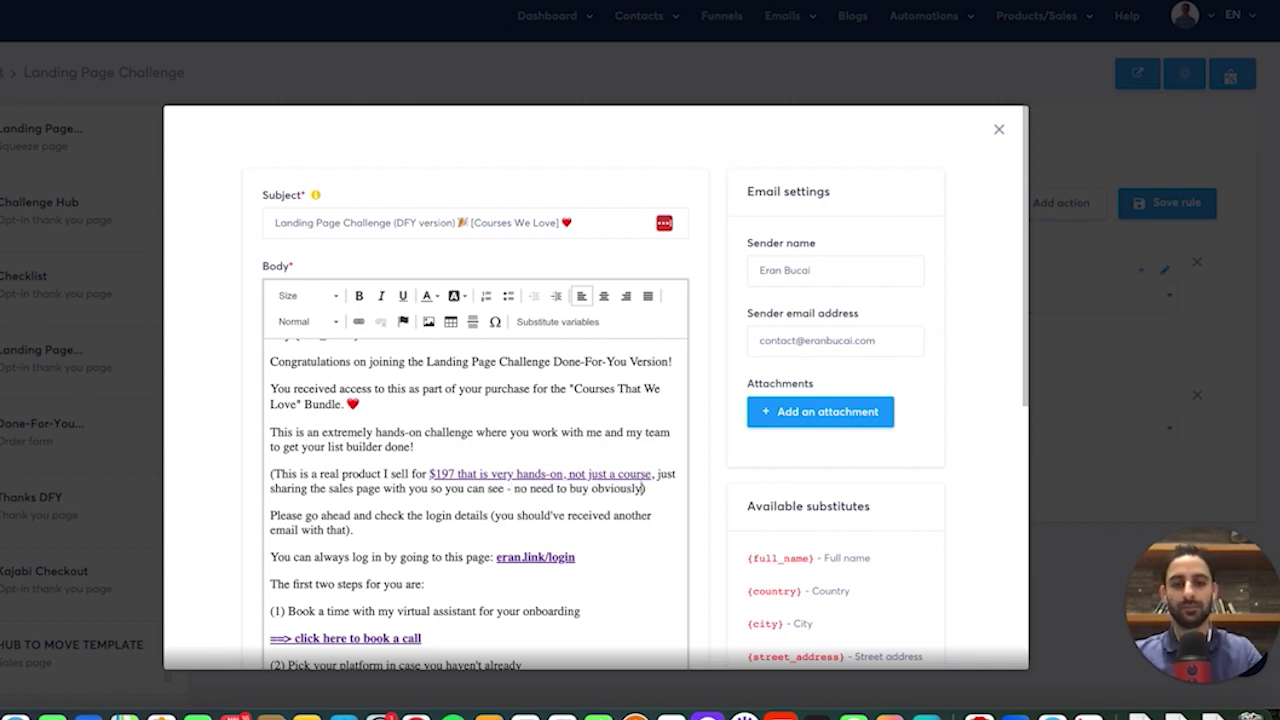
scroll(643, 490, down, 10)
click(889, 611)
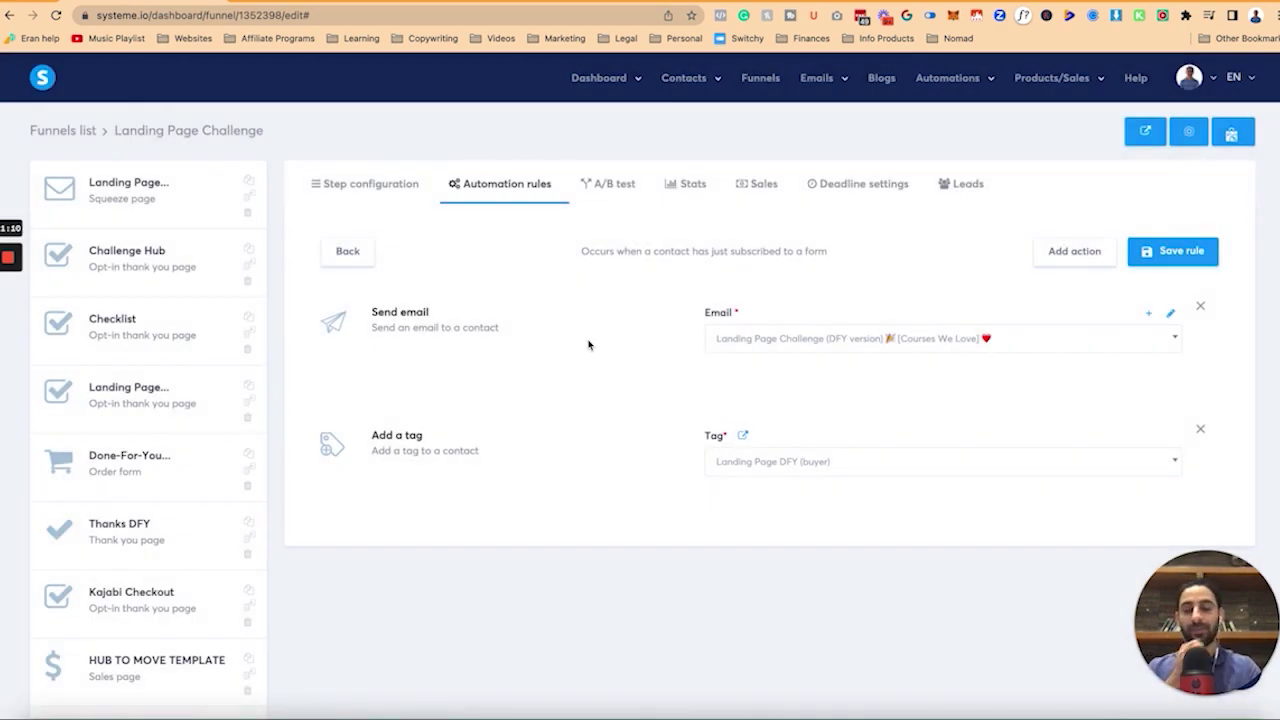
Return to the bundle step's configuration and copy its page URL.
click(371, 188)
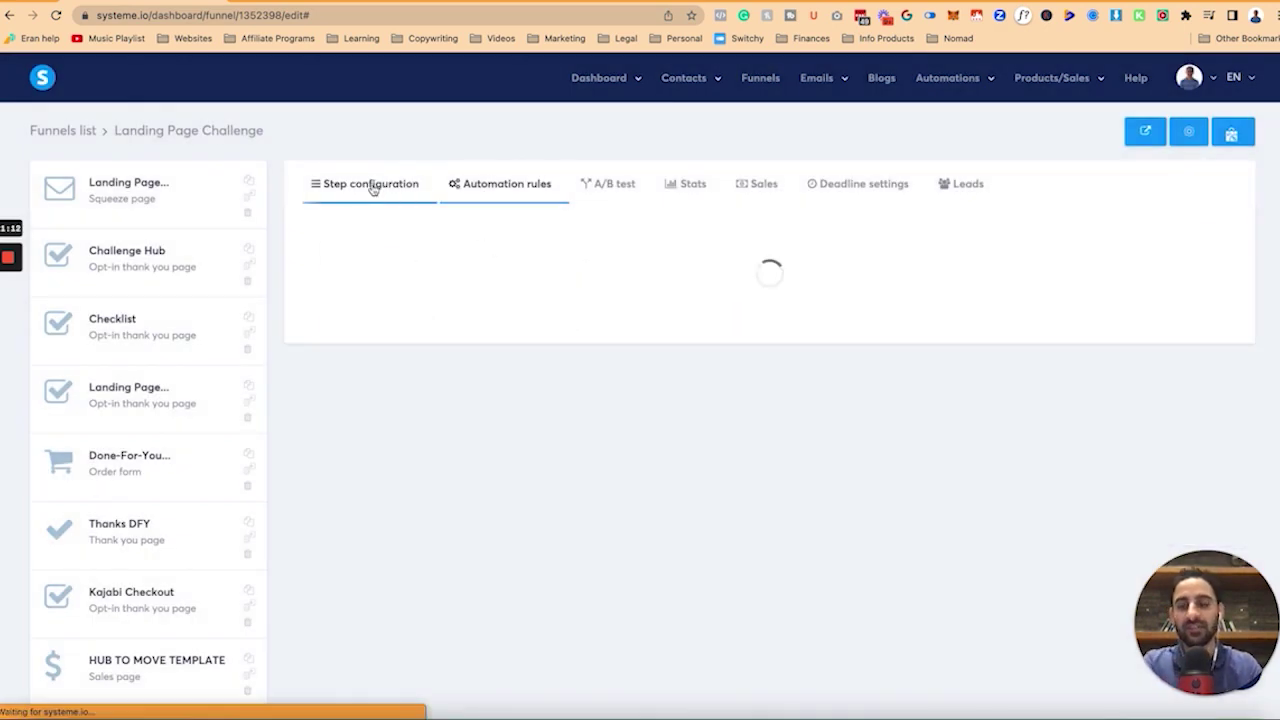
click(1063, 320)
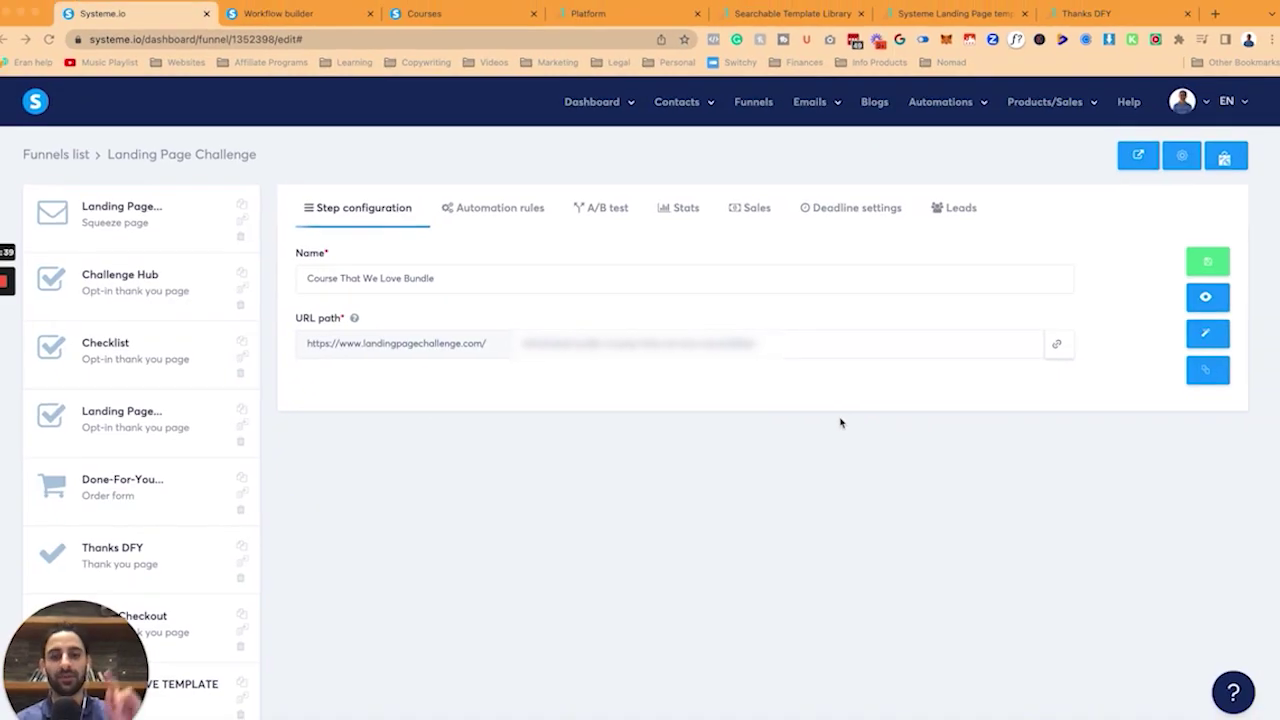
click(278, 13)
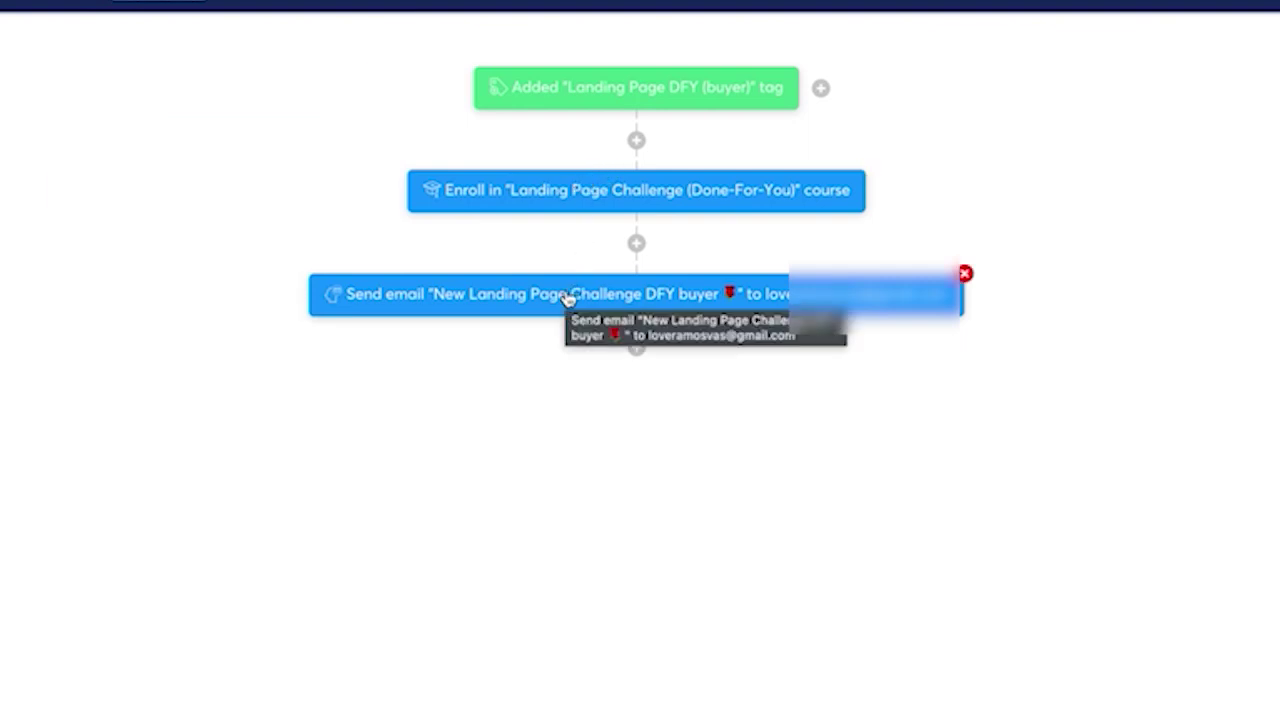
Preview adding a Send email action to the DFY buyer workflow, then exit without changes.
click(636, 349)
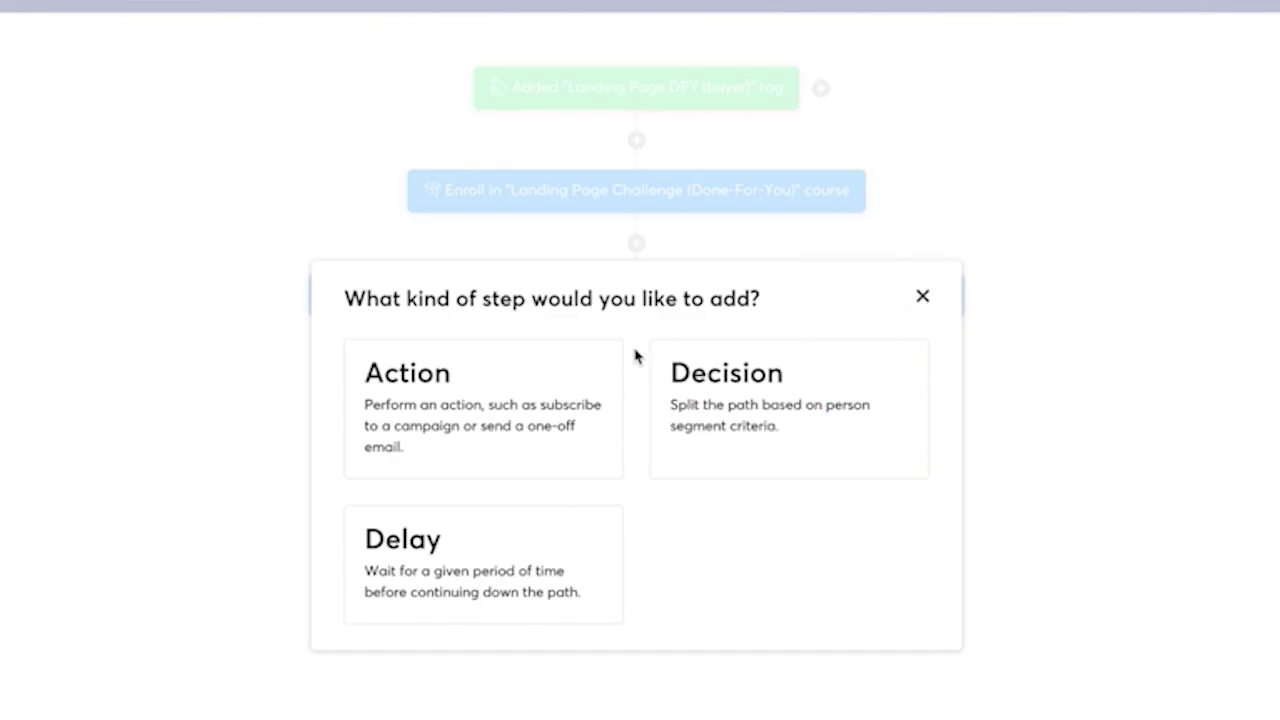
click(458, 432)
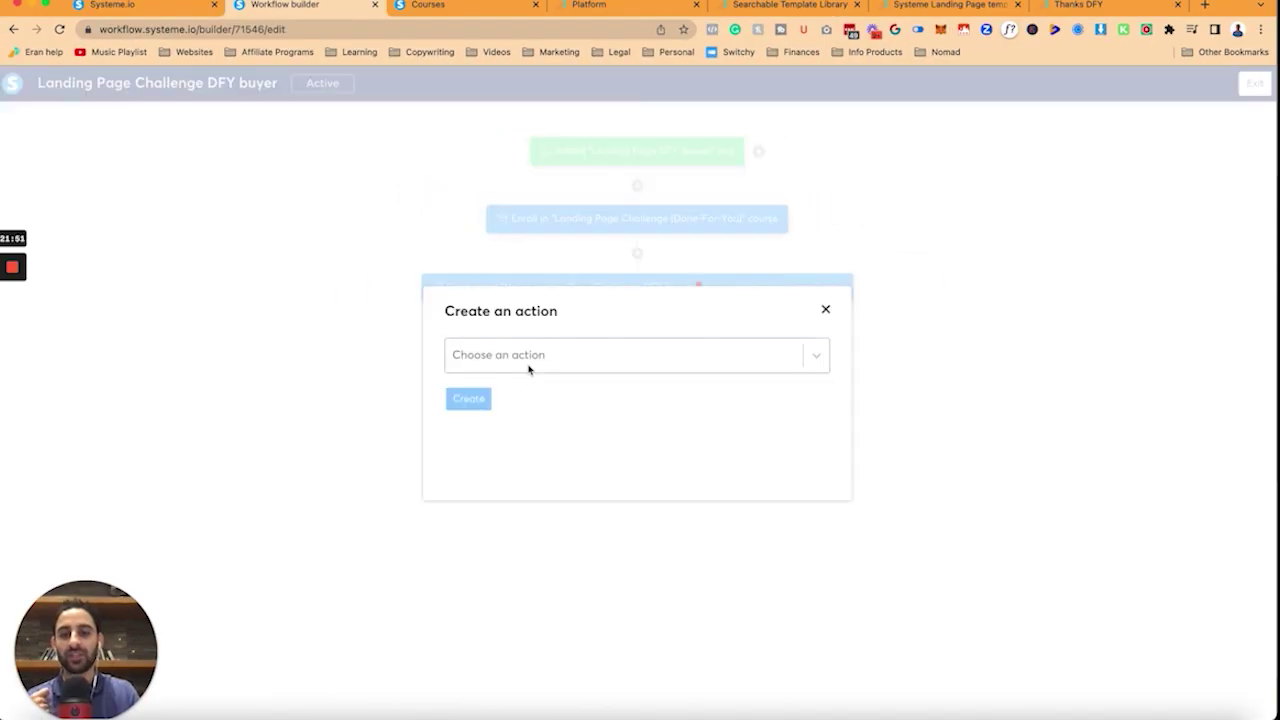
click(529, 370)
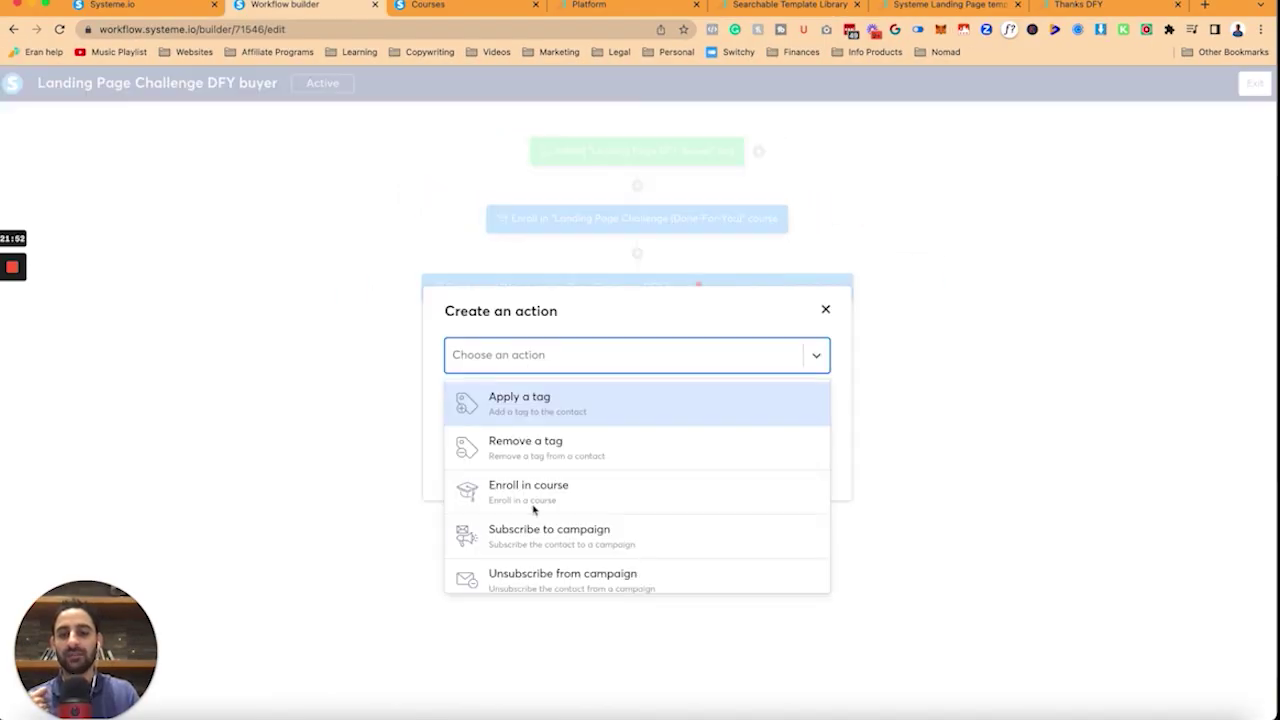
scroll(540, 500, down, 3)
click(543, 522)
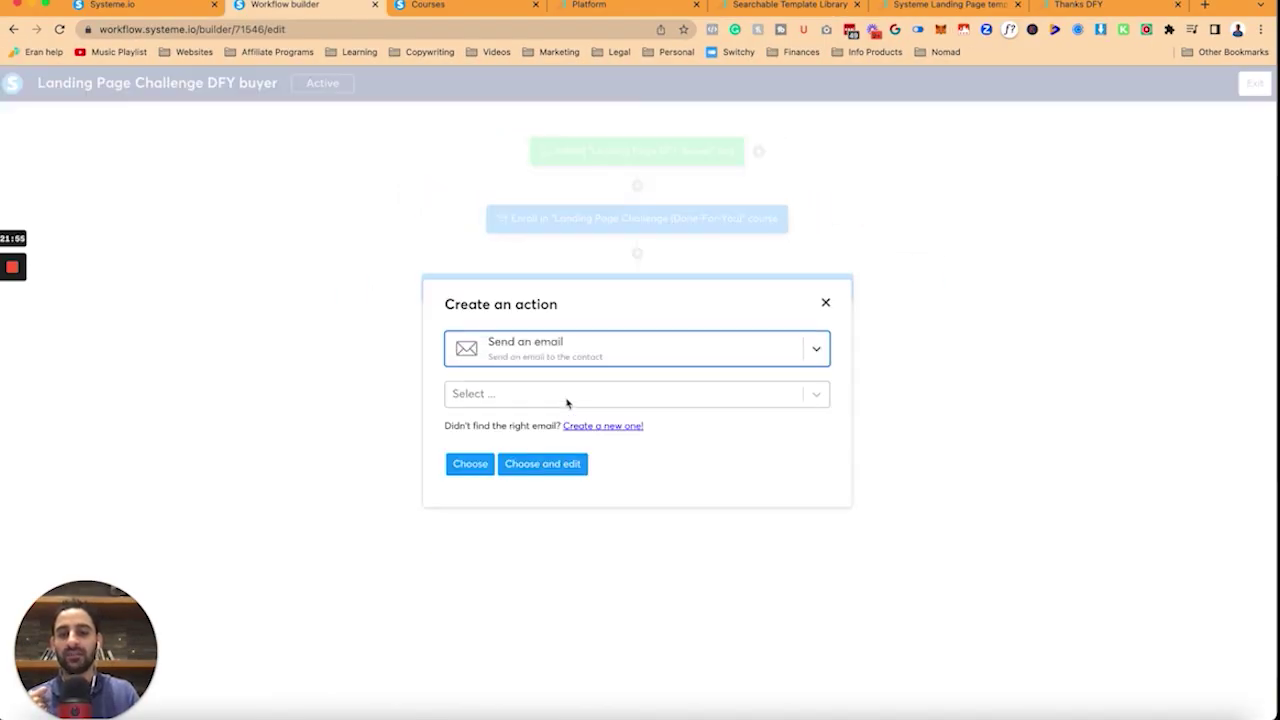
click(568, 403)
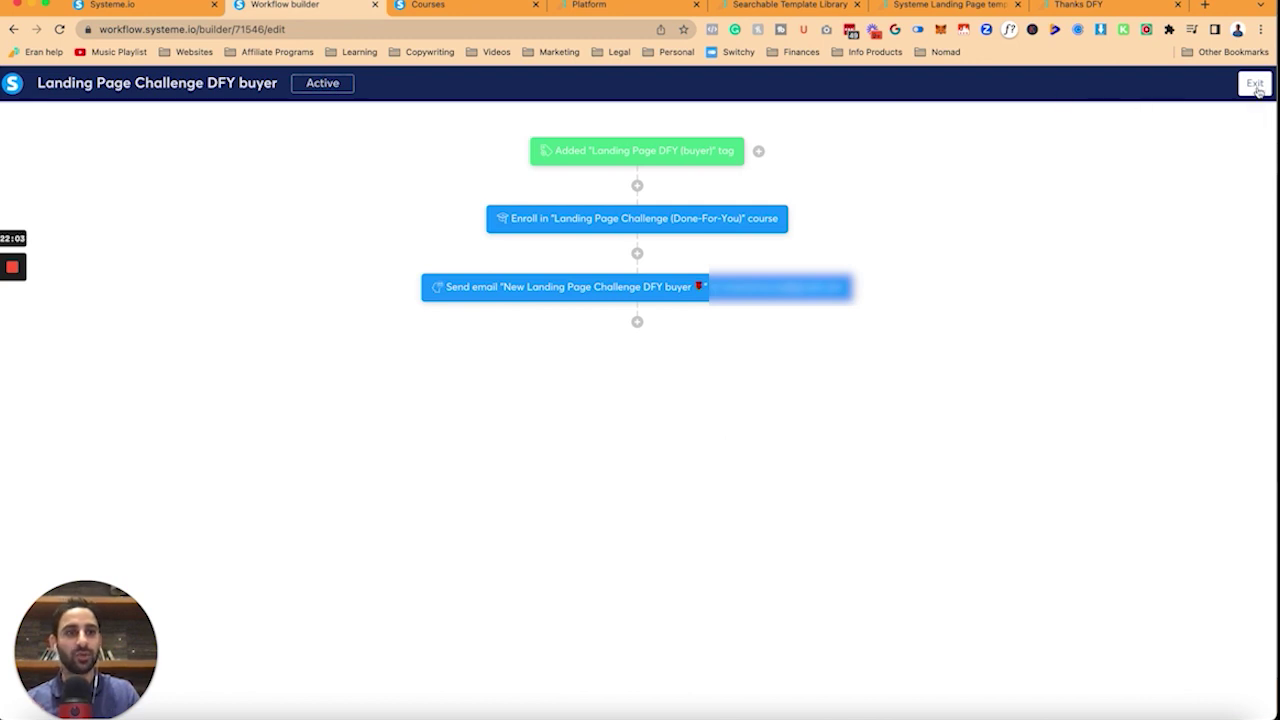
click(1255, 85)
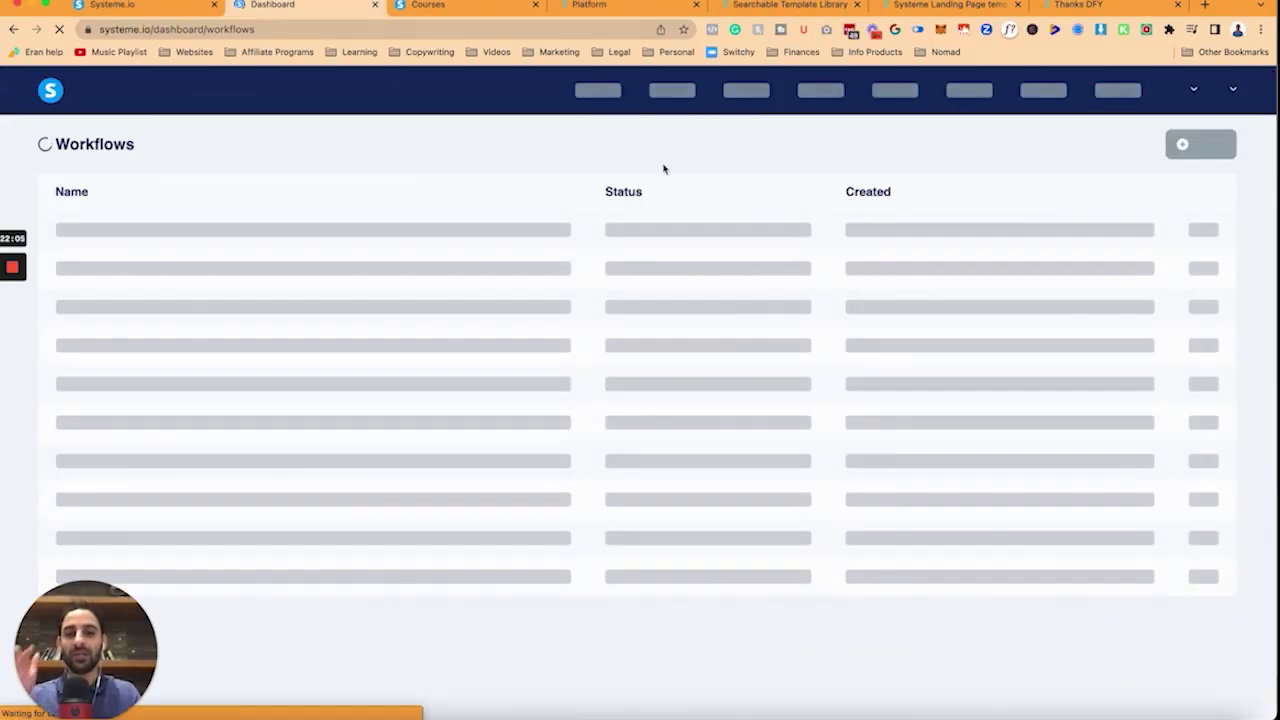